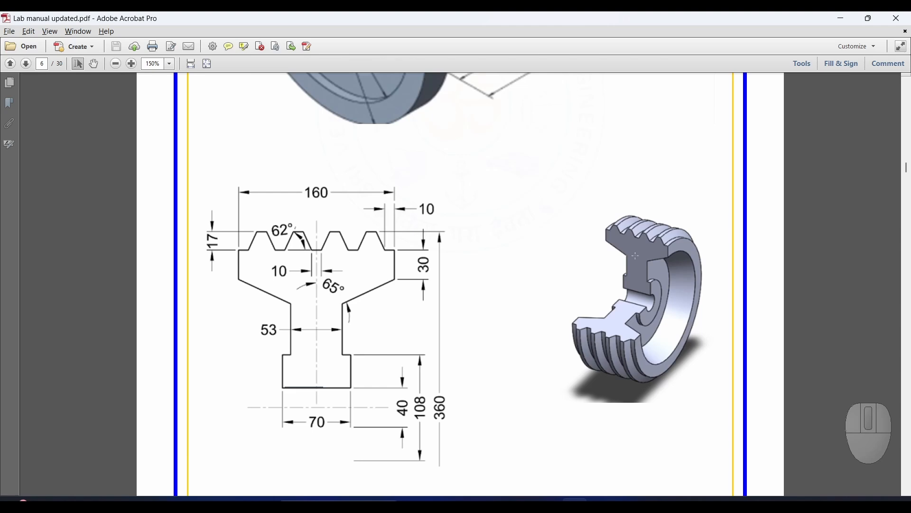
# - Open the working directory selection and browse to the Creo Model folder on New Volume (E:)
pyautogui.hotkey('alt', 'Tab')
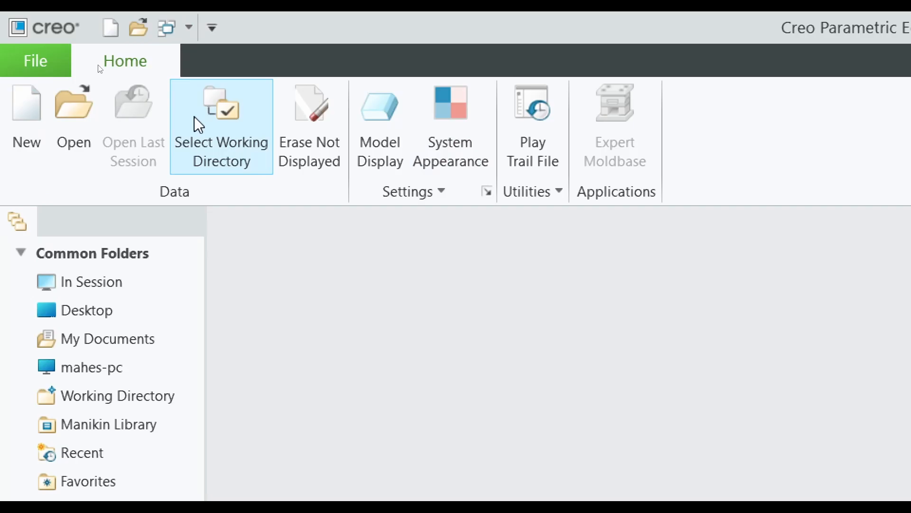
pyautogui.click(212, 126)
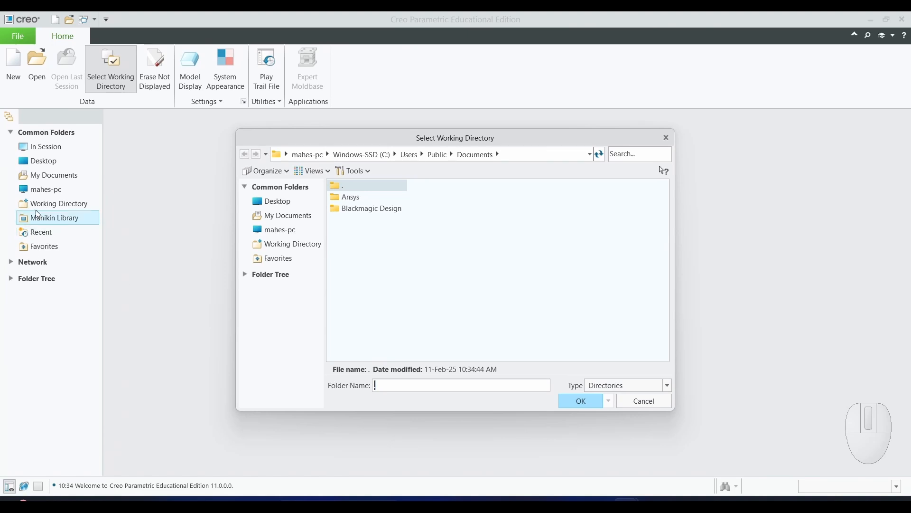
pyautogui.click(278, 230)
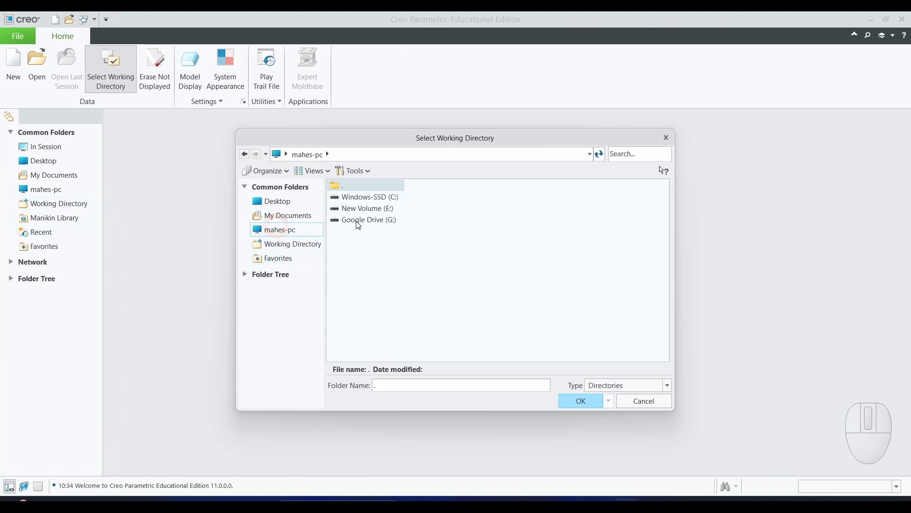
pyautogui.doubleClick(367, 209)
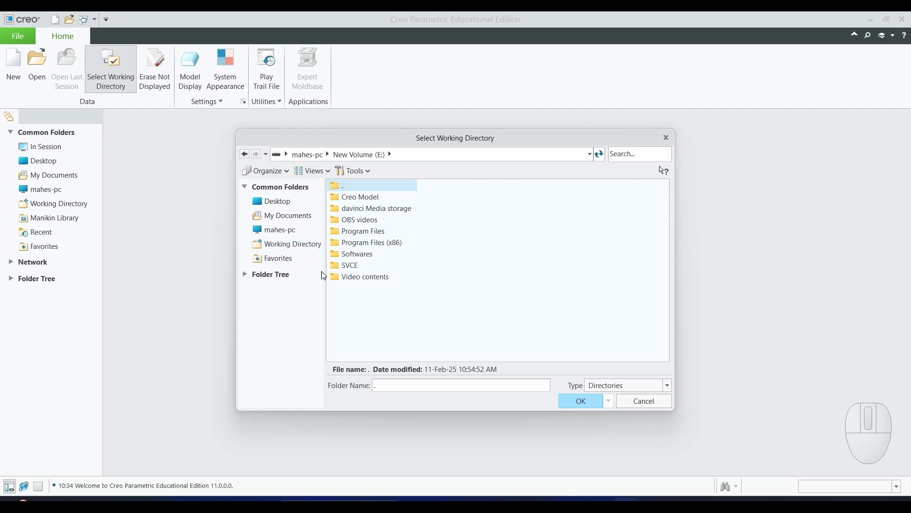
pyautogui.doubleClick(365, 198)
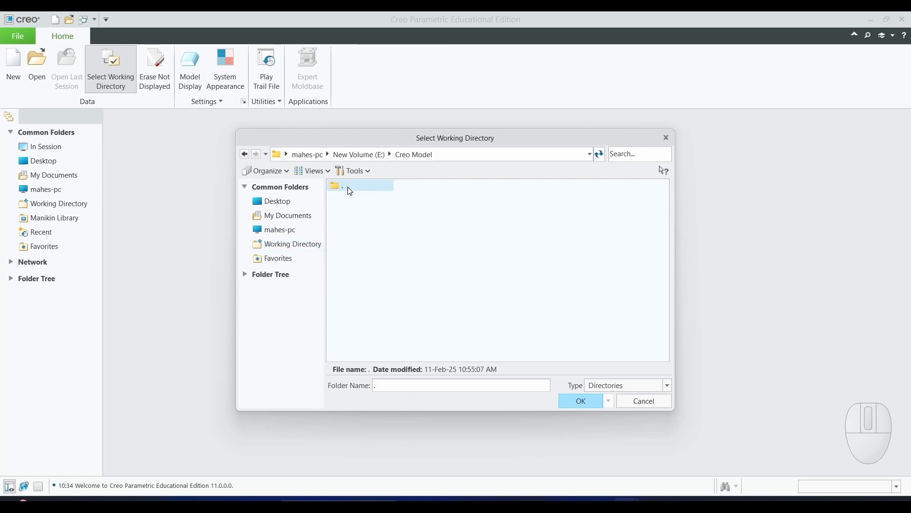
# - Create a new folder named EX2B inside Creo Model and set it as the working directory
pyautogui.rightClick(372, 233)
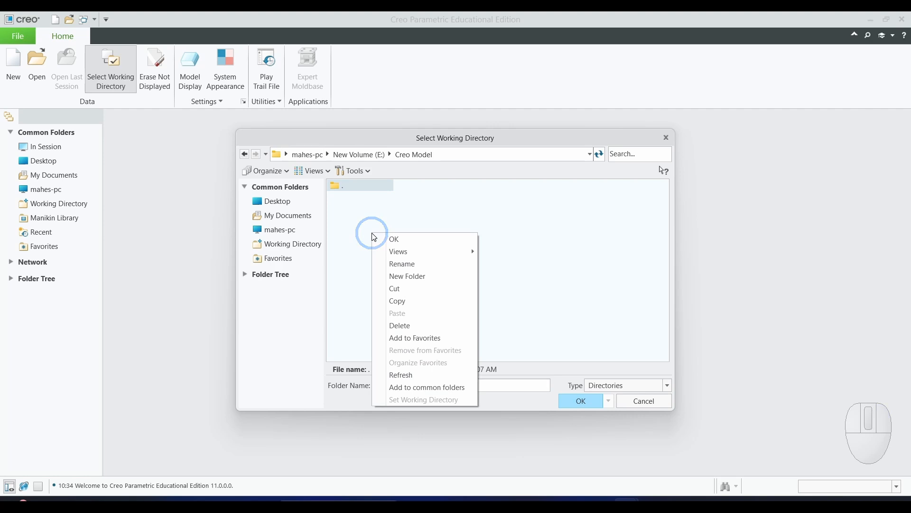
pyautogui.click(407, 277)
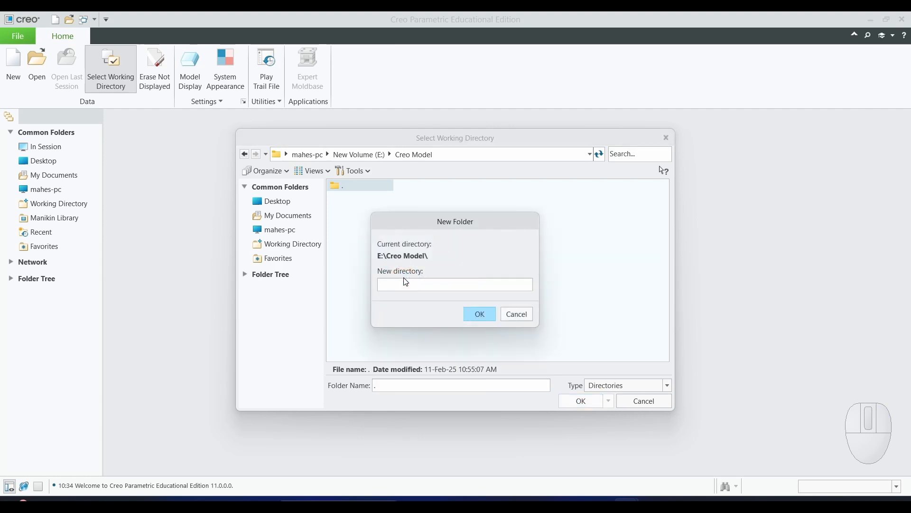
pyautogui.press('shift')
pyautogui.write('E')
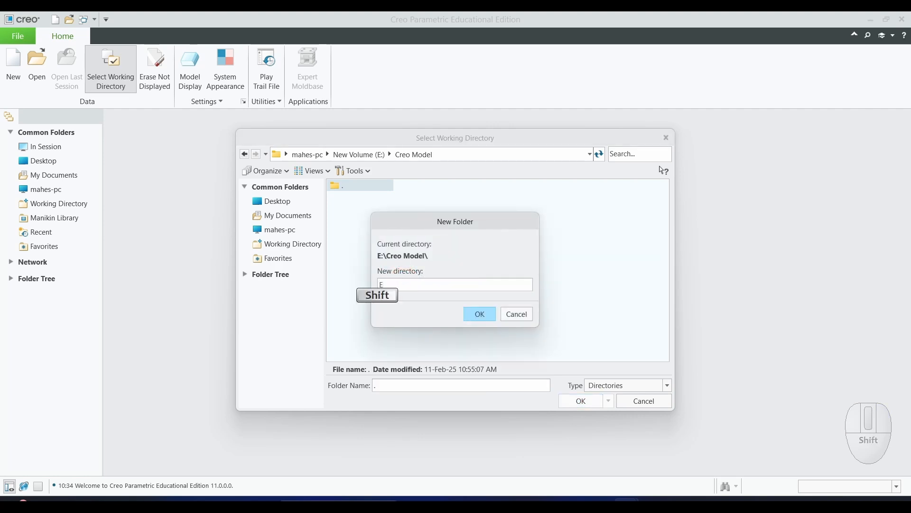
pyautogui.write('X2B')
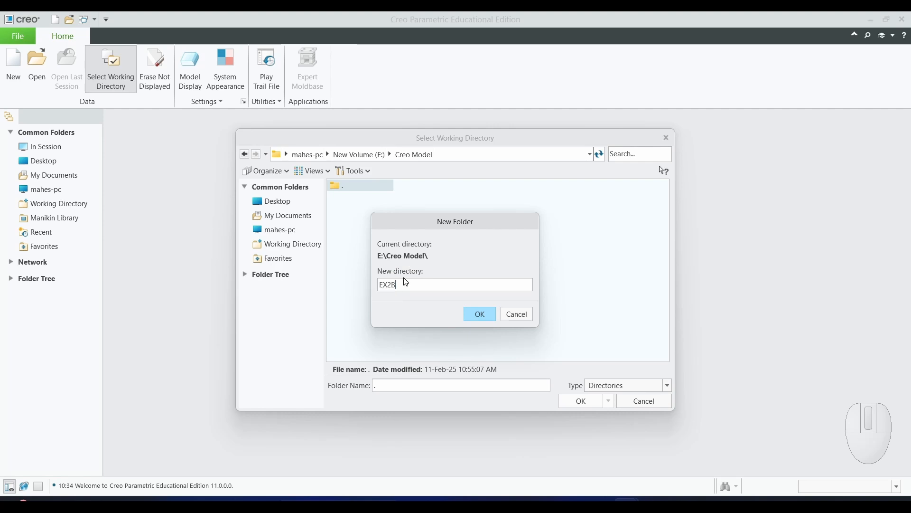
pyautogui.click(480, 314)
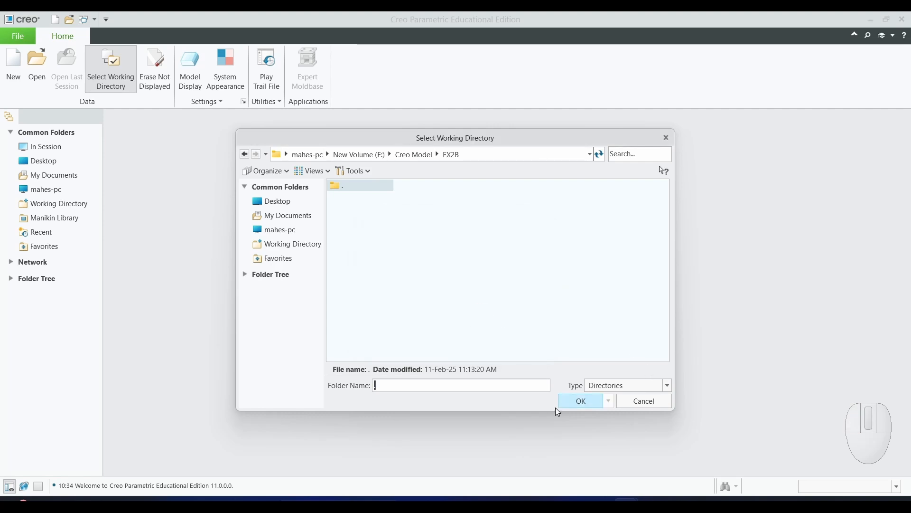
pyautogui.click(569, 402)
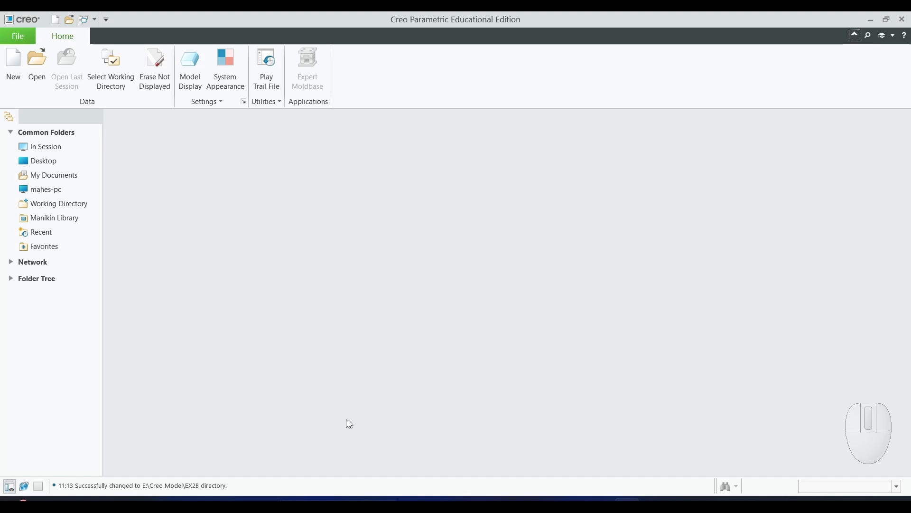
# - Start a new solid part named PULLEY with the default template option turned off
pyautogui.click(19, 76)
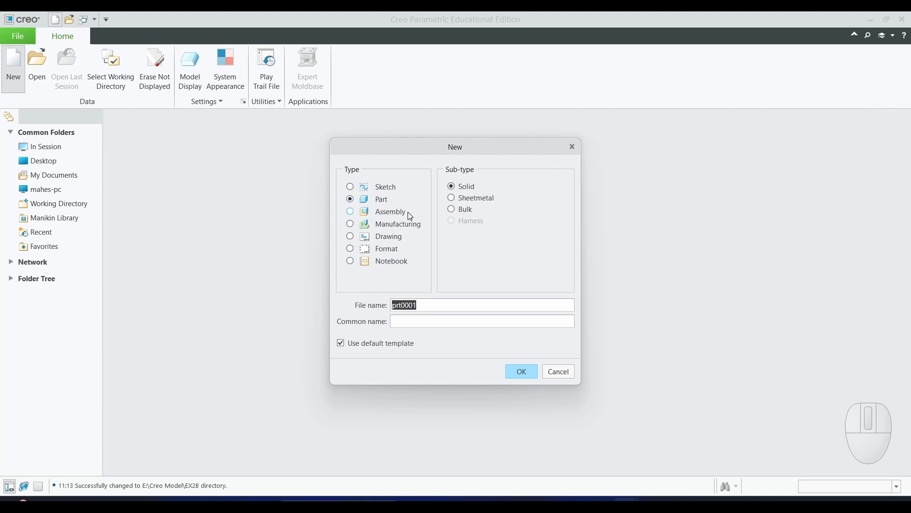
pyautogui.click(341, 344)
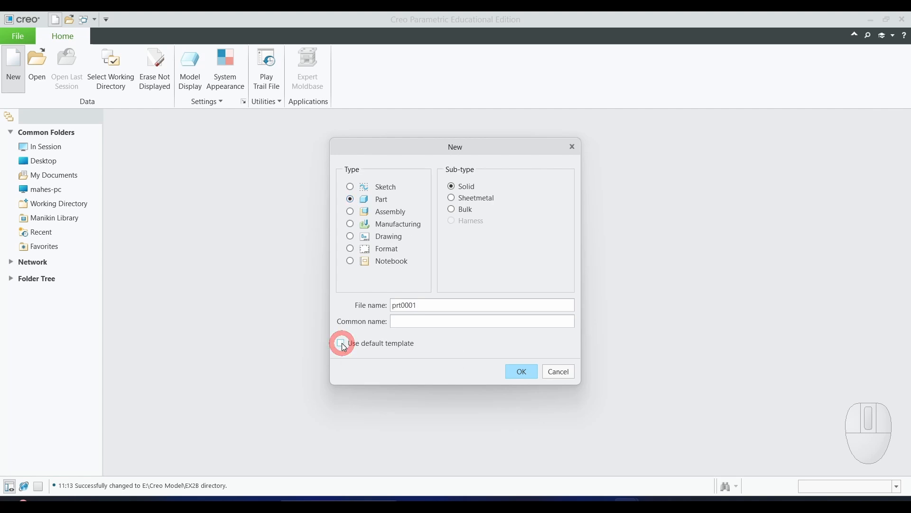
pyautogui.moveTo(430, 304); pyautogui.dragTo(379, 306)
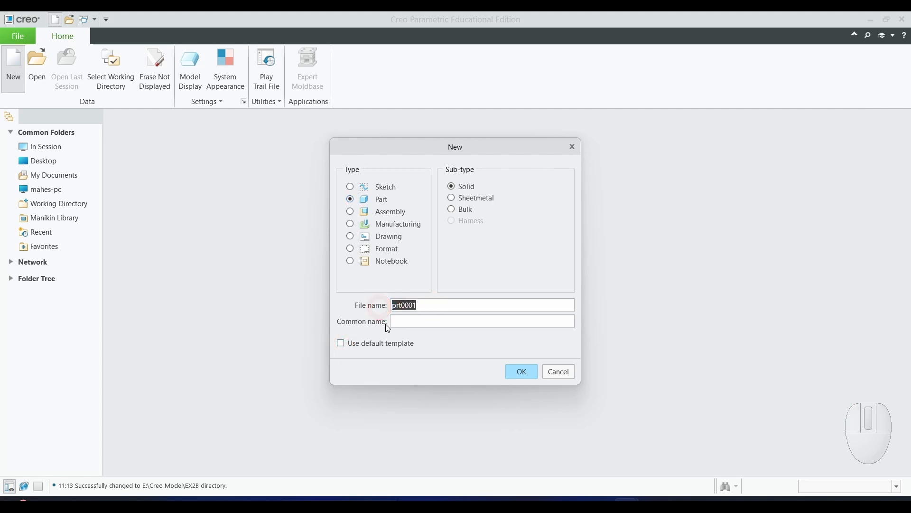
pyautogui.write('pulley')
pyautogui.click(530, 373)
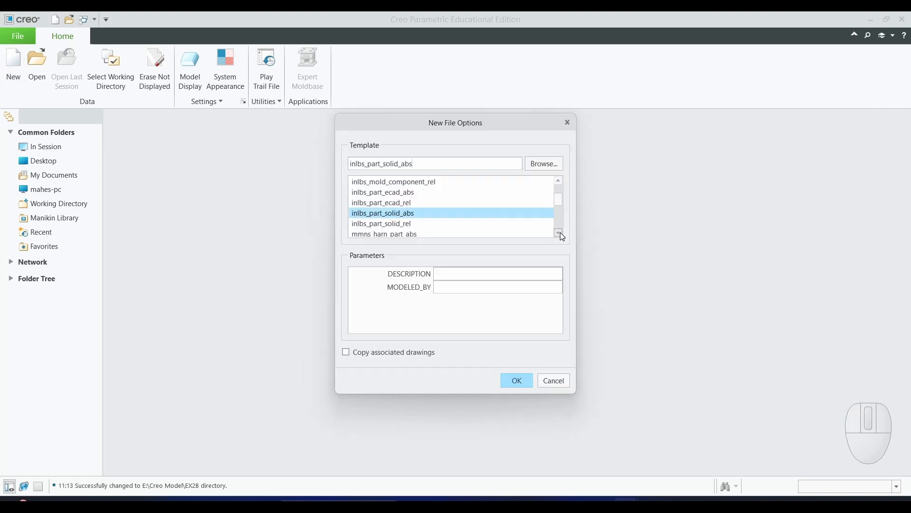
# - Choose the mmns_harn_part_abs template and create the part
pyautogui.click(561, 235)
pyautogui.click(562, 235)
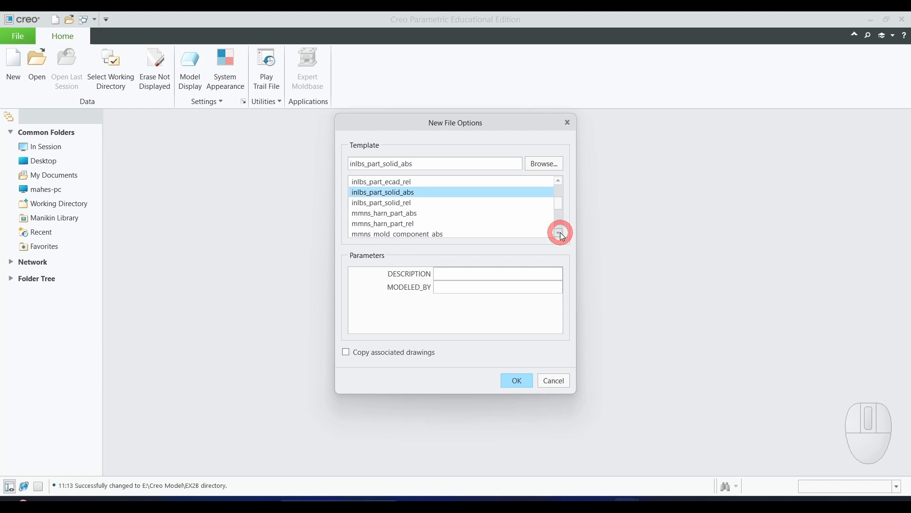
pyautogui.click(562, 235)
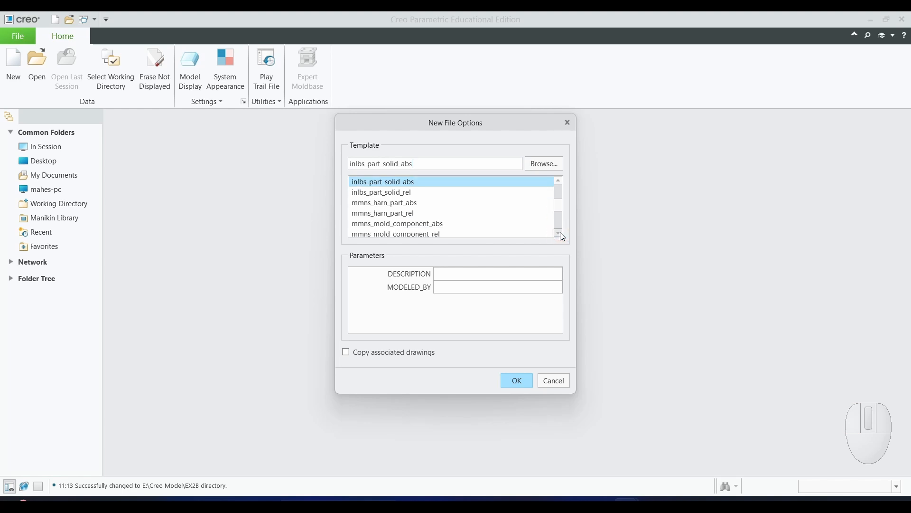
pyautogui.click(361, 202)
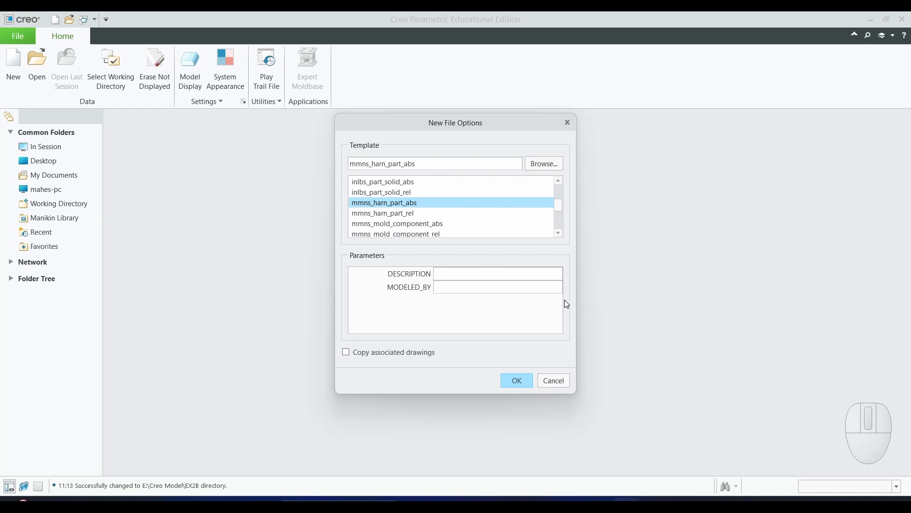
pyautogui.click(522, 379)
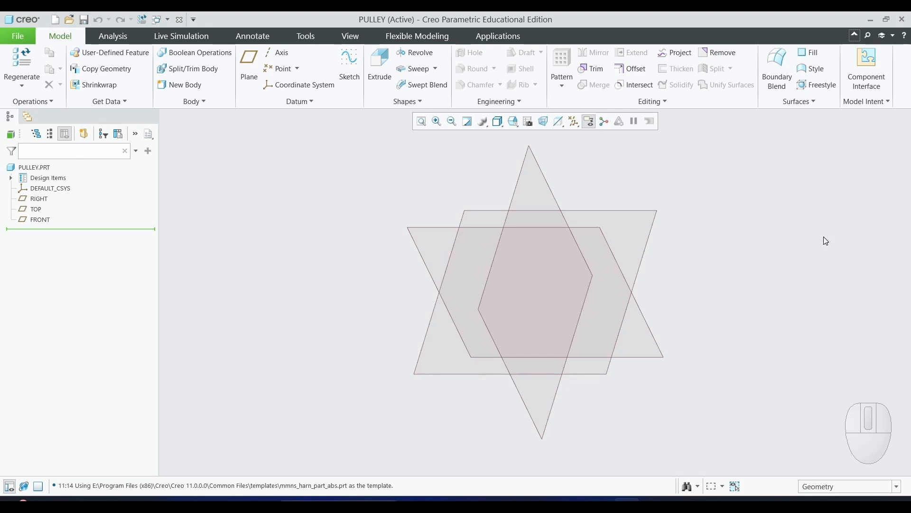
# - Check the reference drawing, then start a Revolve sketch on the FRONT plane oriented parallel to the screen
pyautogui.hotkey('alt', 'Tab')
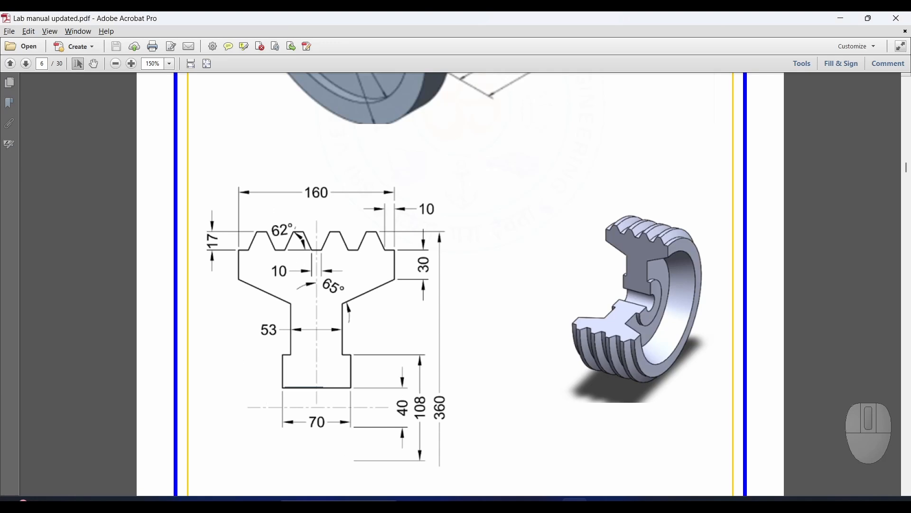
pyautogui.hotkey('alt', 'Tab')
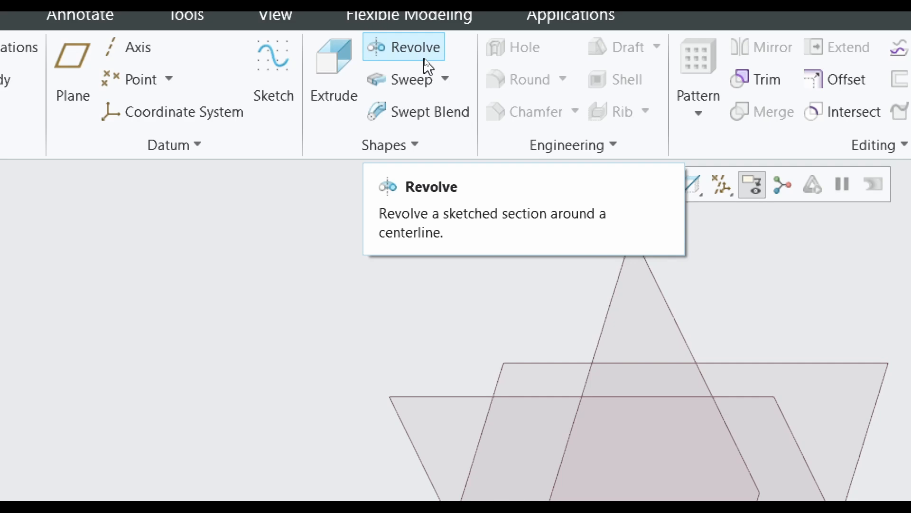
pyautogui.click(405, 48)
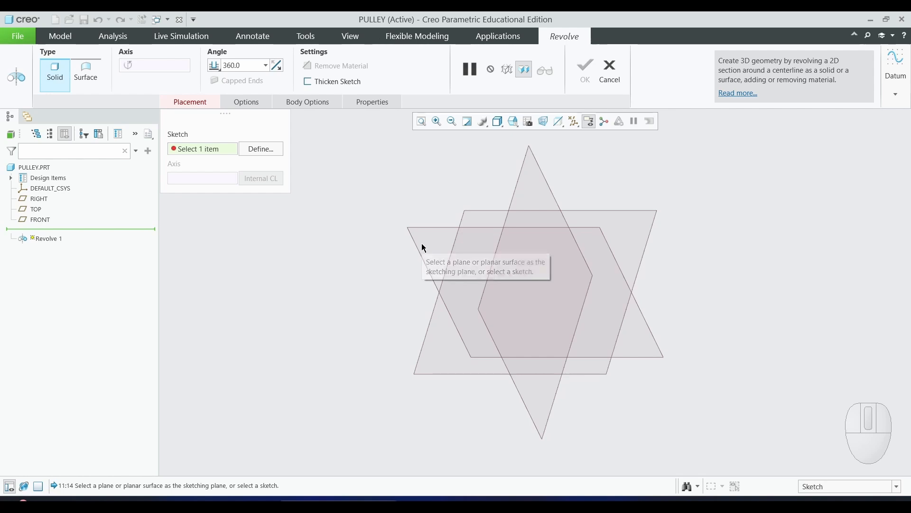
pyautogui.click(41, 221)
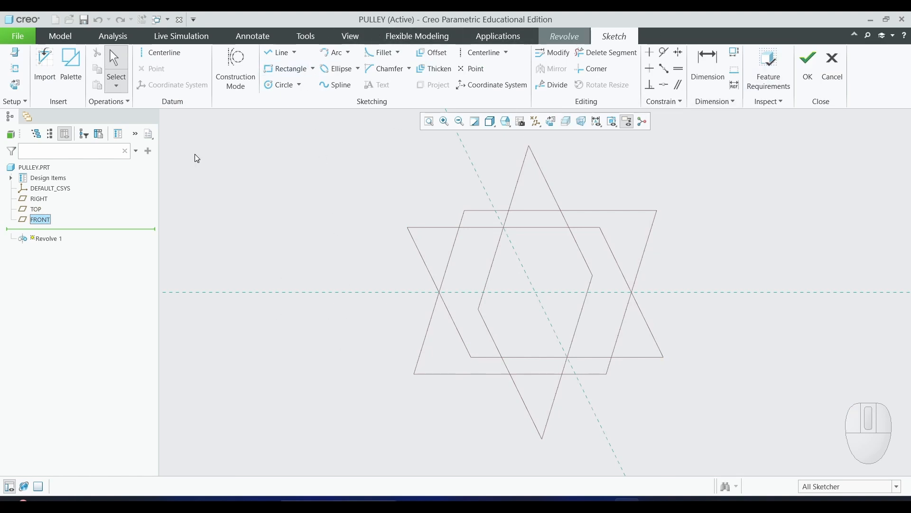
pyautogui.click(15, 87)
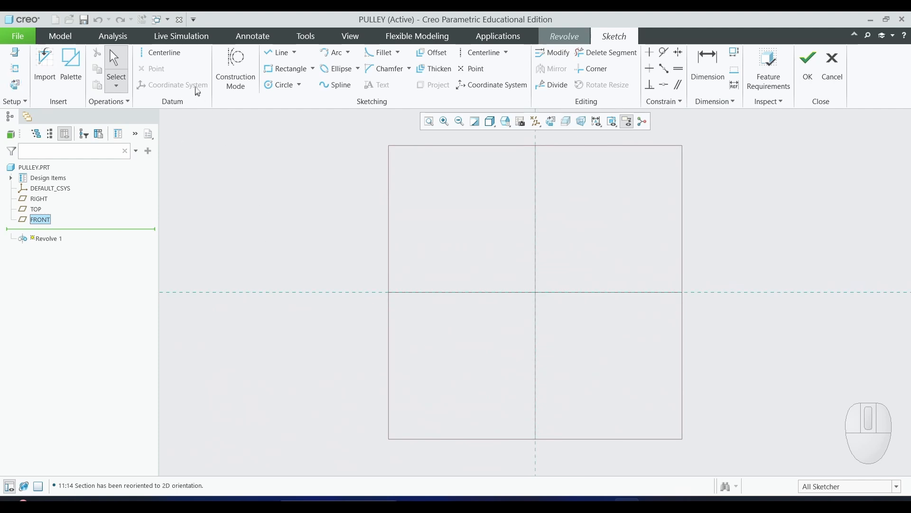
# - Draw a horizontal centerline along the horizontal sketch reference as the axis of revolution
pyautogui.click(173, 56)
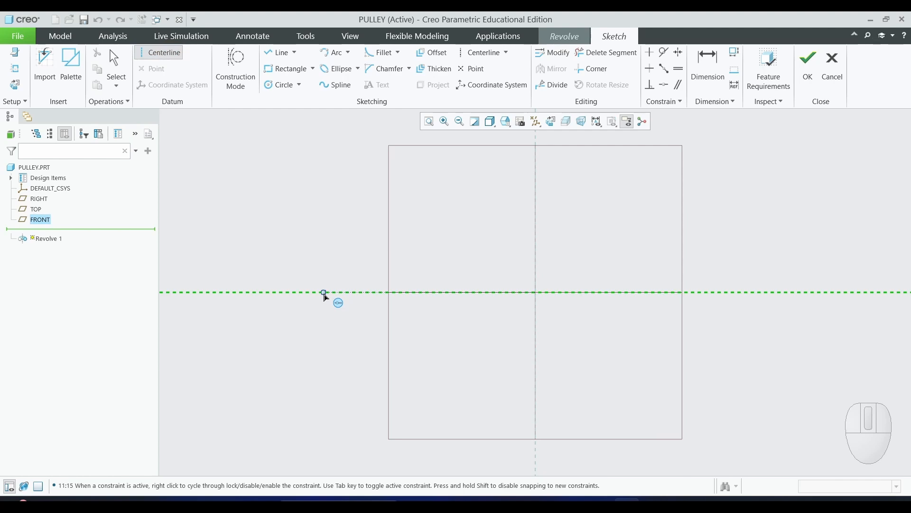
pyautogui.click(324, 293)
pyautogui.click(607, 294)
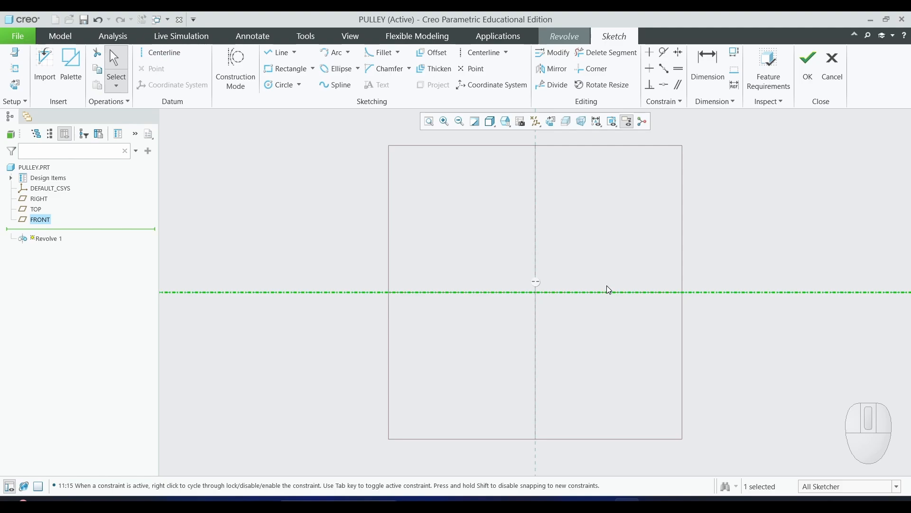
# - Check the reference drawing, then sketch a line from the vertical reference about 142 mm leftward and then upward
pyautogui.hotkey('alt', 'Tab')
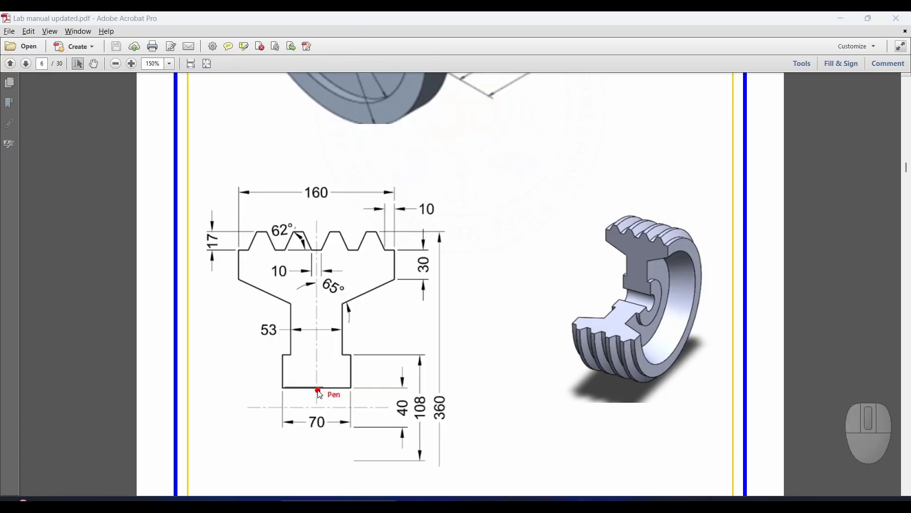
pyautogui.moveTo(324, 388)
pyautogui.mouseDown()
pyautogui.moveTo(292, 391)
pyautogui.moveTo(283, 357)
pyautogui.mouseUp()
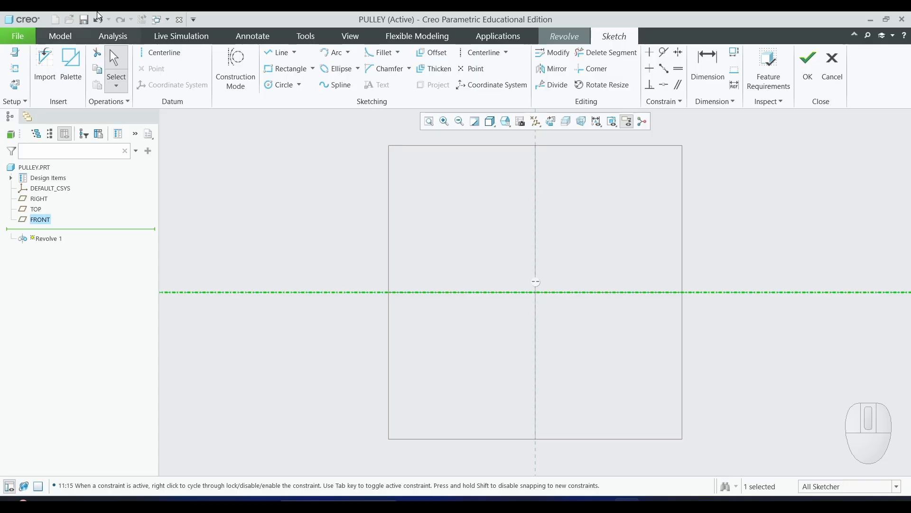
pyautogui.click(285, 54)
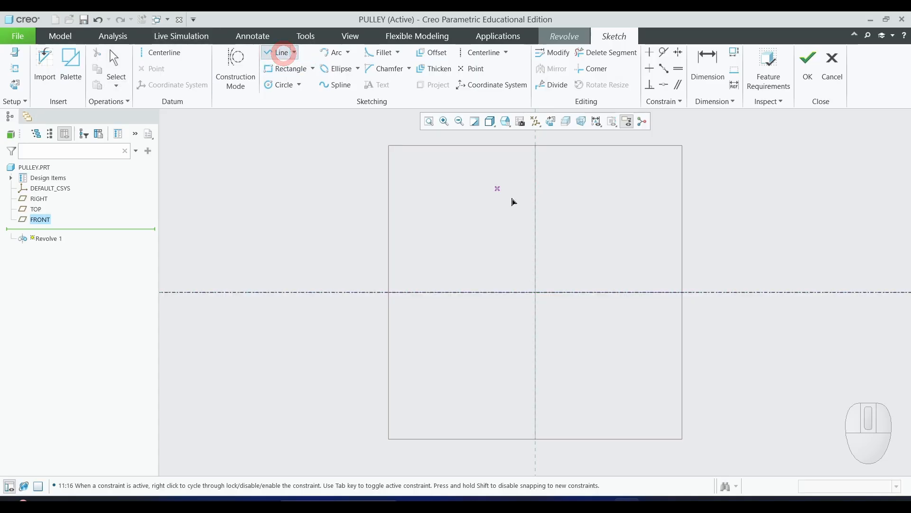
pyautogui.click(532, 254)
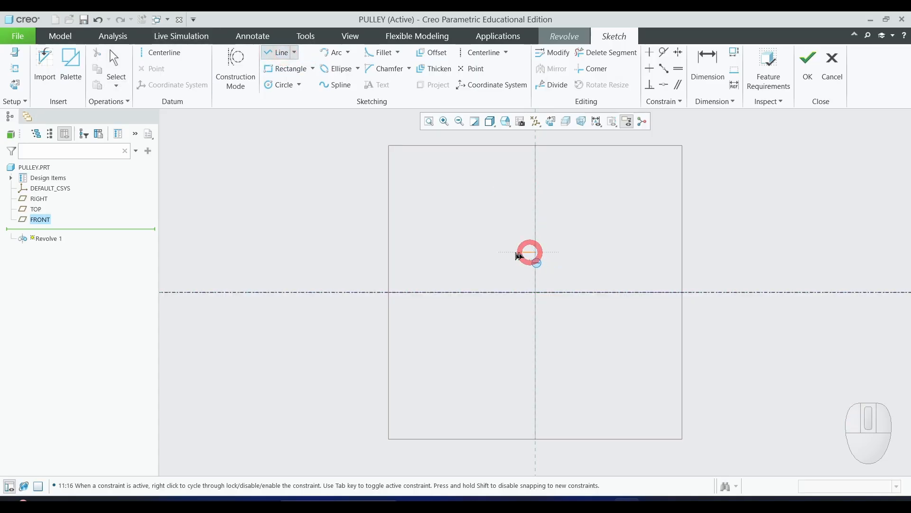
pyautogui.click(453, 252)
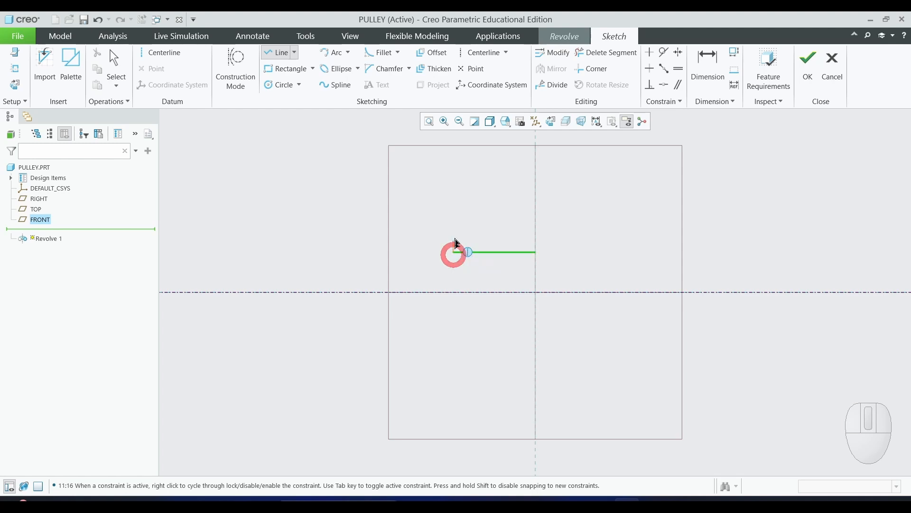
pyautogui.click(453, 181)
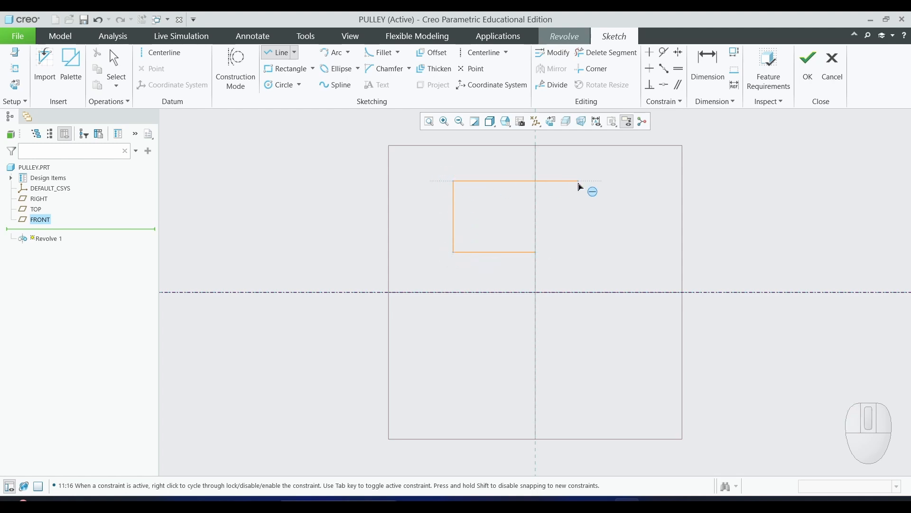
pyautogui.middleClick(580, 187)
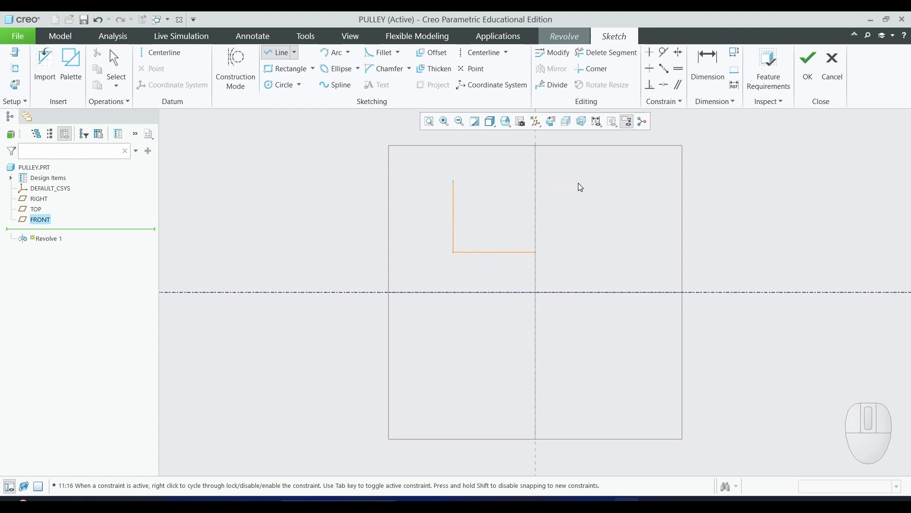
pyautogui.middleClick(581, 187)
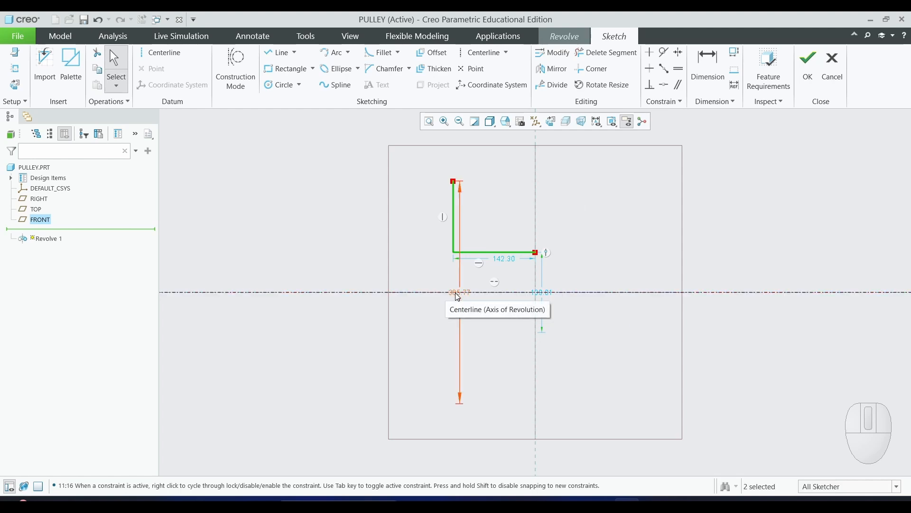
# - Move the sketch's dimension labels away from the geometry to tidy them
pyautogui.moveTo(456, 292); pyautogui.dragTo(354, 247)
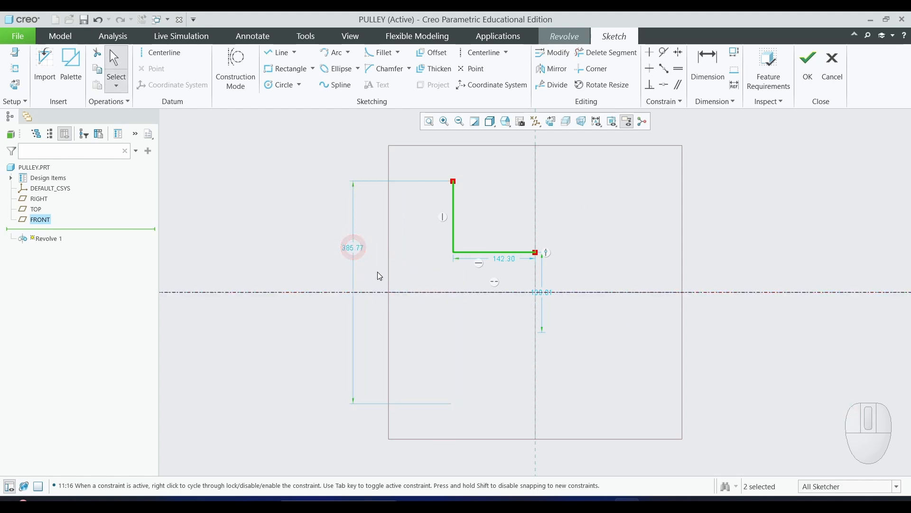
pyautogui.moveTo(501, 260); pyautogui.dragTo(488, 320)
pyautogui.moveTo(542, 292); pyautogui.dragTo(600, 289)
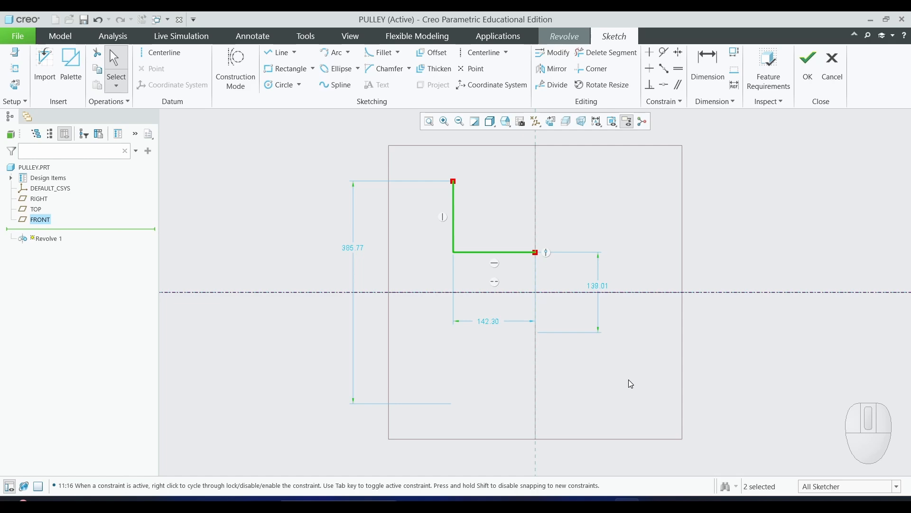
# - Compare with the drawing, then set the horizontal line's length to 35 mm
pyautogui.hotkey('alt', 'Tab')
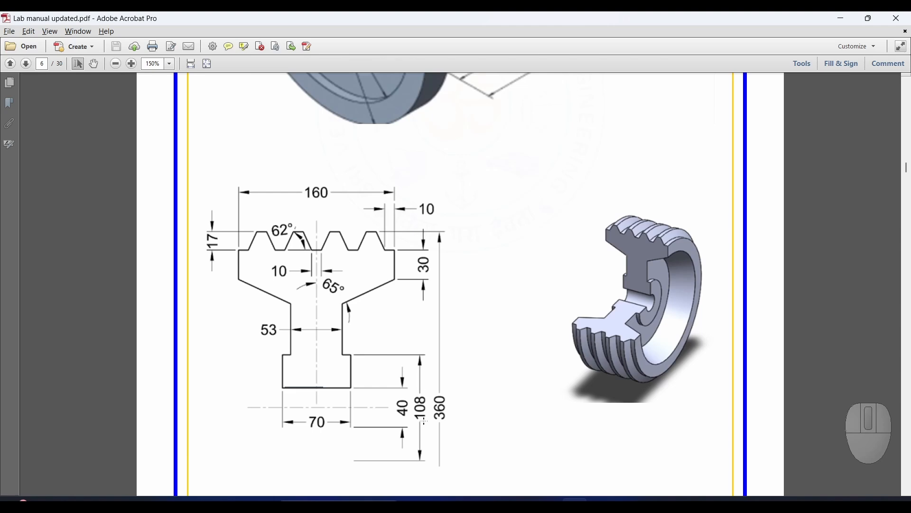
pyautogui.hotkey('alt', 'Tab')
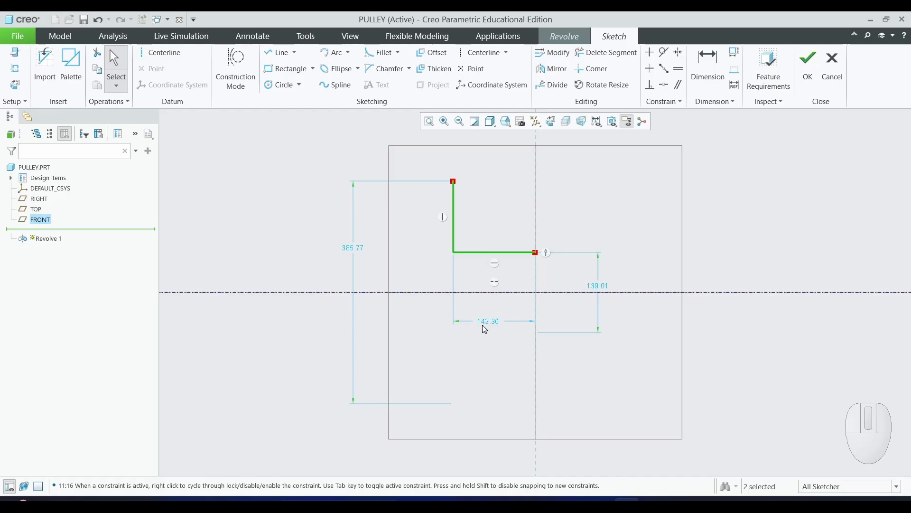
pyautogui.doubleClick(483, 325)
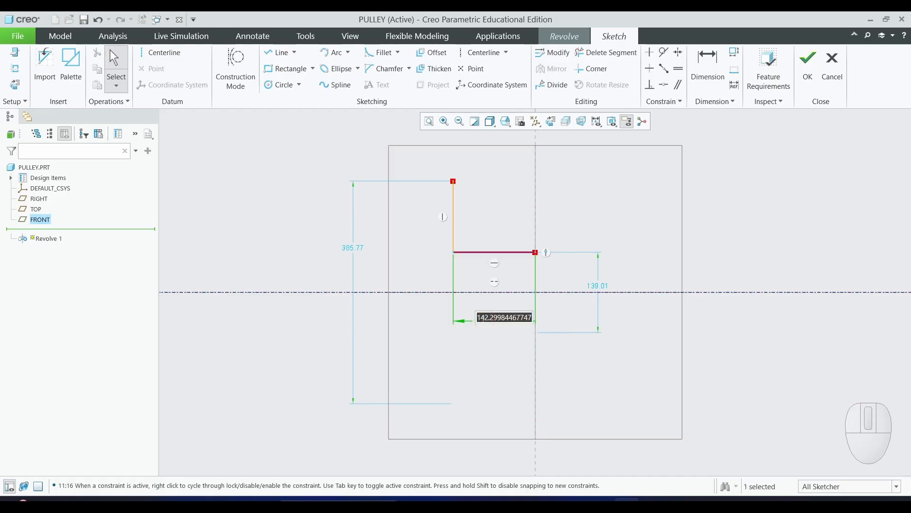
pyautogui.write('35')
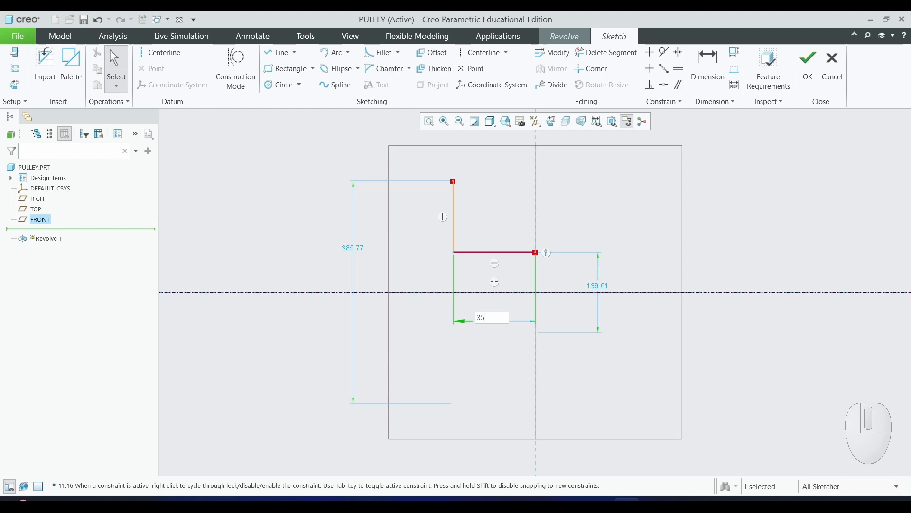
pyautogui.press('Return')
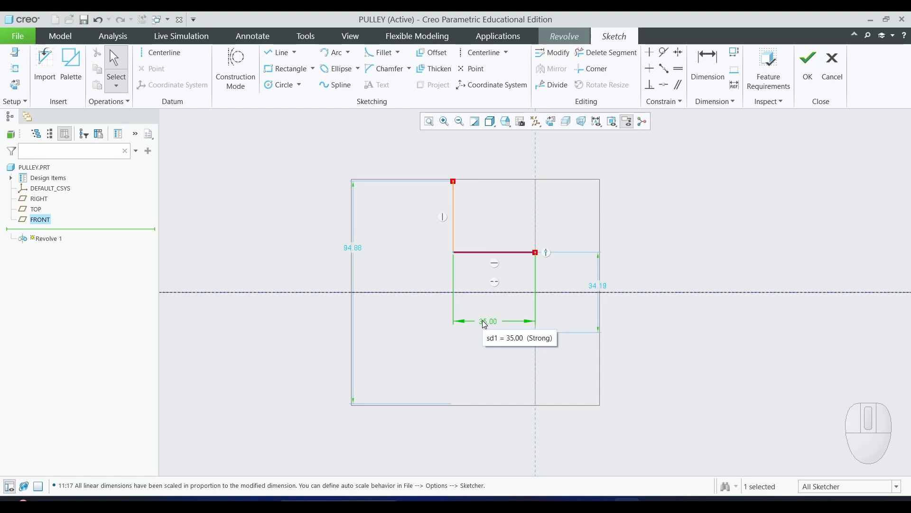
# - Set the diameter dimension at the horizontal line to 40 mm
pyautogui.doubleClick(600, 286)
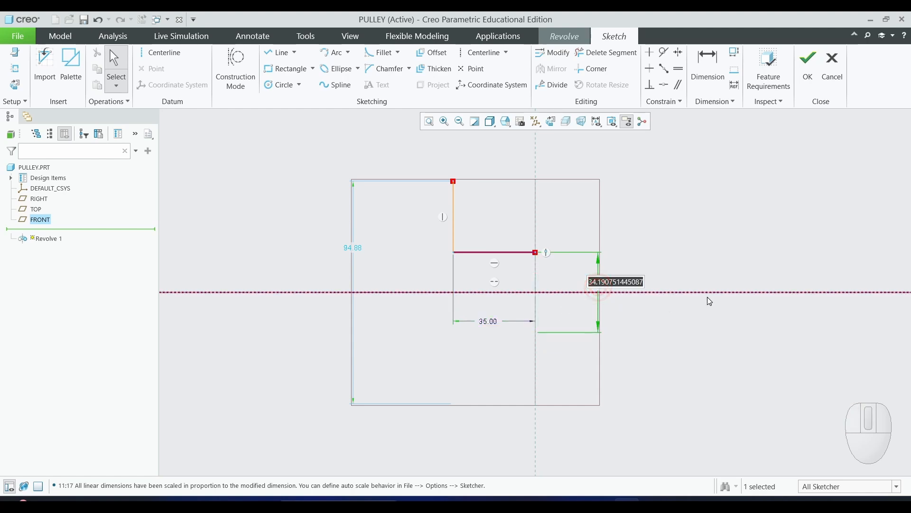
pyautogui.write('40')
pyautogui.press('Return')
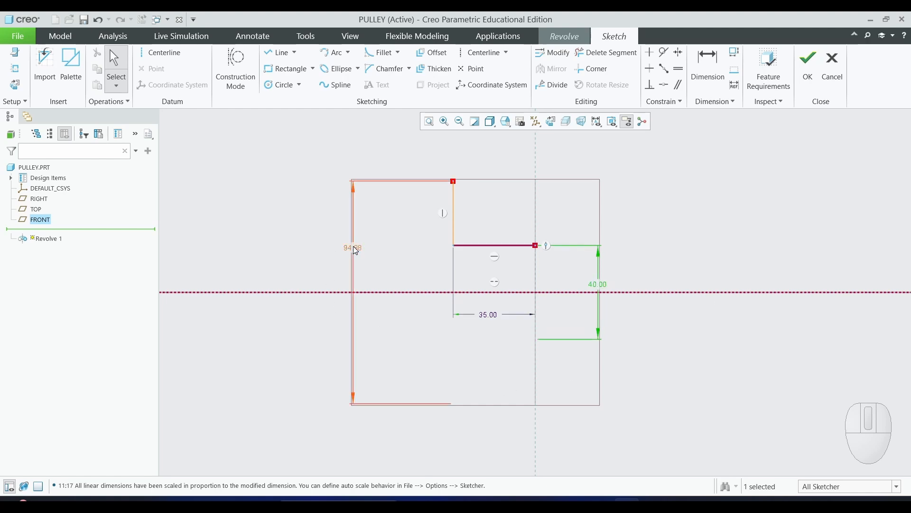
# - Check the drawing, then set the diameter at the top of the vertical line to 108 mm
pyautogui.hotkey('alt', 'Tab')
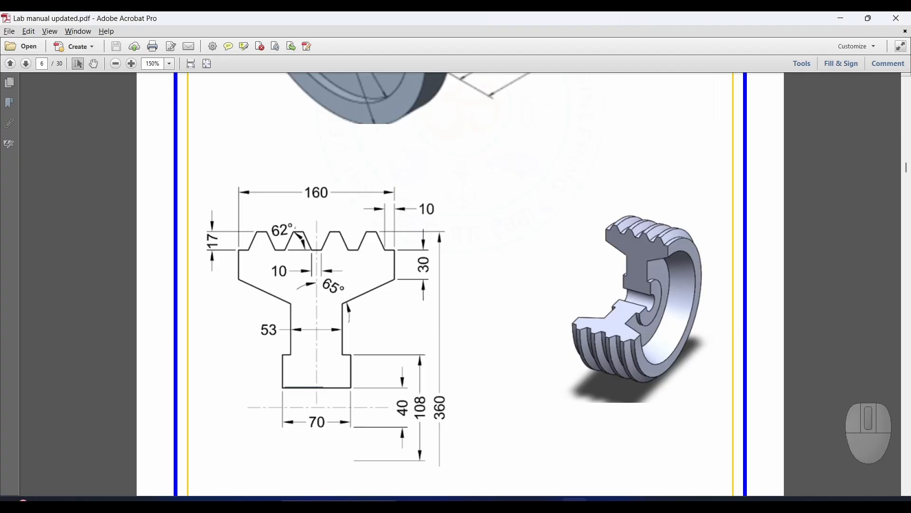
pyautogui.hotkey('alt', 'Tab')
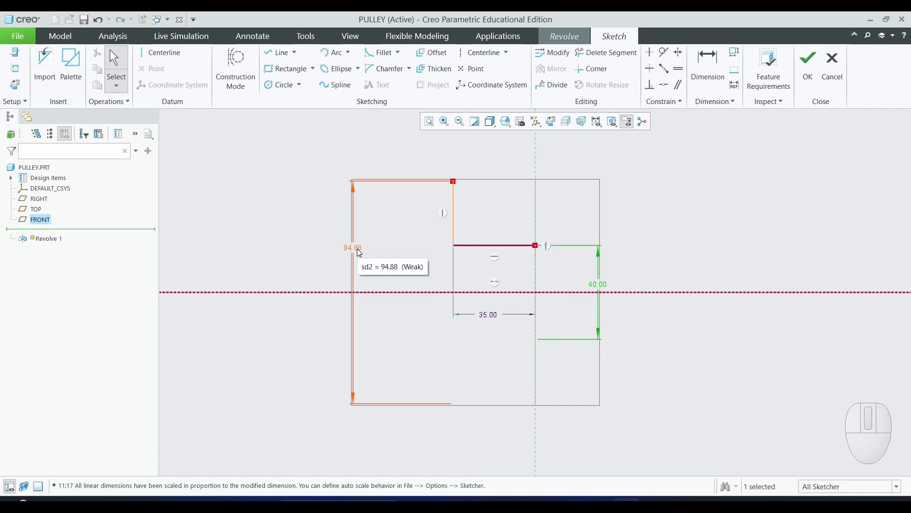
pyautogui.doubleClick(357, 248)
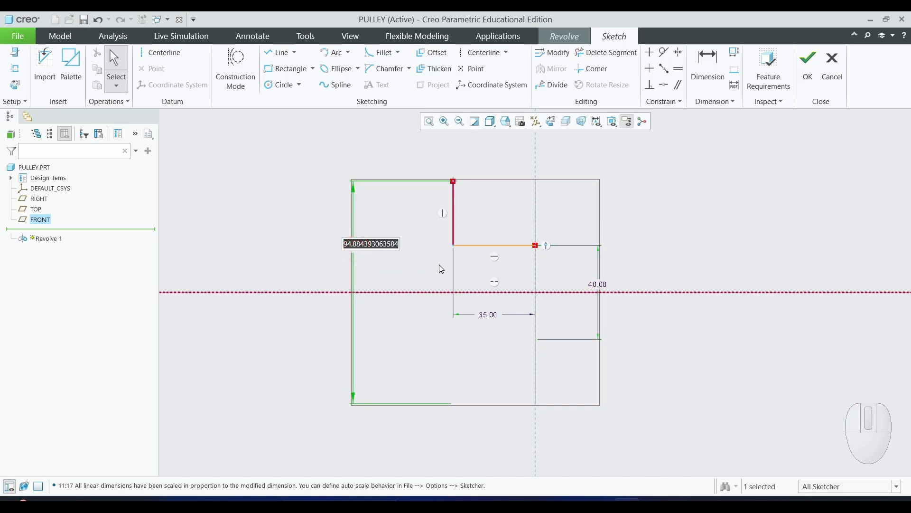
pyautogui.write('108')
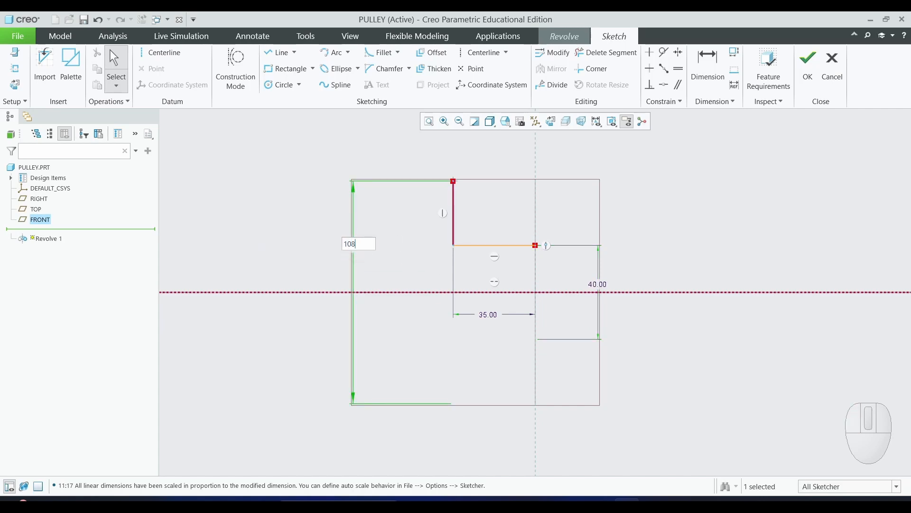
pyautogui.press('Return')
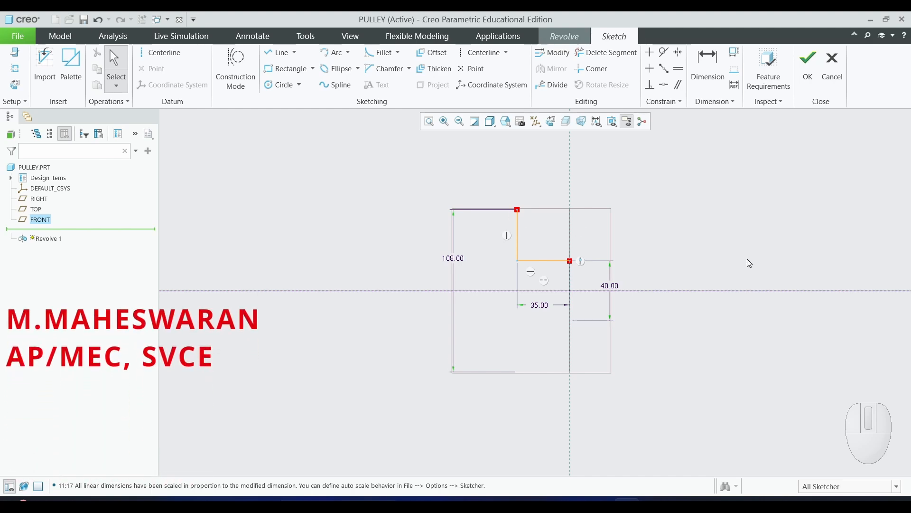
# - Continue the profile with a line chain: short step right, up, diagonal up-left, up, then across to the vertical reference
pyautogui.press('shift')
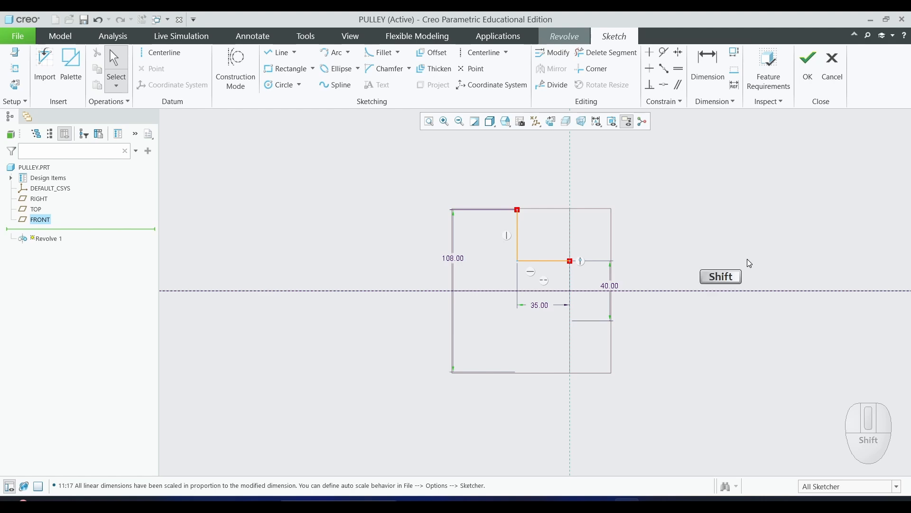
pyautogui.keyDown('shift'); pyautogui.middleClick(748, 260); pyautogui.keyUp('shift')
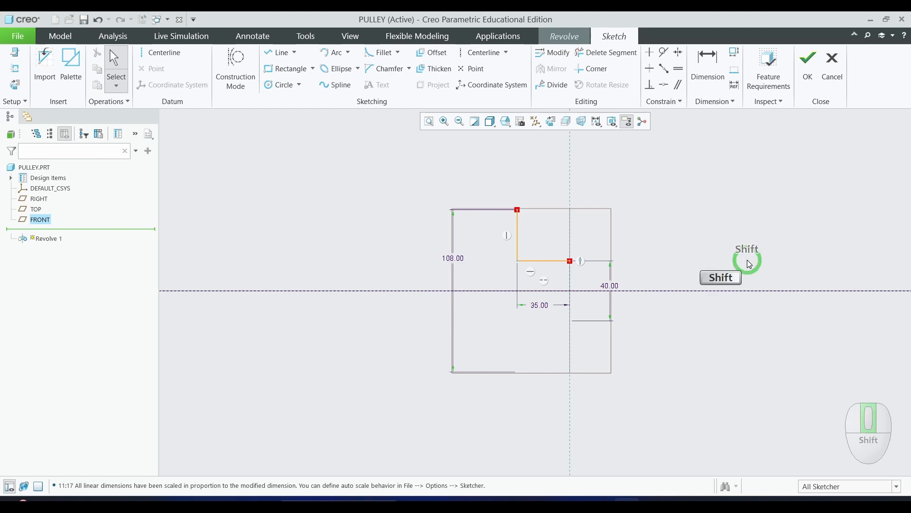
pyautogui.moveTo(749, 264)
pyautogui.keyDown('shift'); pyautogui.mouseDown(button='middle')
pyautogui.moveTo(699, 312)
pyautogui.moveTo(653, 321)
pyautogui.moveTo(614, 371)
pyautogui.mouseUp(button='middle'); pyautogui.keyUp('shift')
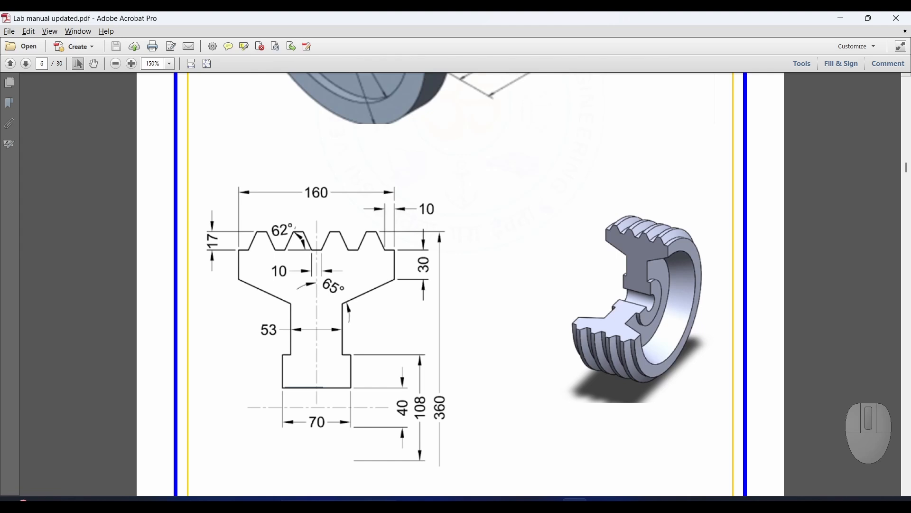
pyautogui.hotkey('ctrl', 'shift', '3')
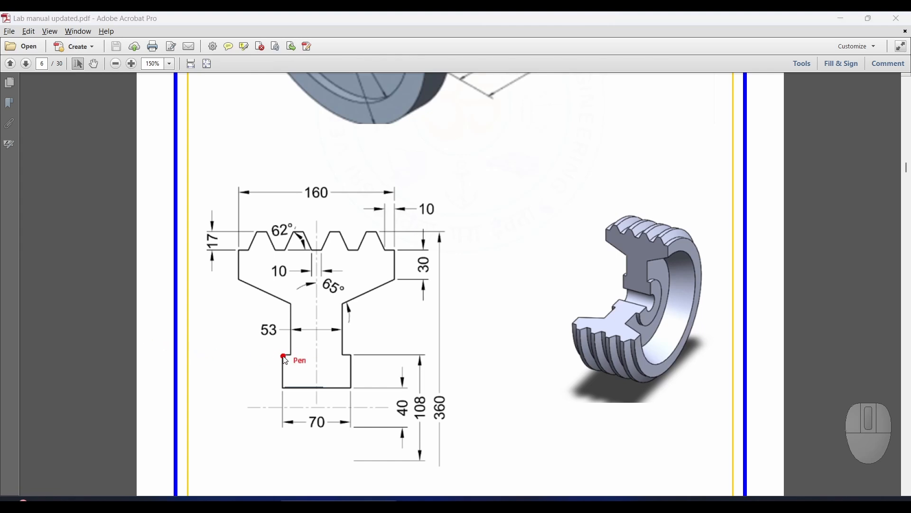
pyautogui.moveTo(285, 357)
pyautogui.mouseDown()
pyautogui.moveTo(299, 327)
pyautogui.moveTo(295, 311)
pyautogui.moveTo(241, 283)
pyautogui.moveTo(239, 259)
pyautogui.moveTo(319, 250)
pyautogui.mouseUp()
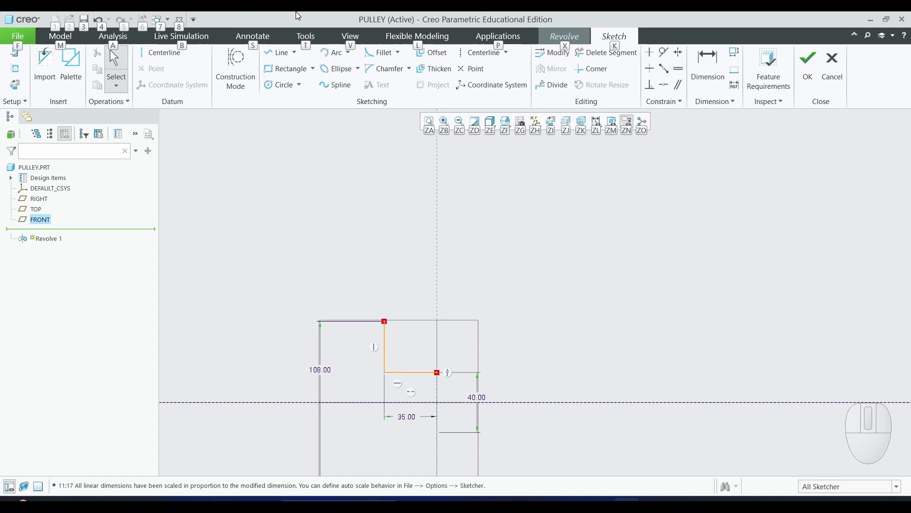
pyautogui.click(279, 53)
pyautogui.click(385, 321)
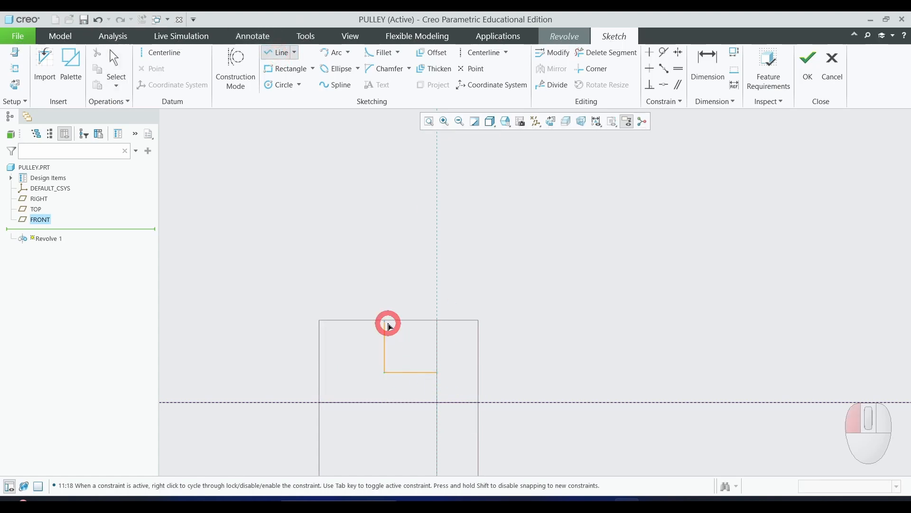
pyautogui.click(399, 321)
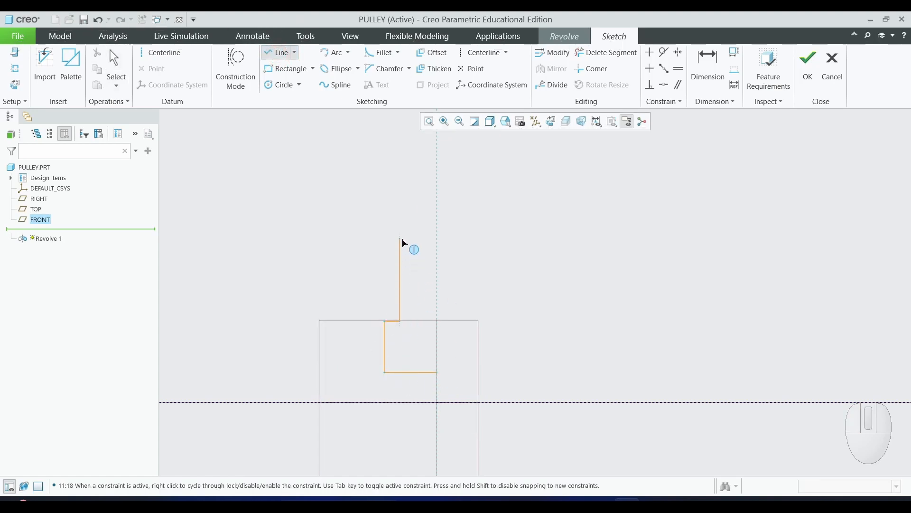
pyautogui.click(400, 239)
pyautogui.click(314, 163)
pyautogui.click(314, 123)
pyautogui.scroll(-1, 438, 142)
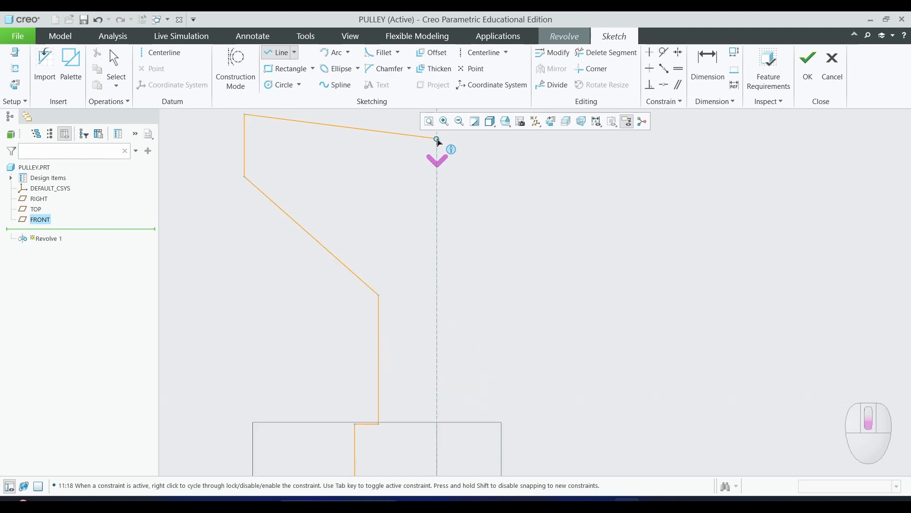
pyautogui.scroll(2, 438, 142)
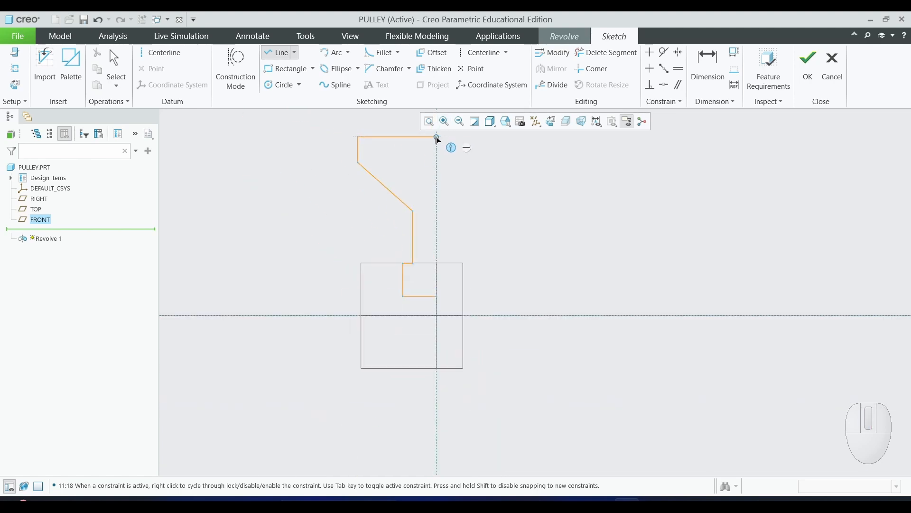
pyautogui.click(436, 137)
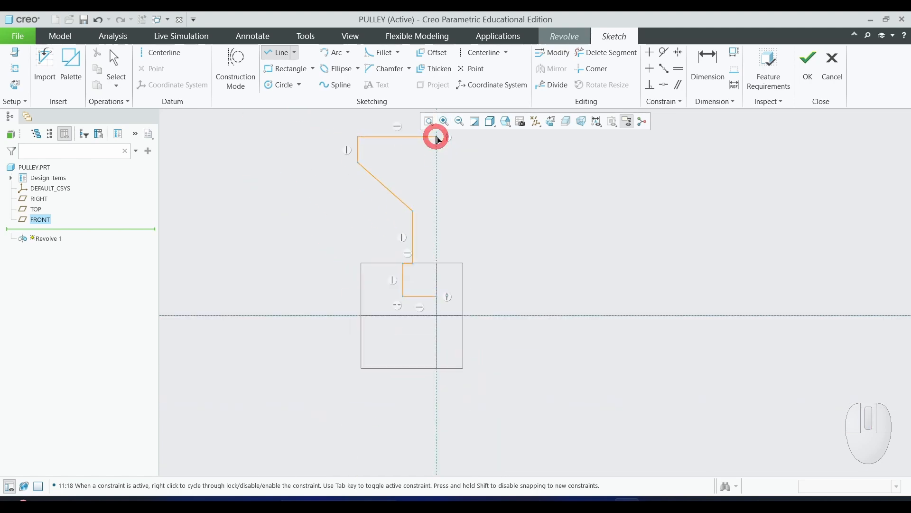
pyautogui.middleClick(573, 195)
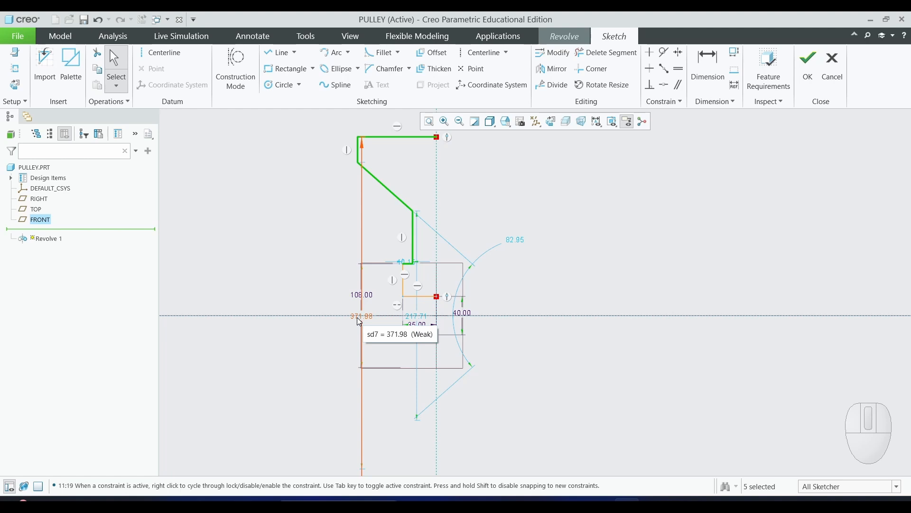
# - Reposition the new profile's dimension labels to clear the geometry
pyautogui.moveTo(360, 321)
pyautogui.mouseDown()
pyautogui.moveTo(289, 248)
pyautogui.moveTo(264, 242)
pyautogui.mouseUp()
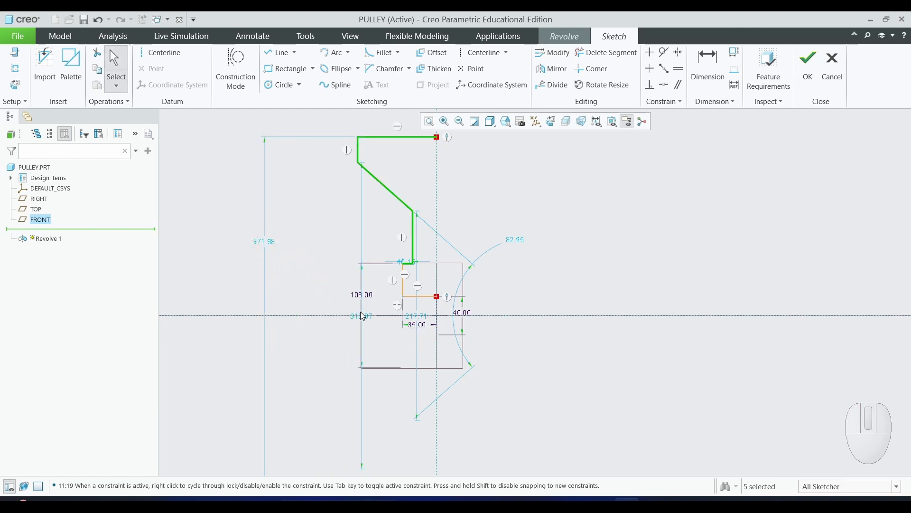
pyautogui.moveTo(360, 317); pyautogui.dragTo(306, 266)
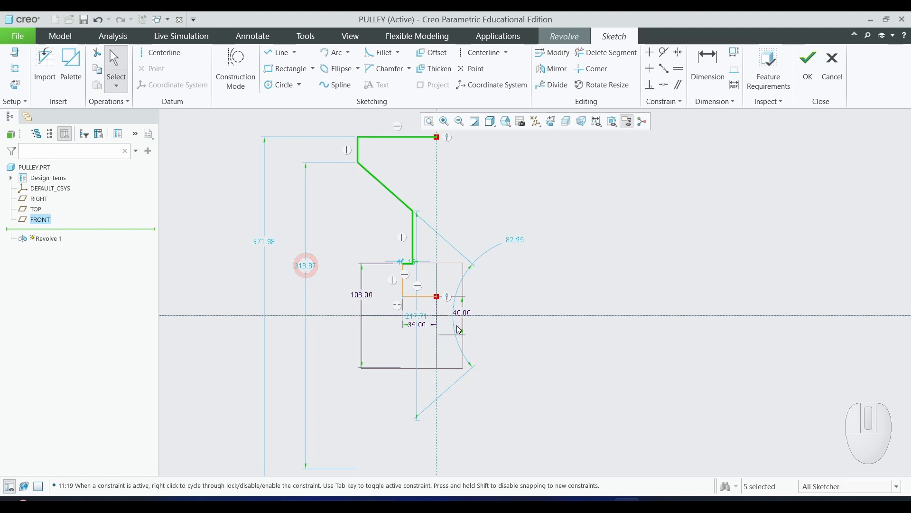
pyautogui.moveTo(403, 262); pyautogui.dragTo(370, 227)
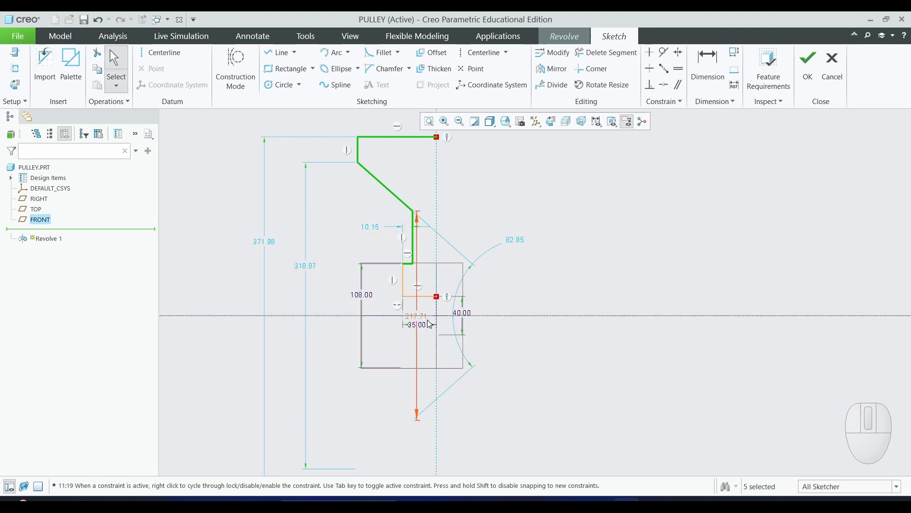
# - Move the 217.71 dimension label clear of the profile, out to the right
pyautogui.moveTo(429, 324); pyautogui.dragTo(618, 301)
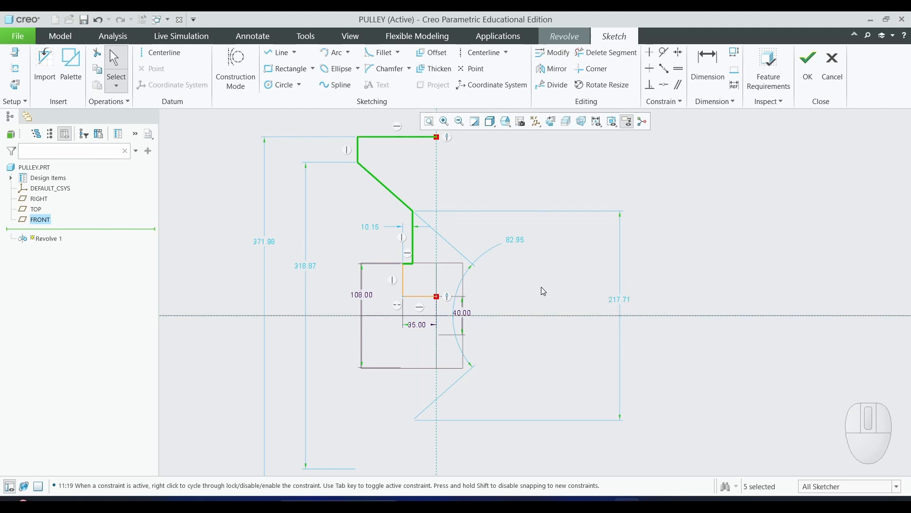
pyautogui.click(676, 283)
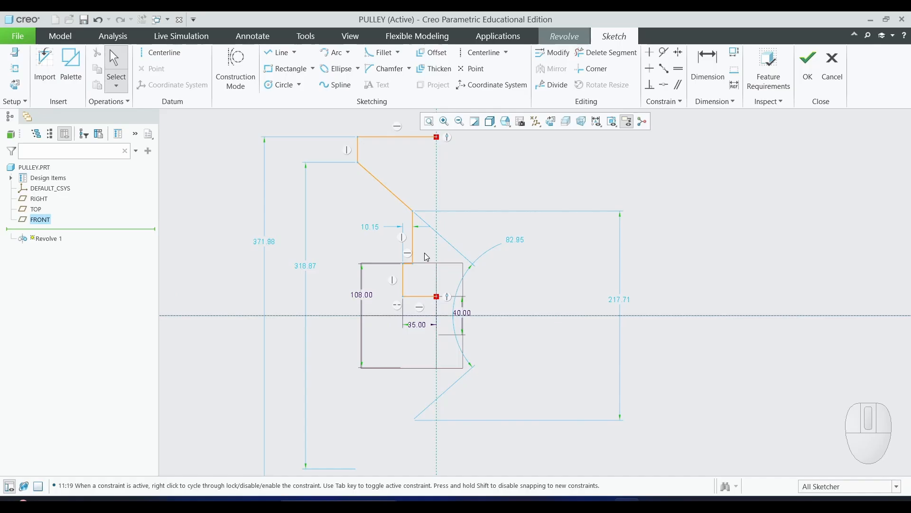
# - Dimension the horizontal distance from the short middle vertical line to the vertical reference line
pyautogui.scroll(-5, 424, 252)
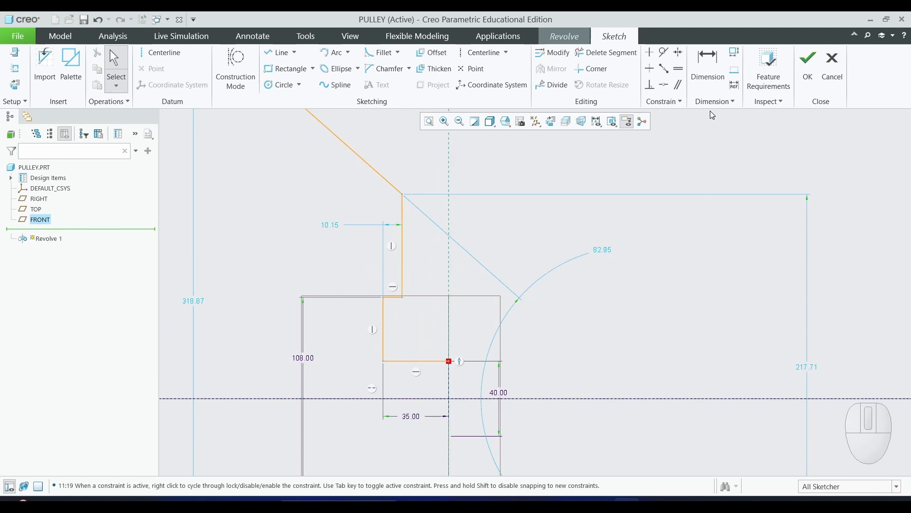
pyautogui.click(711, 71)
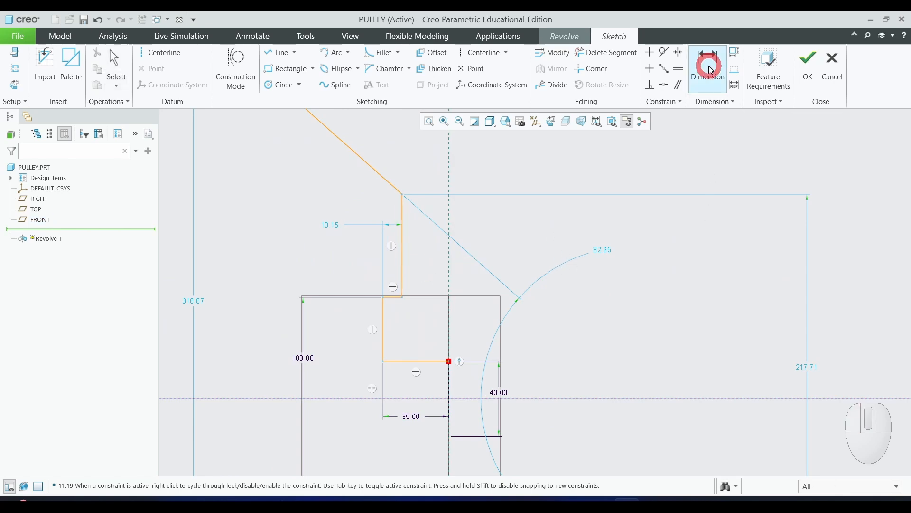
pyautogui.click(403, 268)
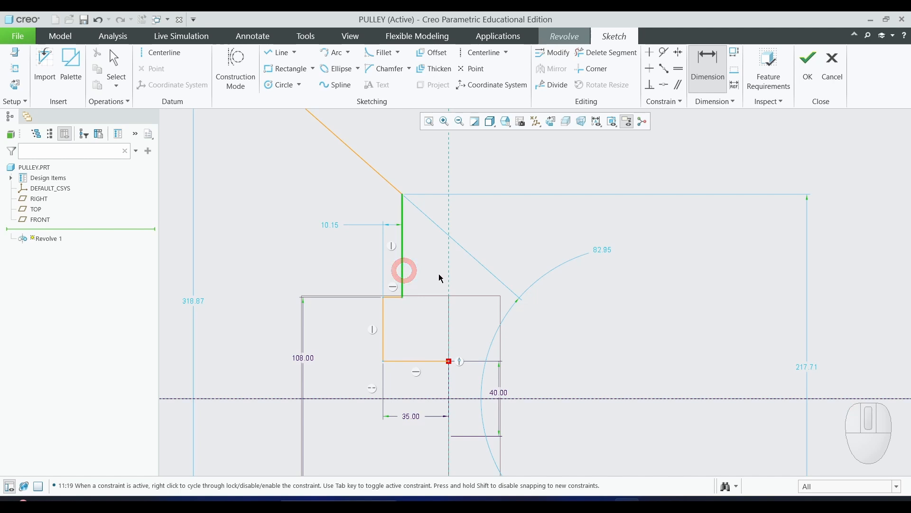
pyautogui.click(449, 260)
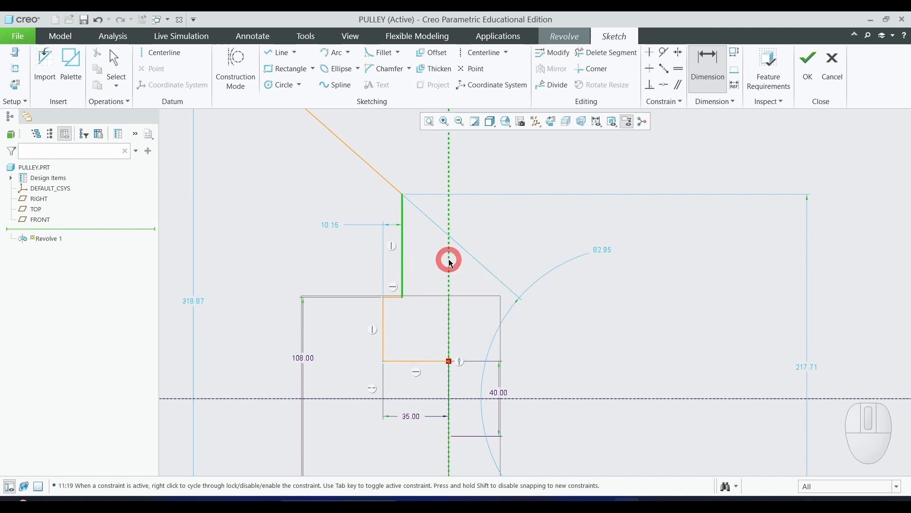
pyautogui.middleClick(422, 247)
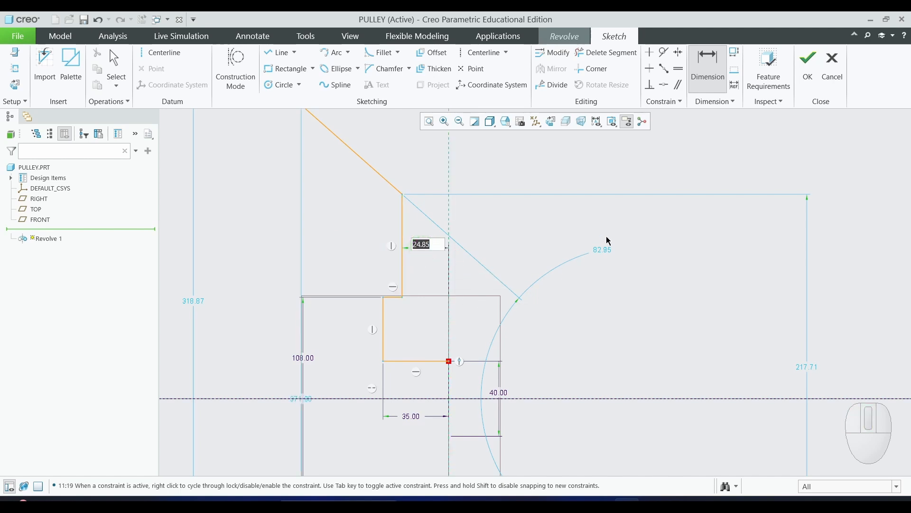
pyautogui.middleClick(604, 214)
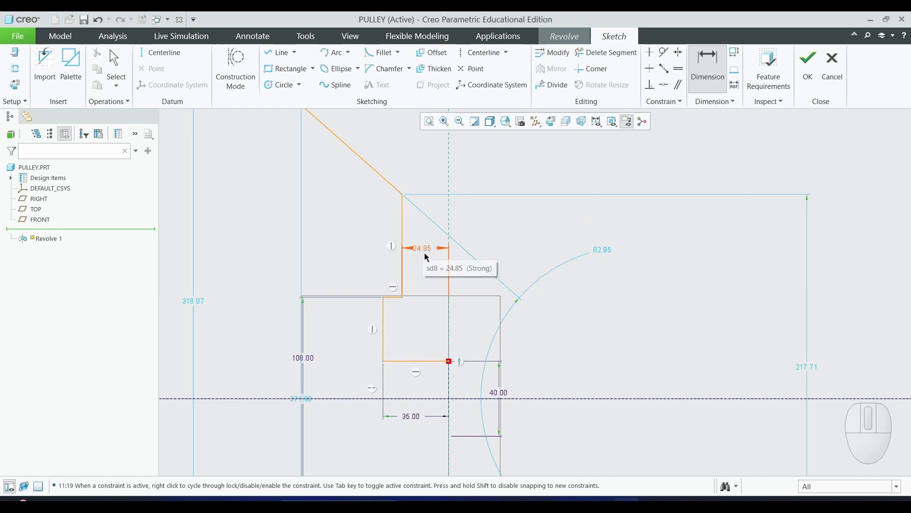
# - Dimension the angle between the diagonal profile line and the vertical reference line
pyautogui.scroll(-2, 446, 304)
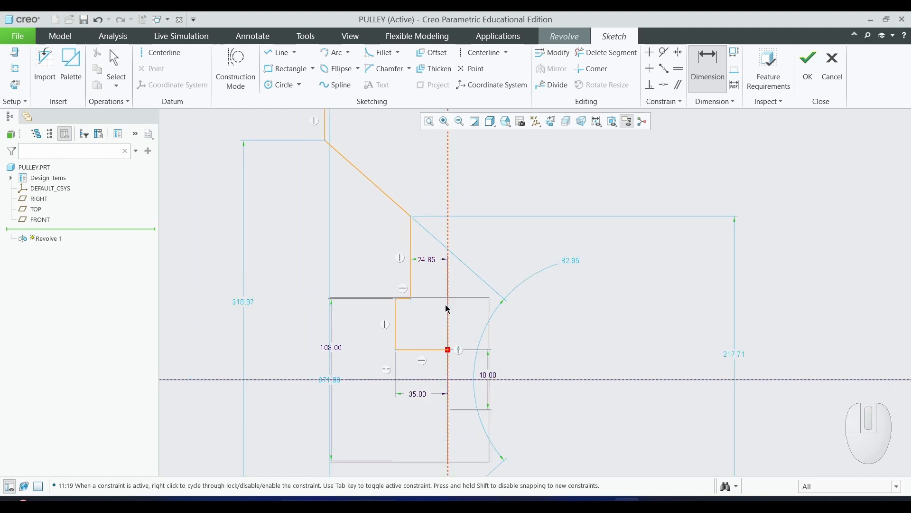
pyautogui.click(382, 191)
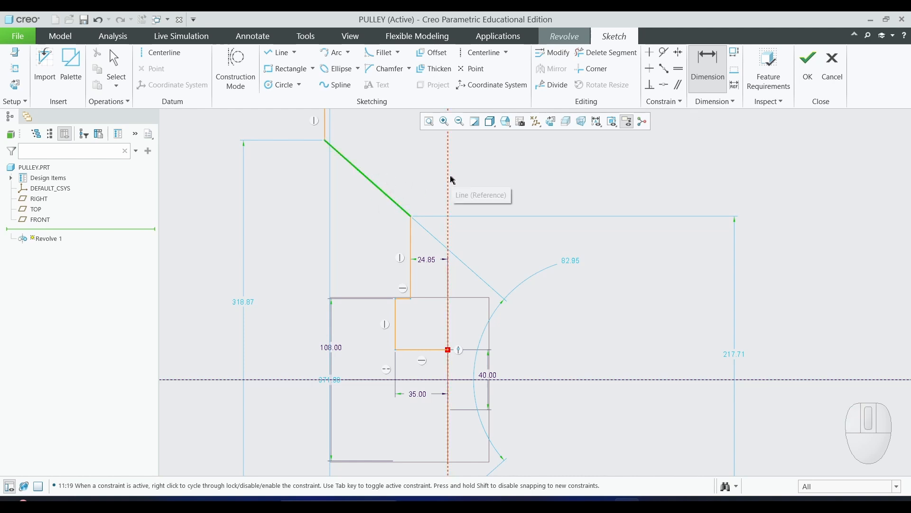
pyautogui.click(448, 174)
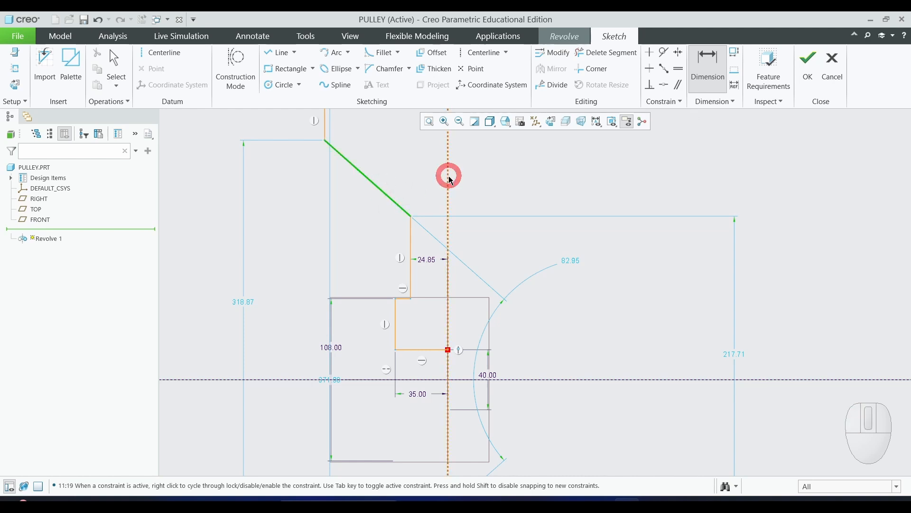
pyautogui.middleClick(417, 166)
pyautogui.click(579, 210)
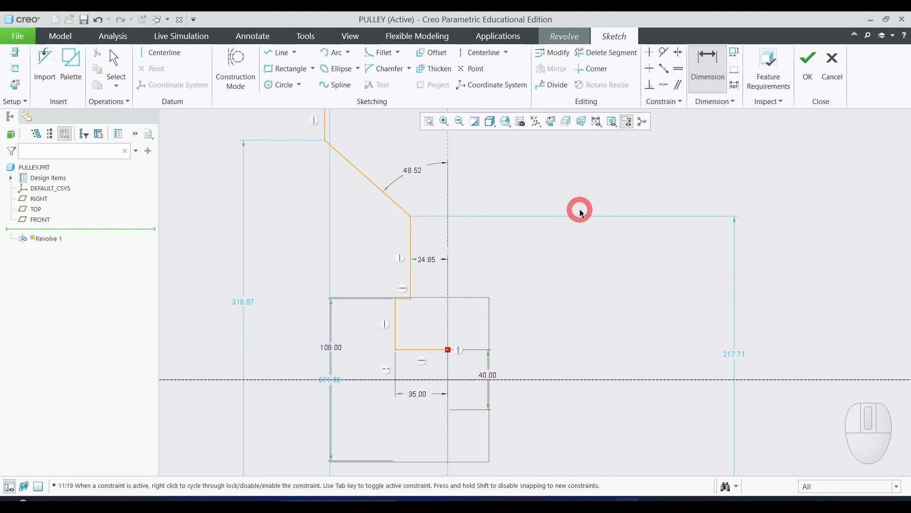
# - Dimension the length of the upper vertical line at the top-left of the profile
pyautogui.scroll(2, 548, 271)
pyautogui.scroll(-3, 427, 192)
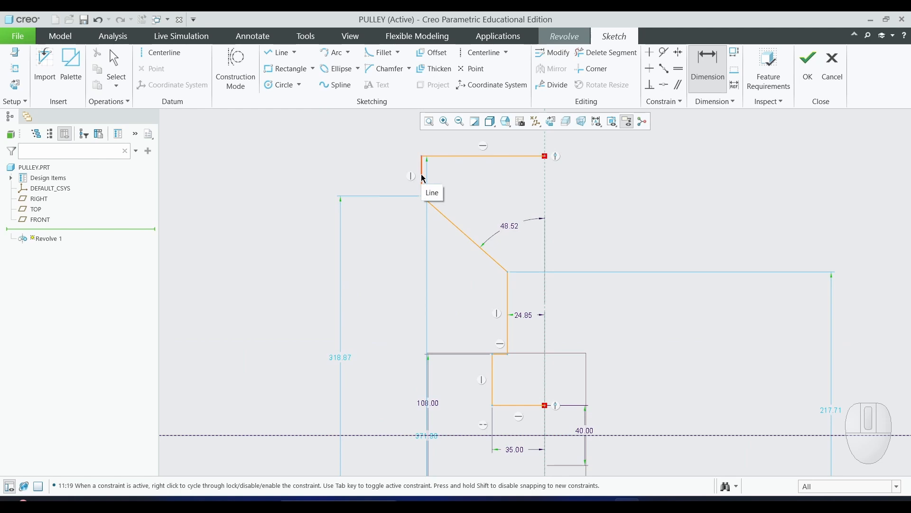
pyautogui.click(423, 177)
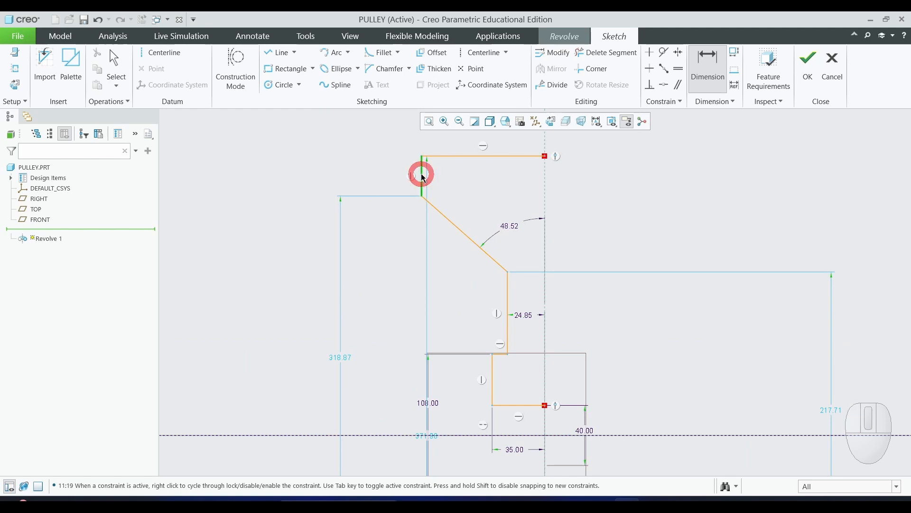
pyautogui.middleClick(356, 165)
pyautogui.click(330, 238)
pyautogui.scroll(1, 310, 245)
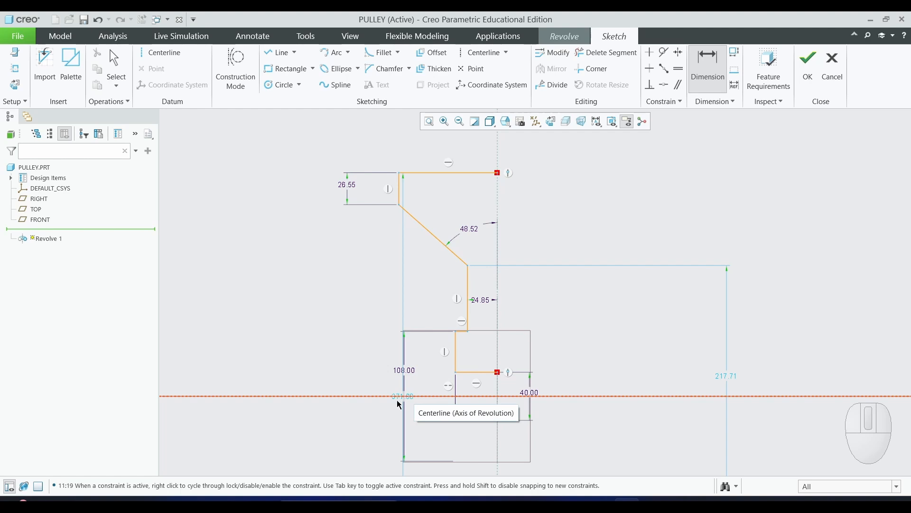
# - Switch to the lab manual PDF and review the drawing's 160 width and 360 height dimensions
pyautogui.hotkey('alt', 'Tab')
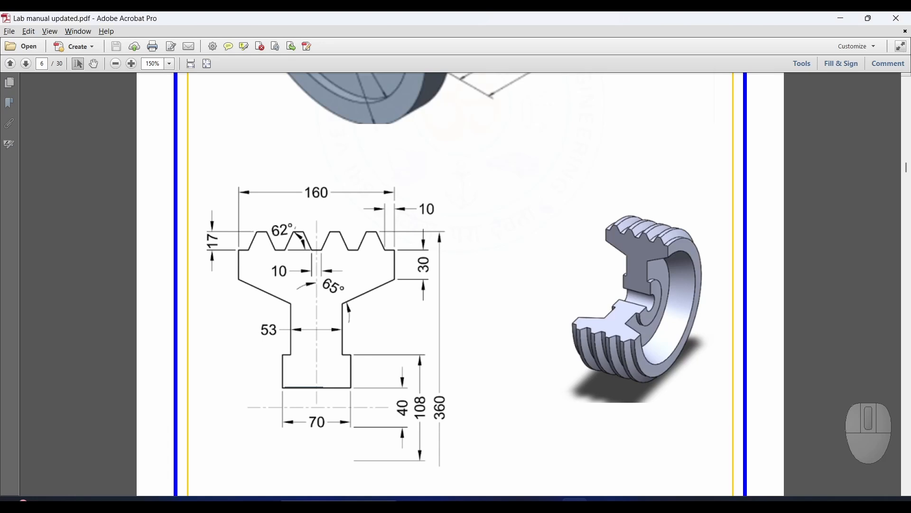
pyautogui.hotkey('ctrl', '2')
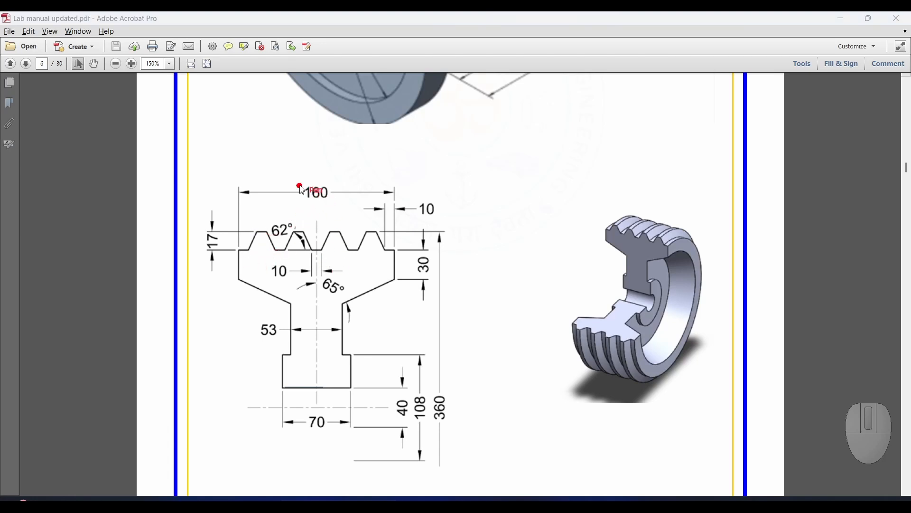
pyautogui.moveTo(301, 184)
pyautogui.mouseDown()
pyautogui.moveTo(333, 206)
pyautogui.moveTo(300, 203)
pyautogui.moveTo(307, 181)
pyautogui.mouseUp()
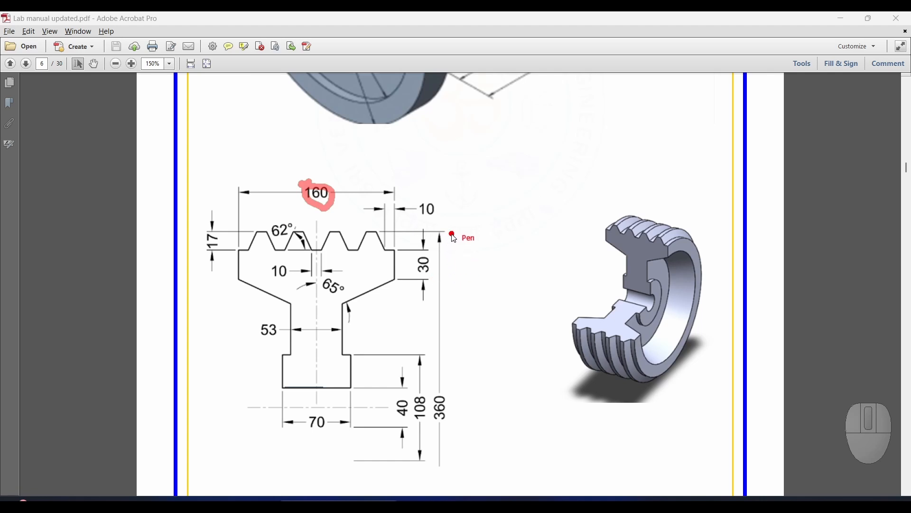
pyautogui.moveTo(452, 235); pyautogui.dragTo(453, 326)
pyautogui.moveTo(458, 429); pyautogui.dragTo(457, 467)
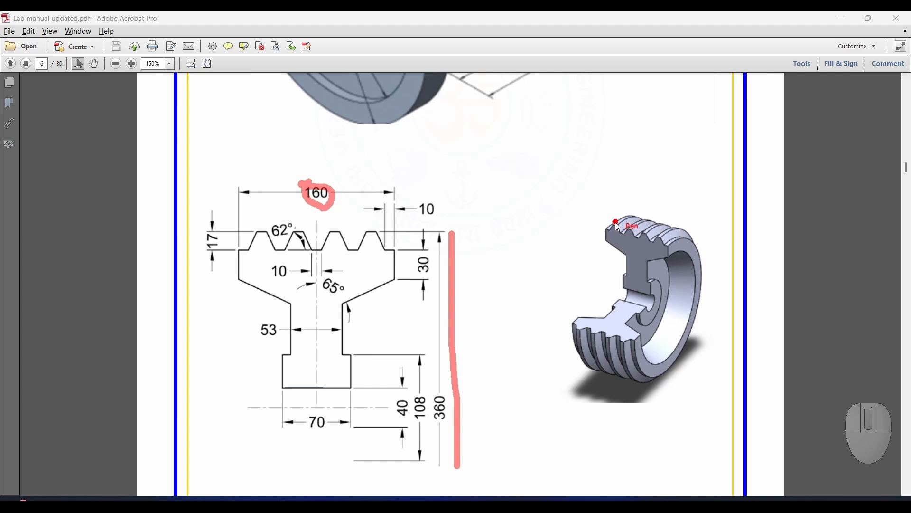
pyautogui.moveTo(616, 221); pyautogui.dragTo(549, 218)
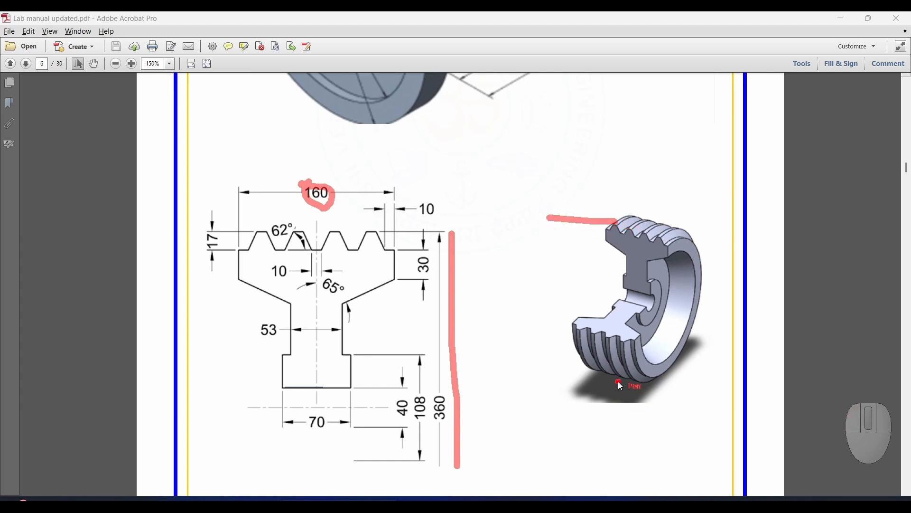
pyautogui.moveTo(611, 378); pyautogui.dragTo(533, 367)
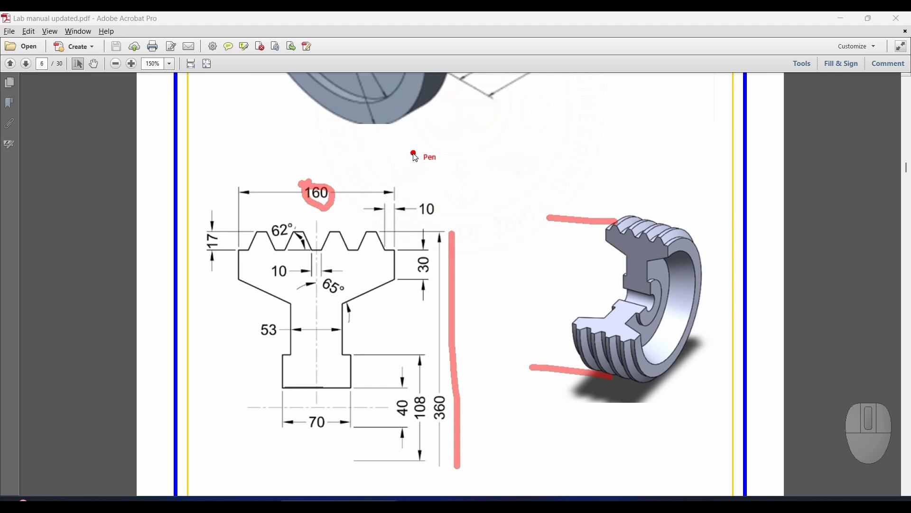
pyautogui.moveTo(413, 153)
pyautogui.mouseDown()
pyautogui.moveTo(427, 144)
pyautogui.moveTo(435, 173)
pyautogui.mouseUp()
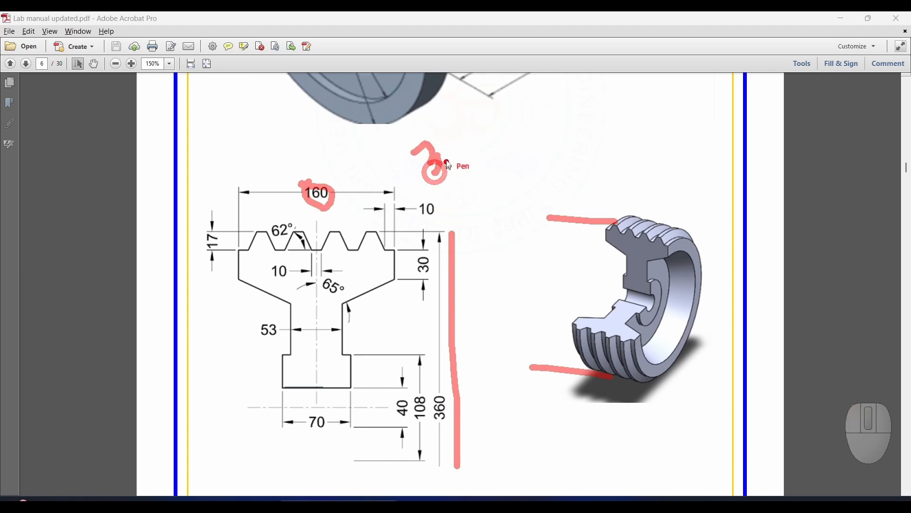
pyautogui.moveTo(444, 141)
pyautogui.mouseDown()
pyautogui.moveTo(454, 149)
pyautogui.moveTo(439, 152)
pyautogui.moveTo(468, 155)
pyautogui.moveTo(481, 145)
pyautogui.mouseUp()
pyautogui.moveTo(472, 137)
pyautogui.mouseDown()
pyautogui.moveTo(568, 127)
pyautogui.moveTo(574, 110)
pyautogui.moveTo(601, 124)
pyautogui.moveTo(579, 138)
pyautogui.mouseUp()
pyautogui.moveTo(608, 104)
pyautogui.mouseDown()
pyautogui.moveTo(621, 129)
pyautogui.moveTo(599, 126)
pyautogui.moveTo(597, 138)
pyautogui.mouseUp()
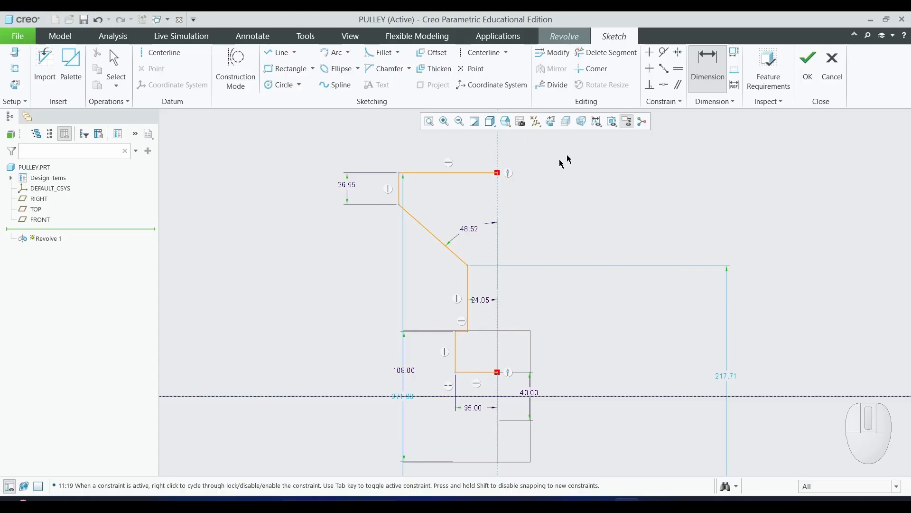
# - Dimension the horizontal distance from the vertical reference line to the upper vertical line
pyautogui.click(714, 74)
pyautogui.click(497, 307)
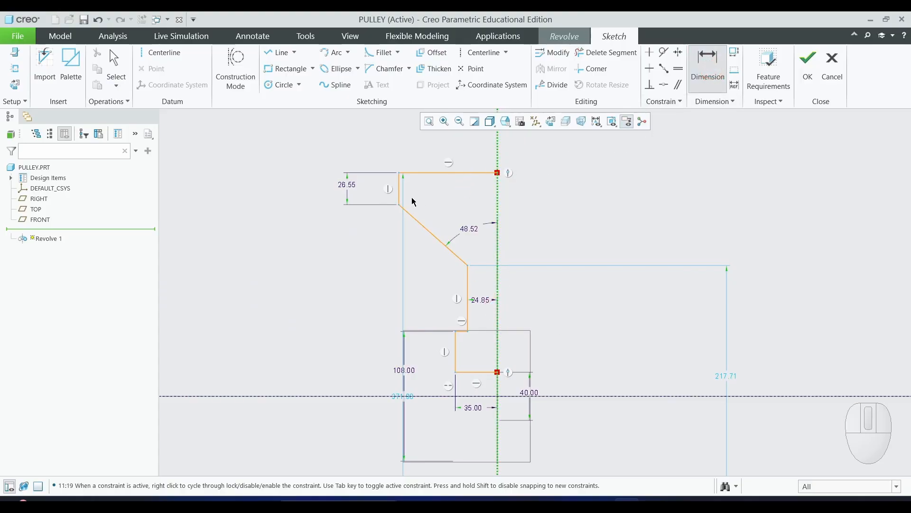
pyautogui.click(399, 189)
pyautogui.middleClick(443, 145)
pyautogui.click(608, 224)
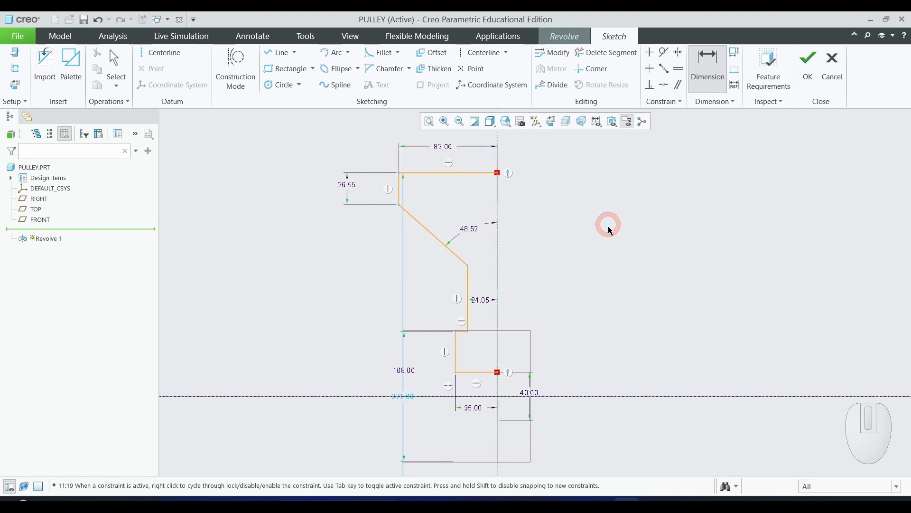
# - Try to dimension the top horizontal line's length, undoing the conflicting dimension
pyautogui.click(451, 172)
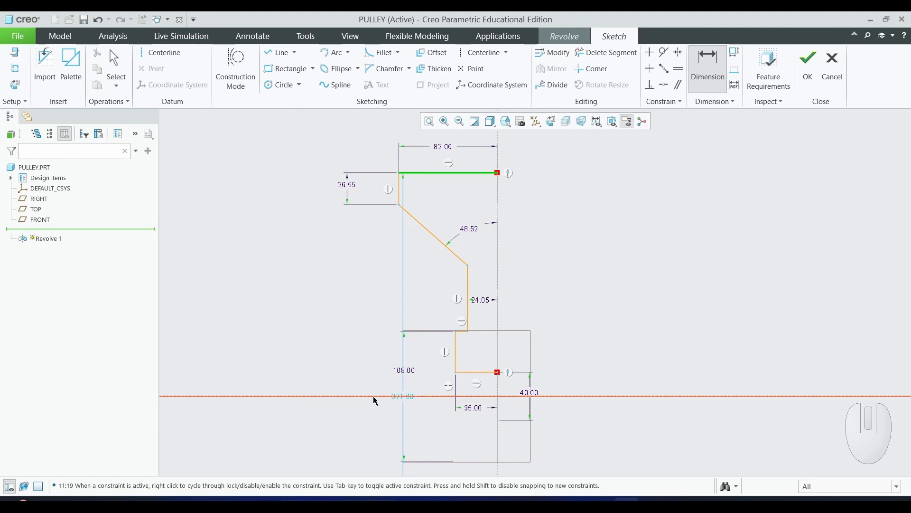
pyautogui.middleClick(681, 245)
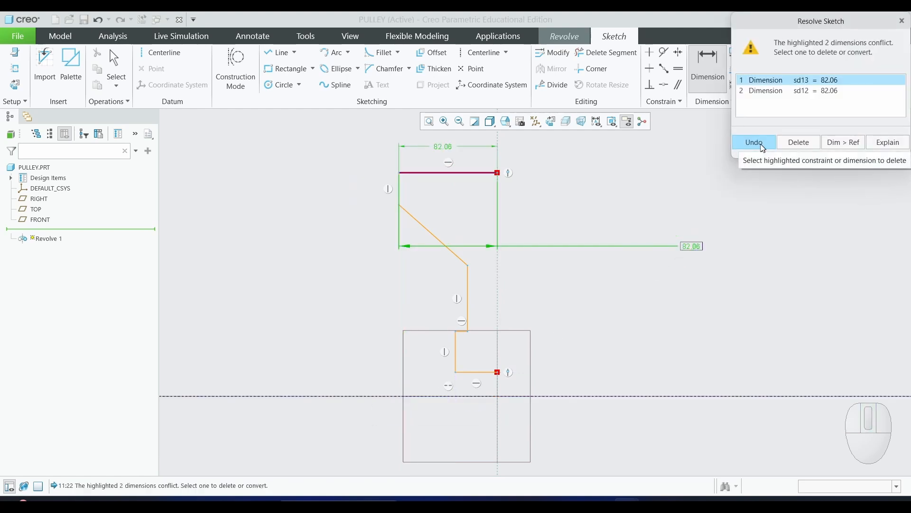
pyautogui.click(759, 143)
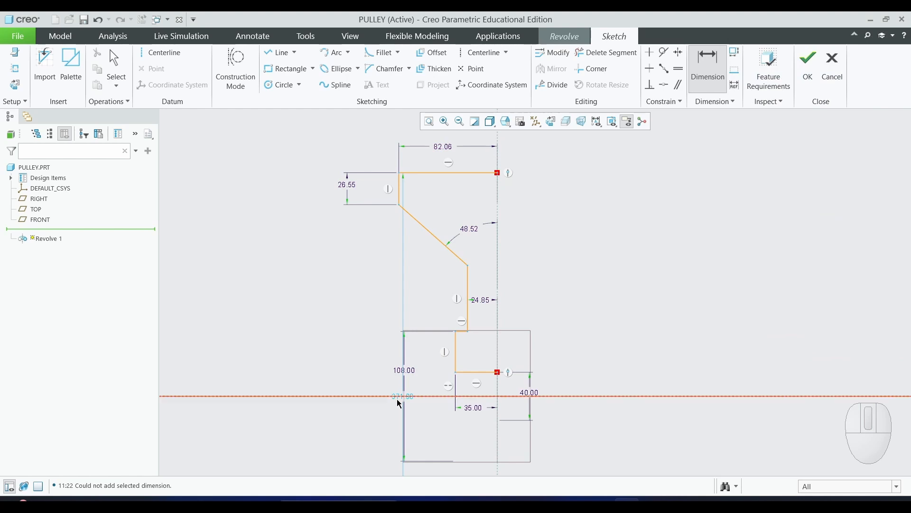
pyautogui.middleClick(679, 295)
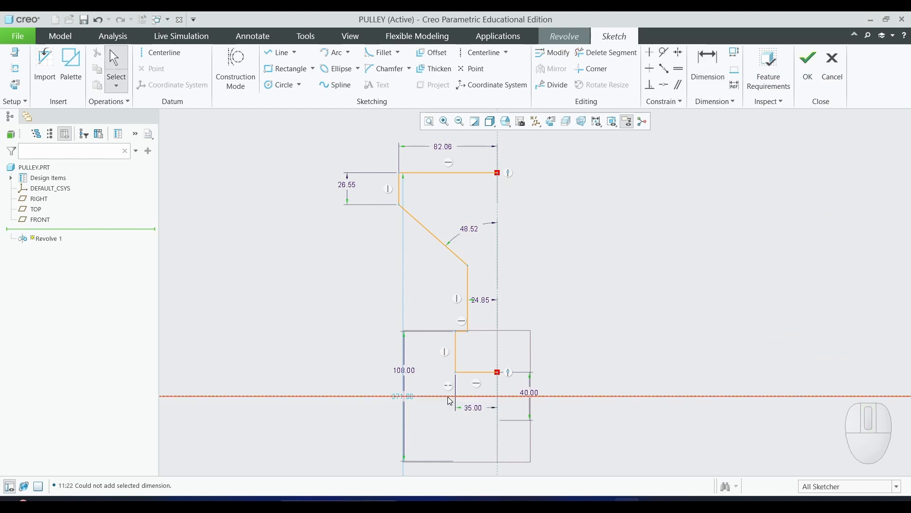
# - Dimension the profile's overall height, then open its main dimensions for modification with regeneration turned off
pyautogui.moveTo(401, 401); pyautogui.dragTo(244, 319)
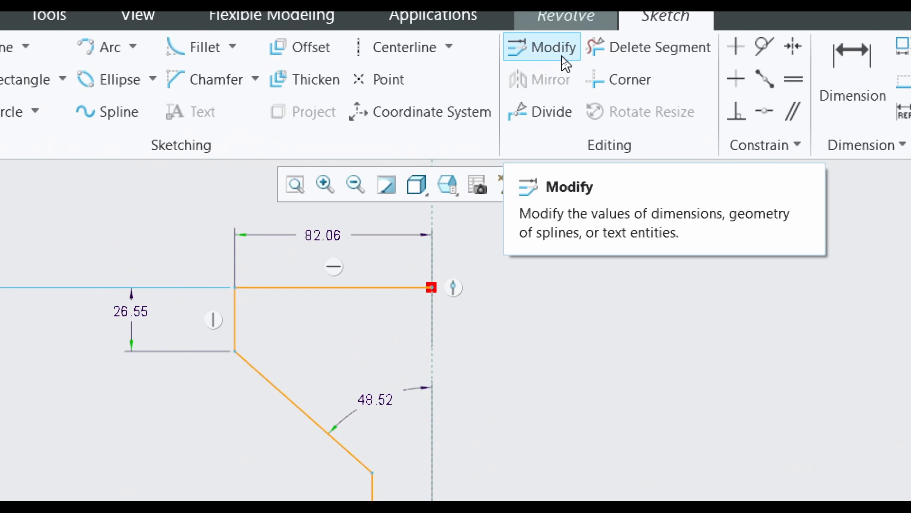
pyautogui.click(544, 52)
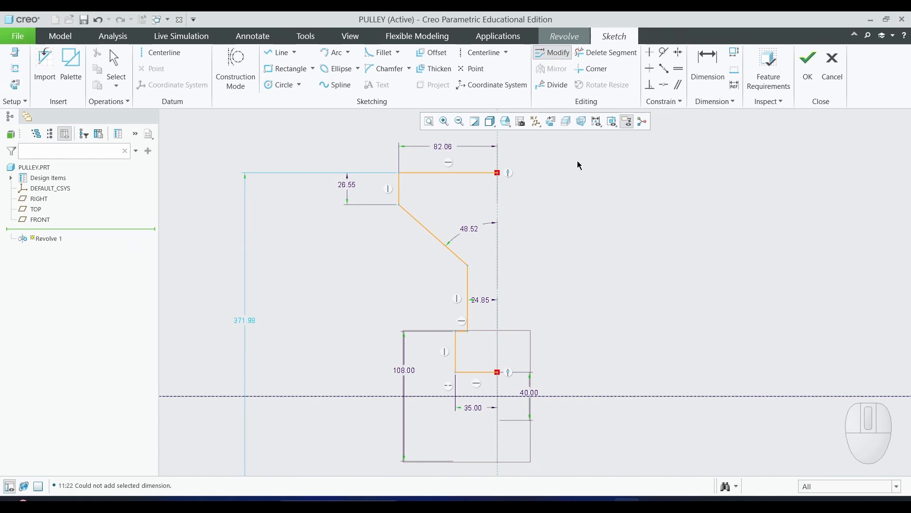
pyautogui.click(447, 146)
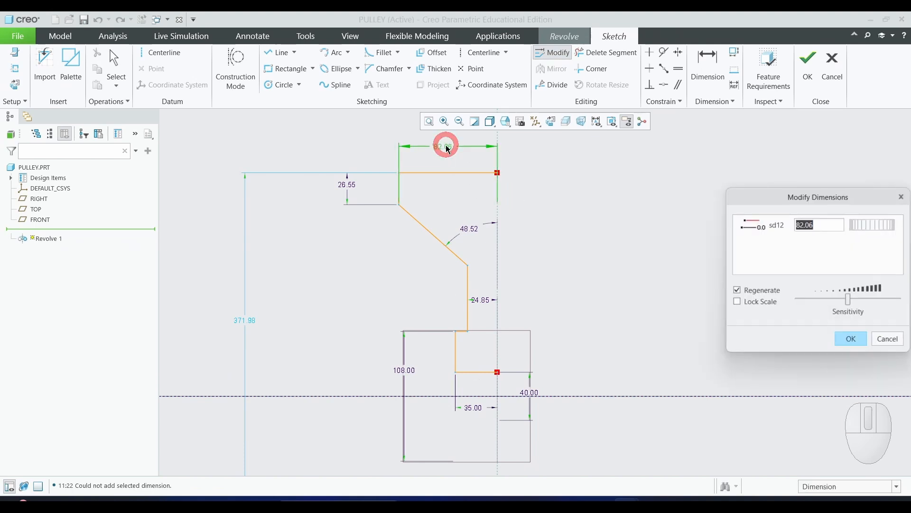
pyautogui.click(347, 185)
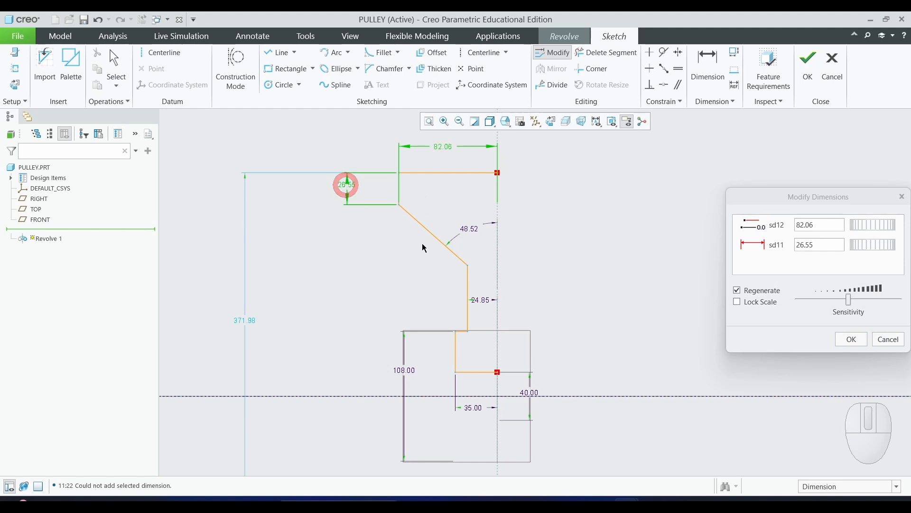
pyautogui.click(471, 231)
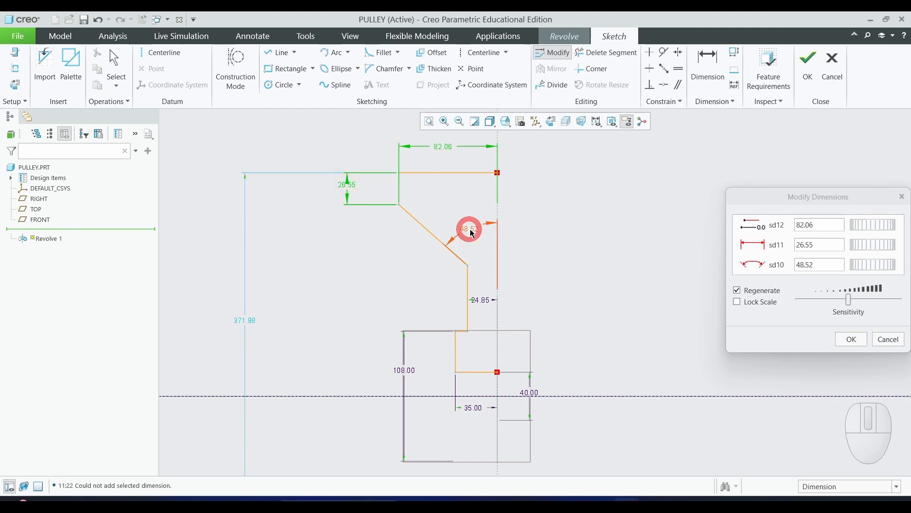
pyautogui.click(482, 300)
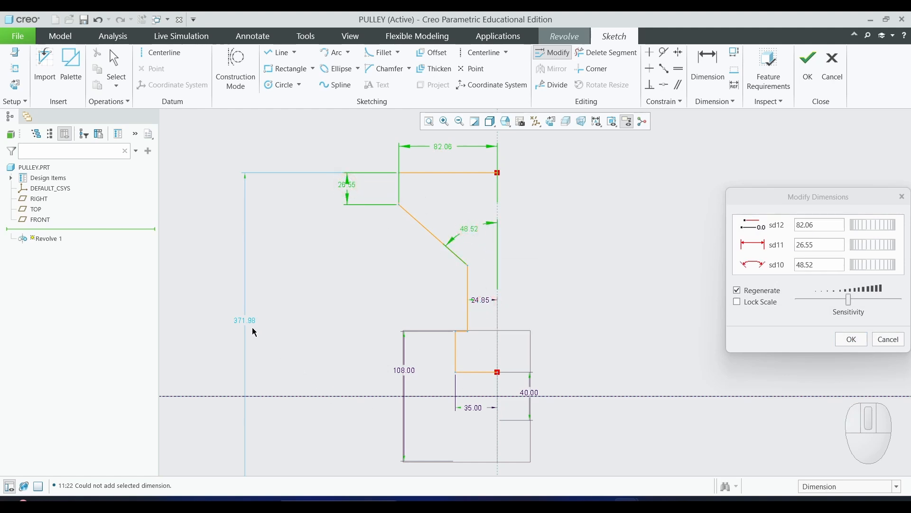
pyautogui.click(484, 300)
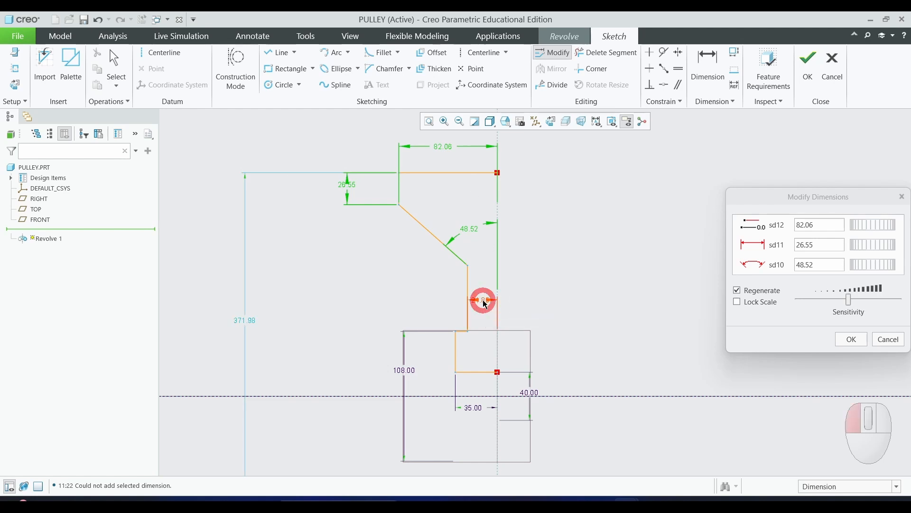
pyautogui.click(246, 320)
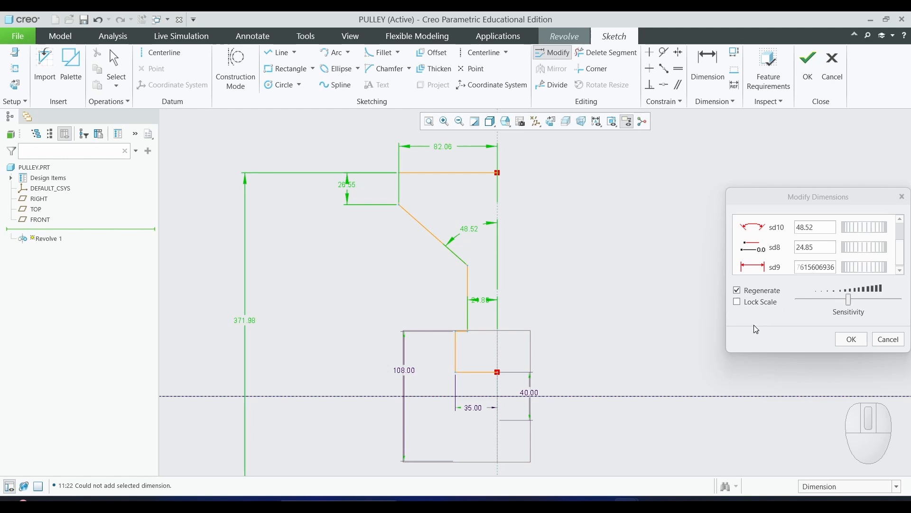
pyautogui.moveTo(783, 203); pyautogui.dragTo(647, 174)
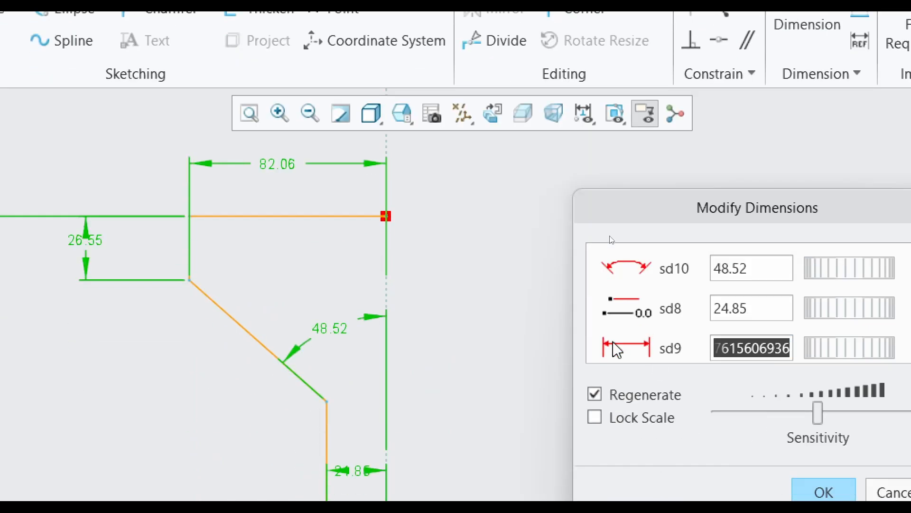
pyautogui.click(594, 397)
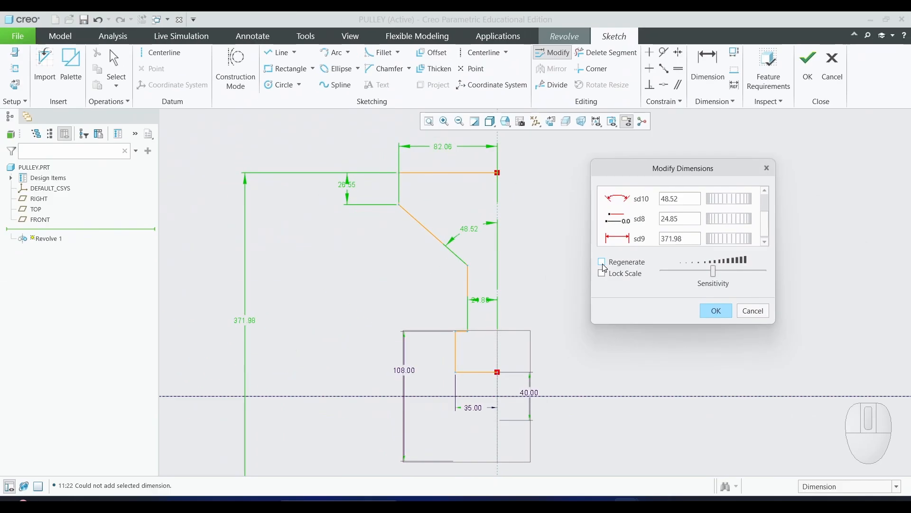
# - Set the slanted line's angle dimension to 65
pyautogui.click(689, 201)
pyautogui.doubleClick(691, 199)
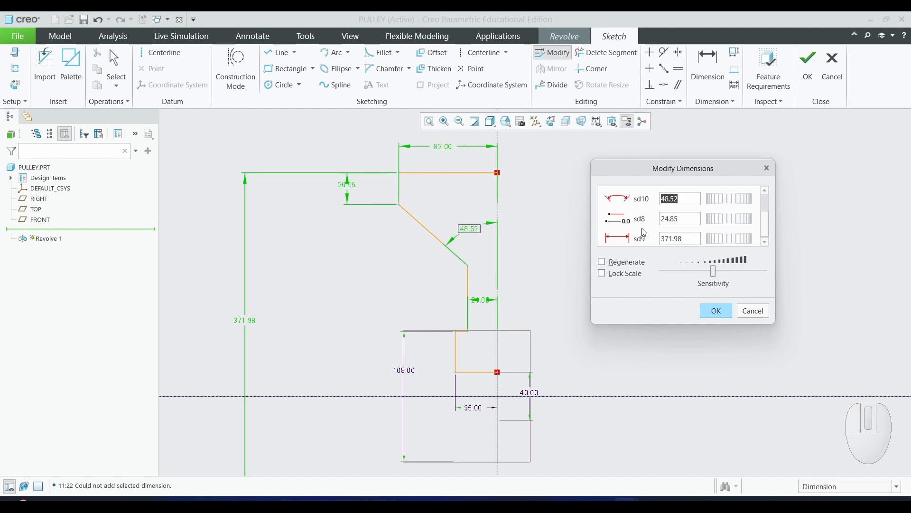
pyautogui.write('65')
pyautogui.press('Return')
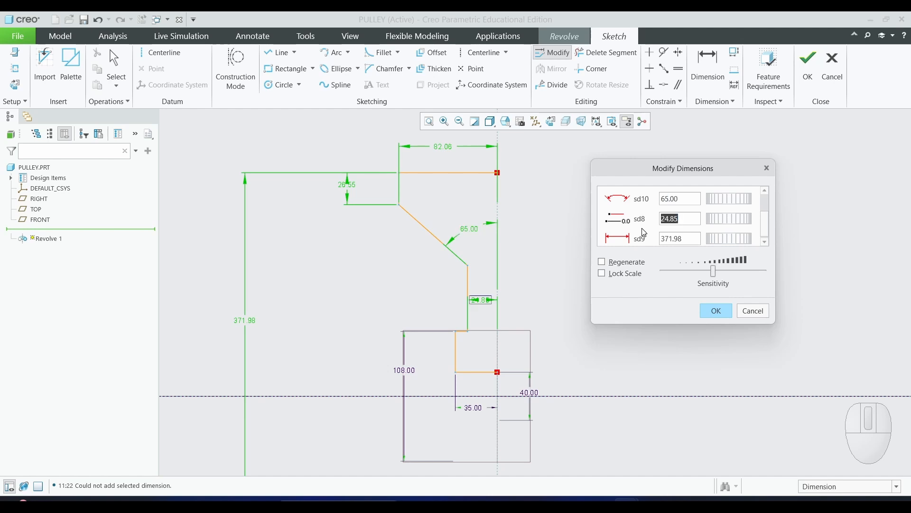
# - Check the lab manual drawing and set the neck's horizontal offset from the axis to 53/2
pyautogui.hotkey('alt', 'Tab')
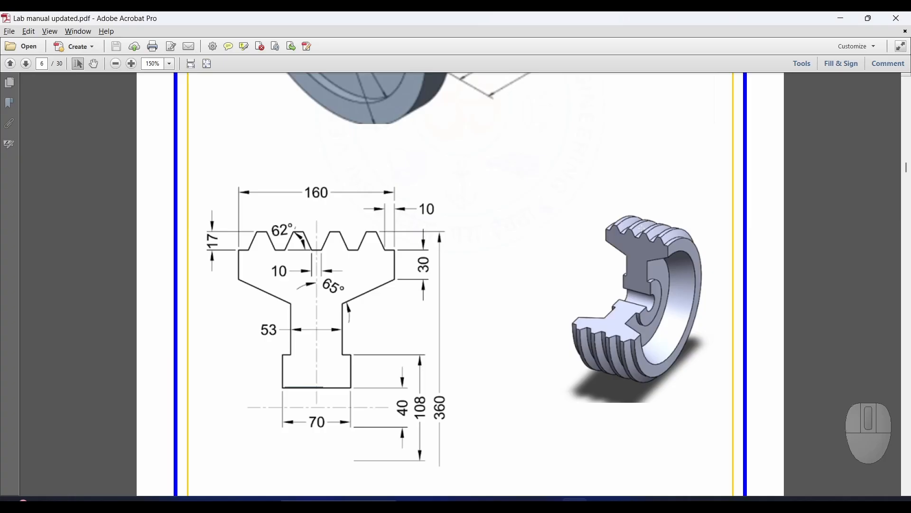
pyautogui.hotkey('alt', 'Tab')
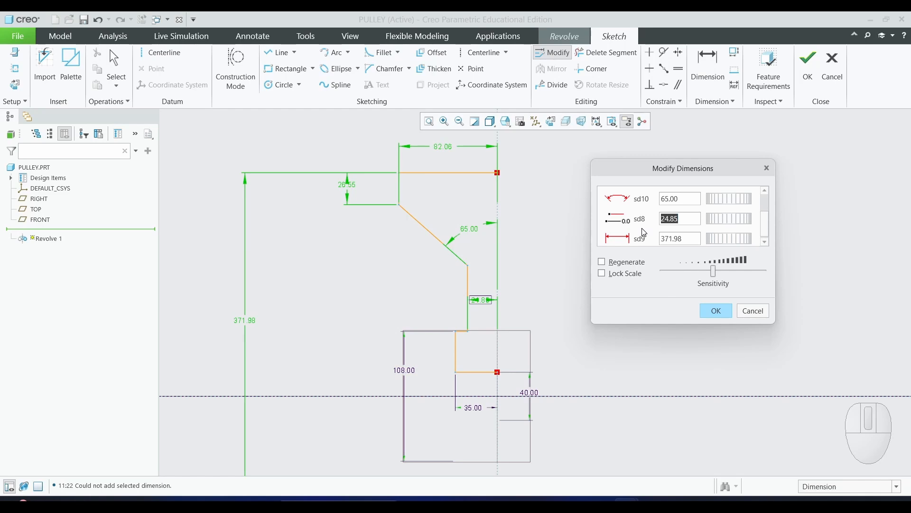
pyautogui.write('53/2')
pyautogui.press('Return')
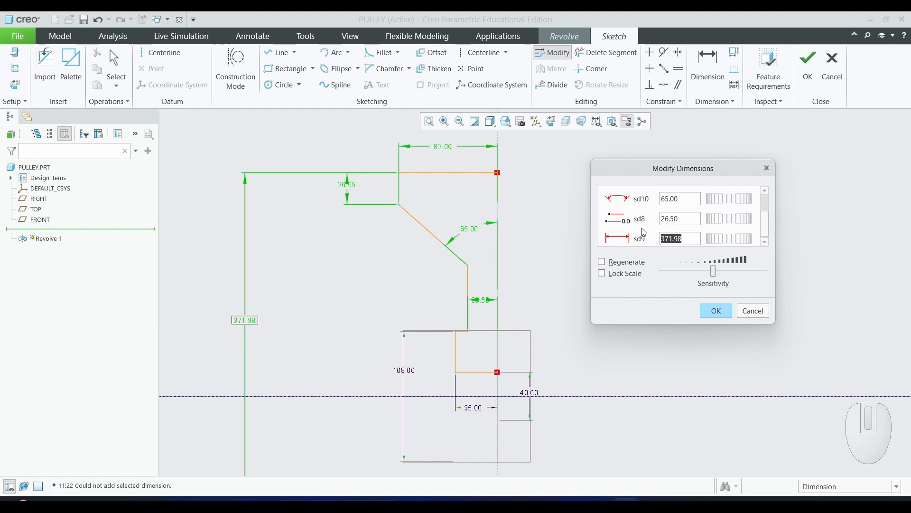
# - Set the overall height dimension to 360-2*17
pyautogui.write('360-2*17')
pyautogui.press('Return')
pyautogui.write('360-2*17')
pyautogui.press('Return')
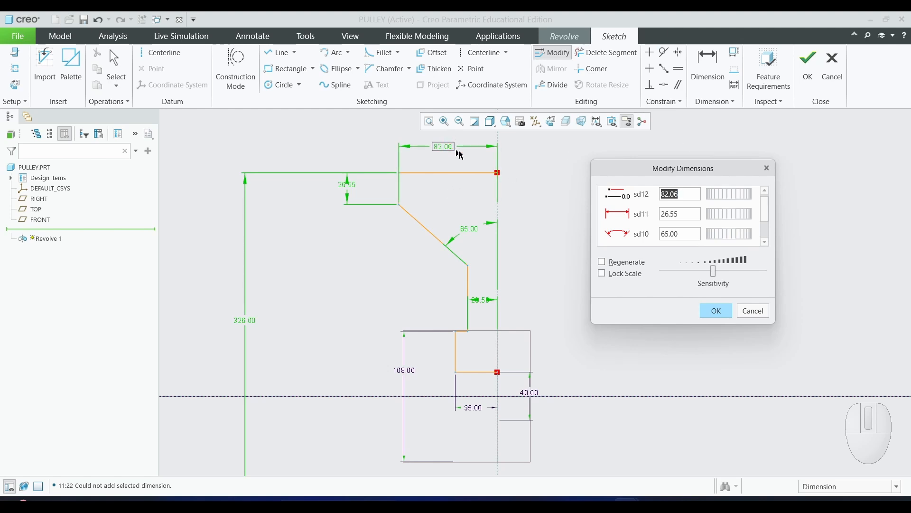
# - Check the drawing again, set the top width to 80 and the step height to 30, and apply the modifications
pyautogui.hotkey('alt', 'Tab')
pyautogui.hotkey('alt', 'Tab')
pyautogui.click(669, 216)
pyautogui.write('30')
pyautogui.press('Return')
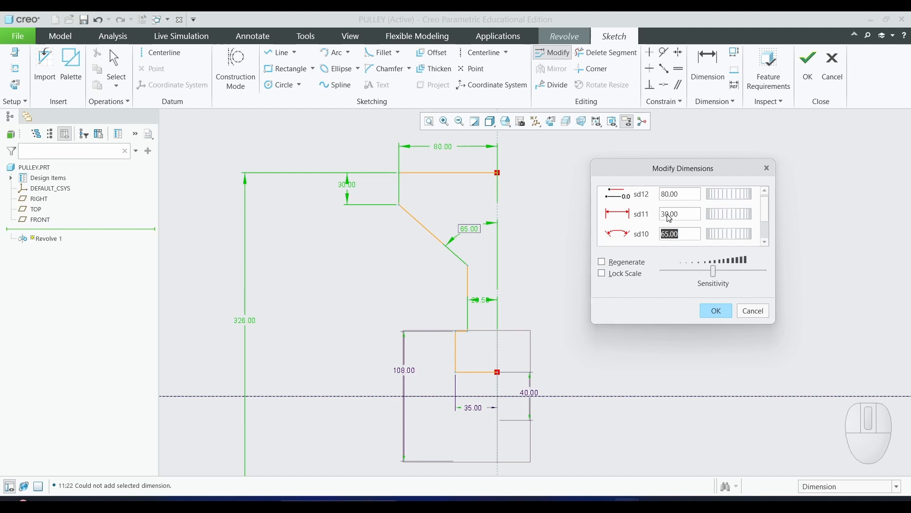
pyautogui.click(725, 311)
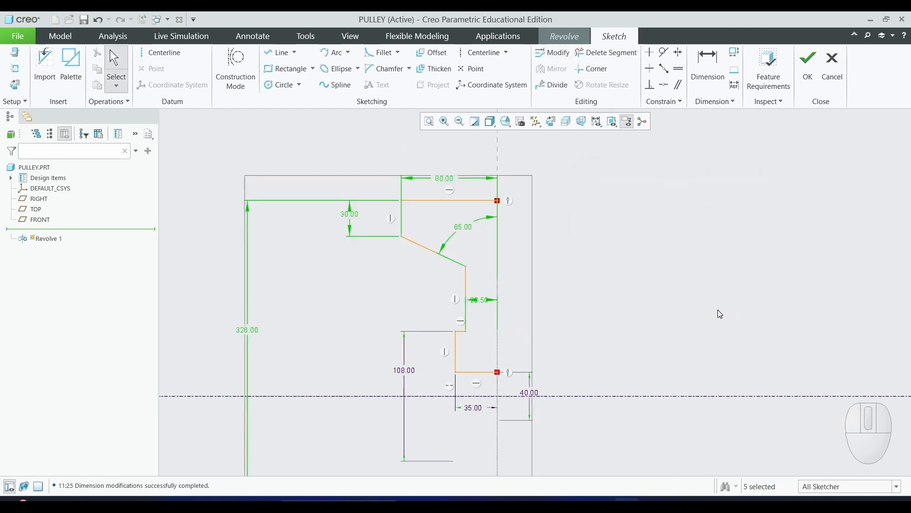
pyautogui.click(717, 310)
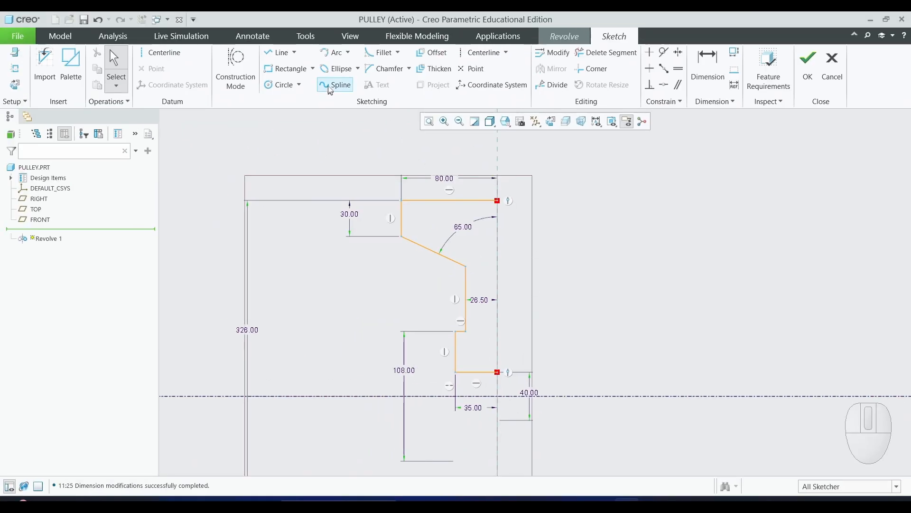
# - Draw a vertical line closing the profile along its right edge from the top corner to the lower corner
pyautogui.click(294, 52)
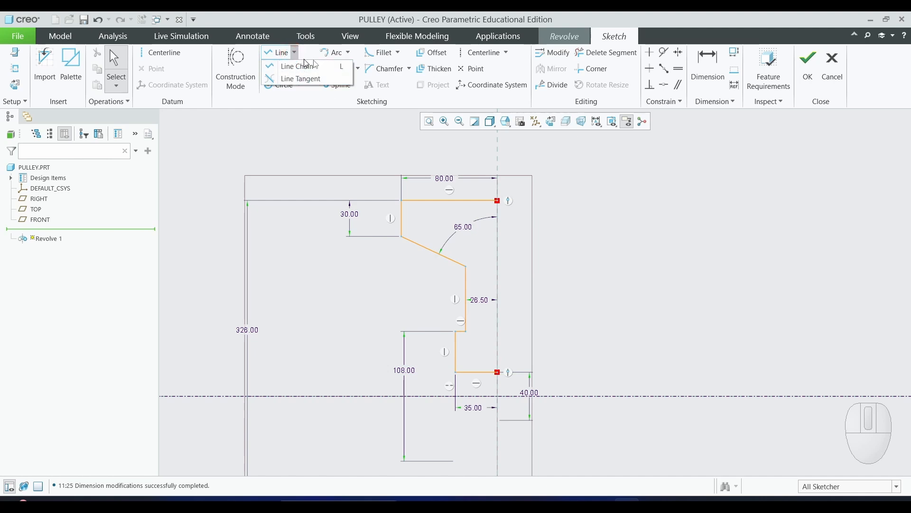
pyautogui.click(279, 53)
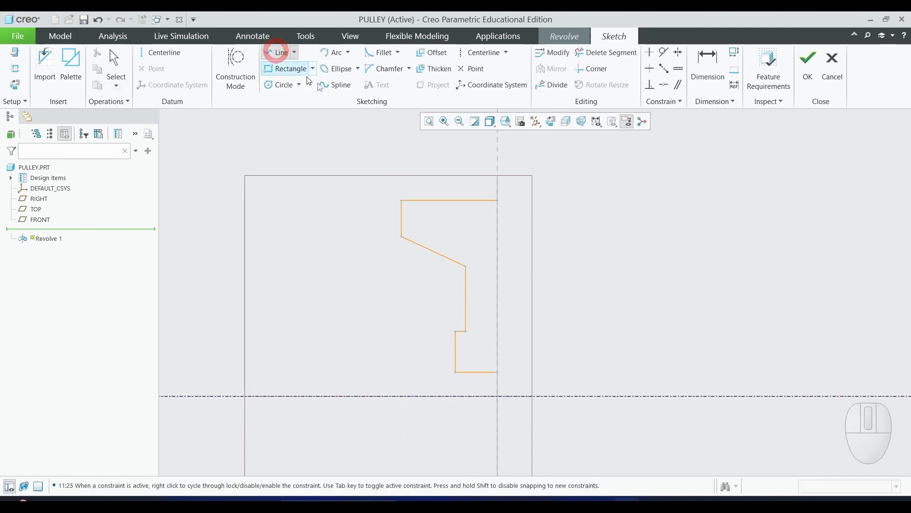
pyautogui.click(499, 203)
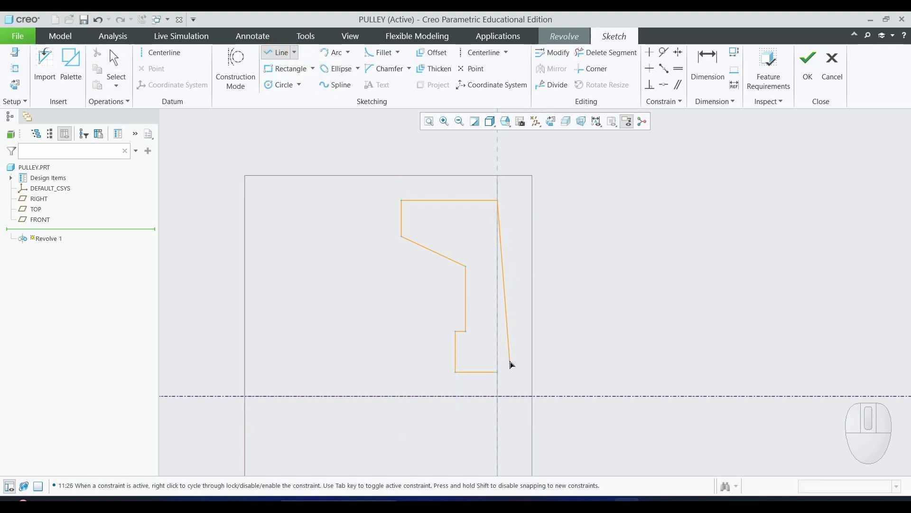
pyautogui.click(497, 372)
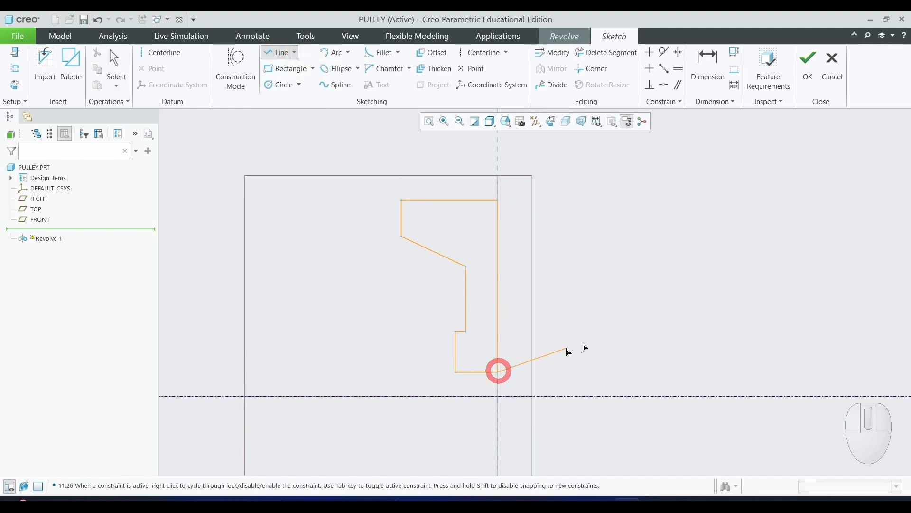
pyautogui.middleClick(696, 304)
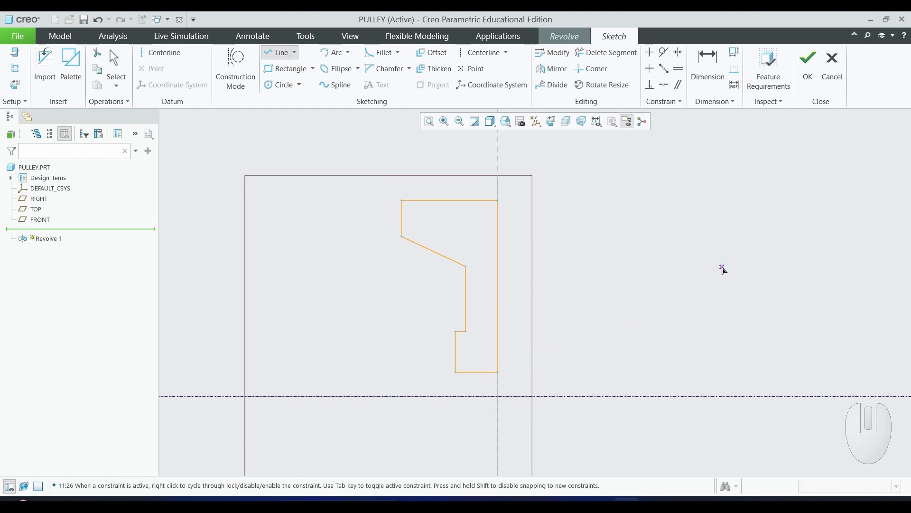
# - Finish the sketch and complete the 360° revolve of the pulley body
pyautogui.click(802, 74)
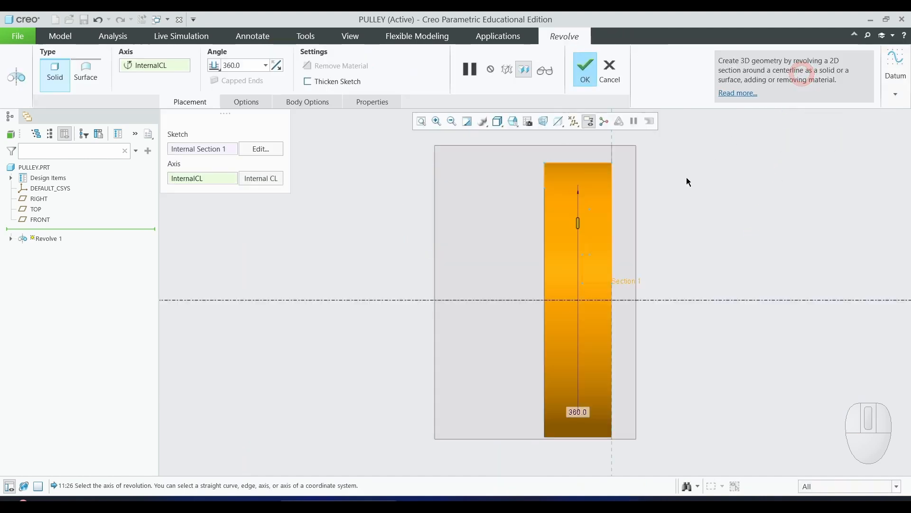
pyautogui.moveTo(363, 280)
pyautogui.mouseDown(button='middle')
pyautogui.moveTo(387, 293)
pyautogui.moveTo(376, 306)
pyautogui.moveTo(362, 234)
pyautogui.mouseUp(button='middle')
pyautogui.scroll(2, 359, 250)
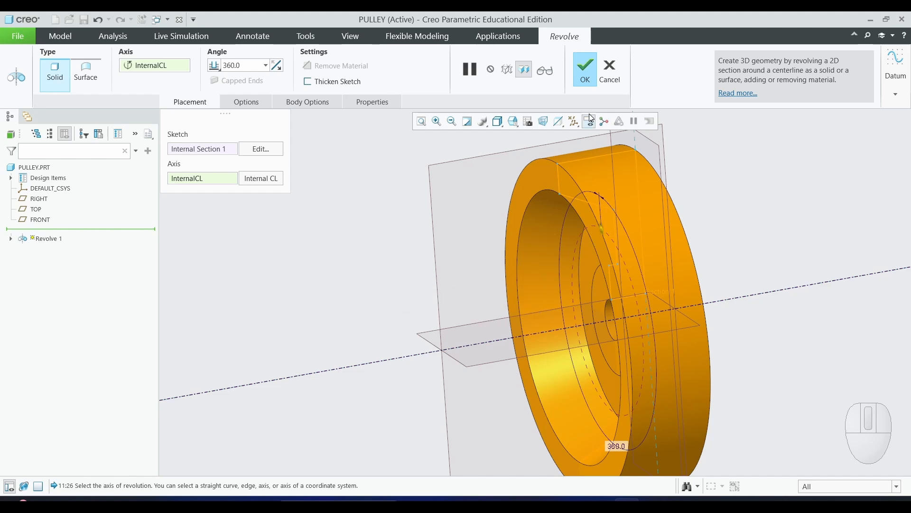
pyautogui.click(591, 76)
pyautogui.click(256, 338)
pyautogui.scroll(3, 286, 313)
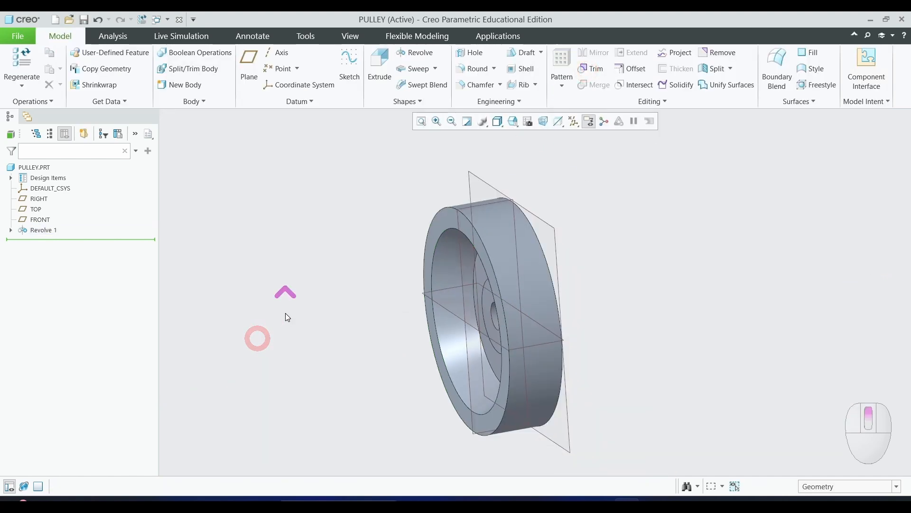
pyautogui.moveTo(619, 312); pyautogui.dragTo(647, 297, button='middle')
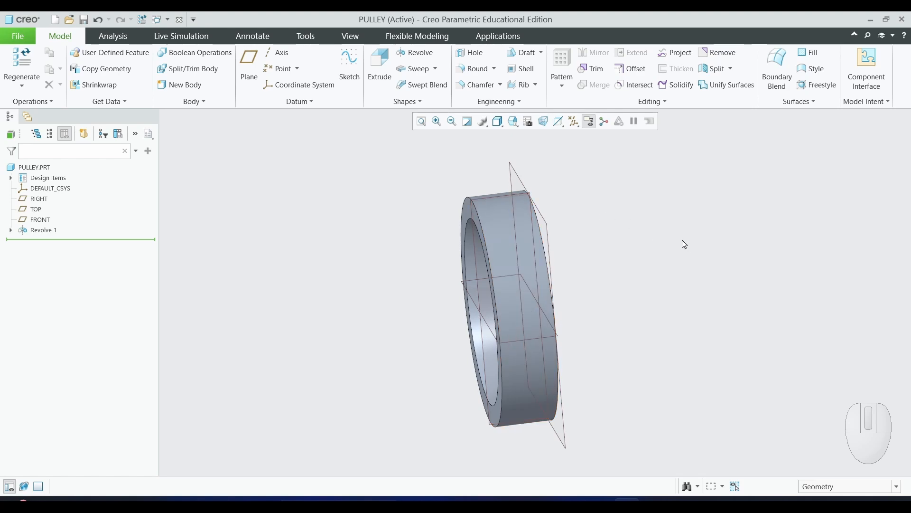
# - Start a second Revolve sketched on the FRONT plane and draw a horizontal centerline along the pulley axis
pyautogui.click(418, 58)
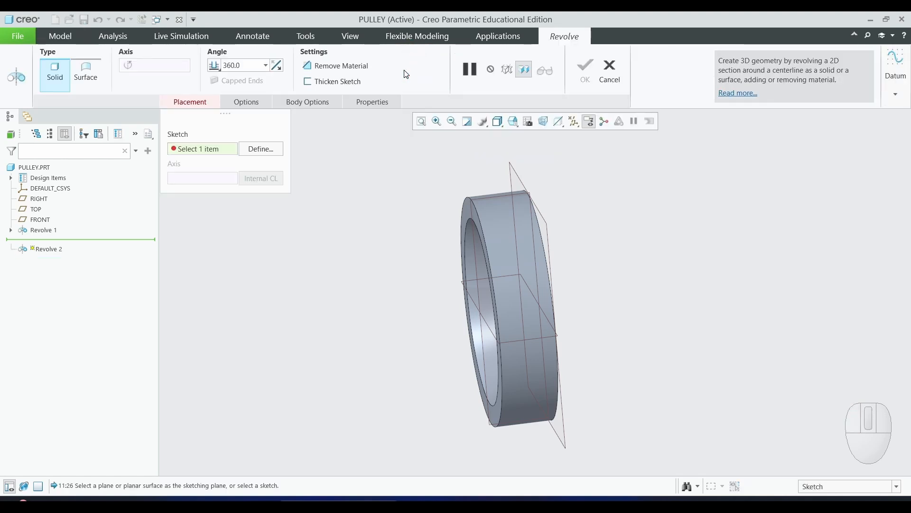
pyautogui.click(40, 222)
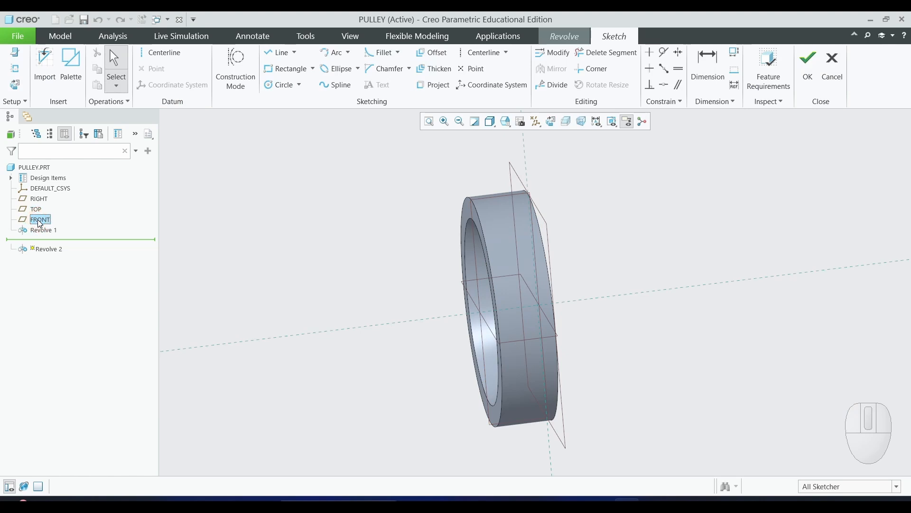
pyautogui.click(13, 86)
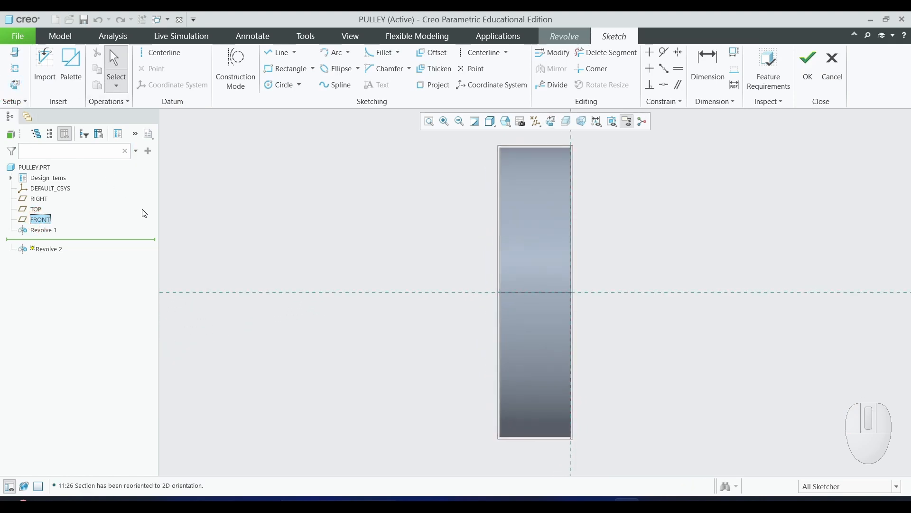
pyautogui.click(163, 56)
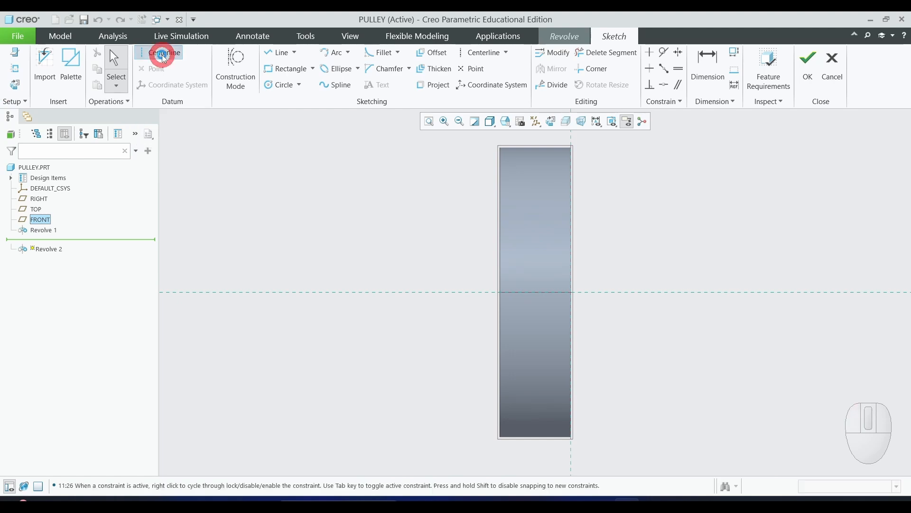
pyautogui.click(284, 293)
pyautogui.click(821, 292)
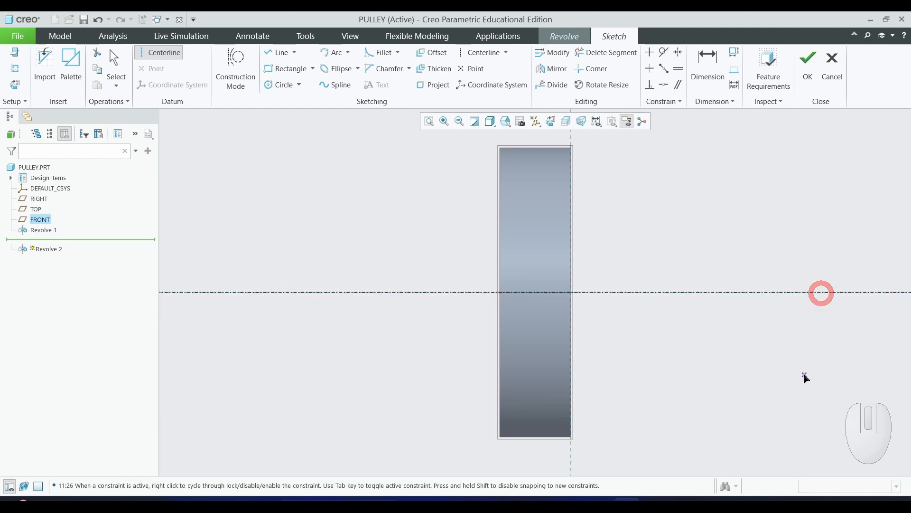
pyautogui.middleClick(804, 380)
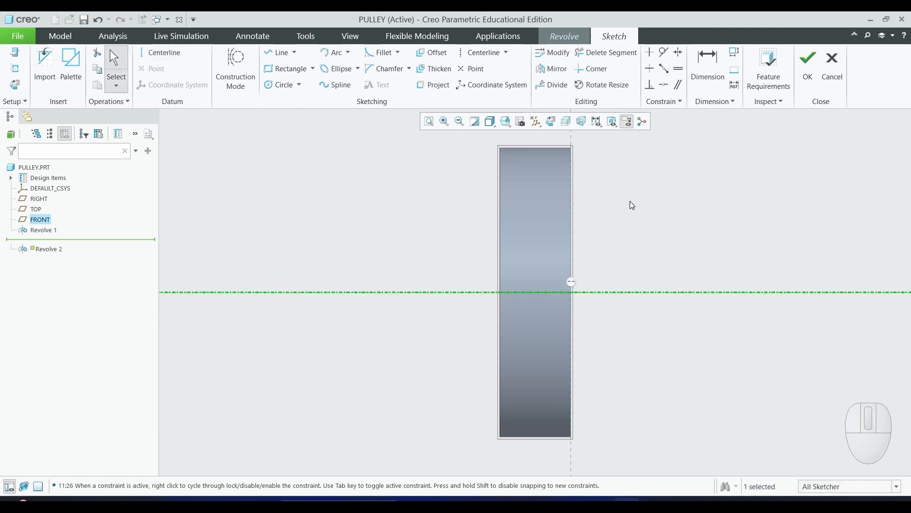
# - Switch the display style to Hidden Line and zoom in on the upper part of the profile
pyautogui.click(491, 123)
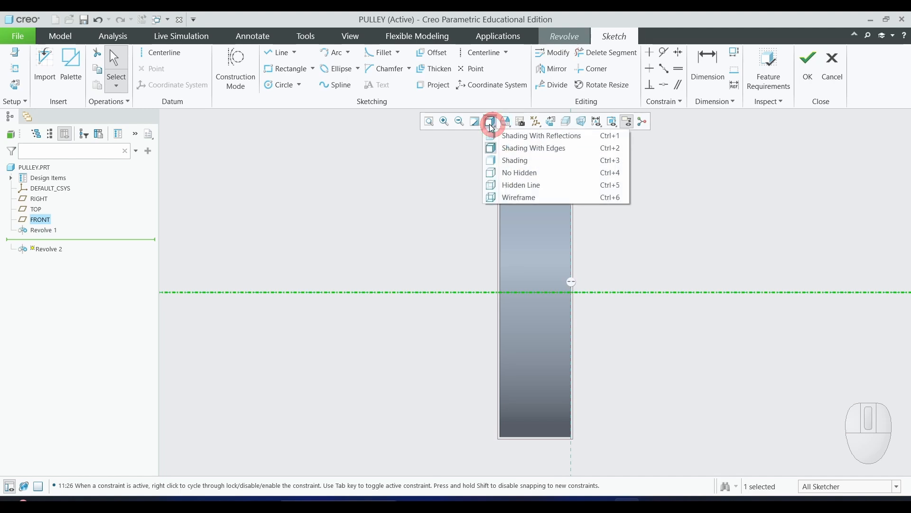
pyautogui.click(501, 187)
pyautogui.scroll(1, 662, 297)
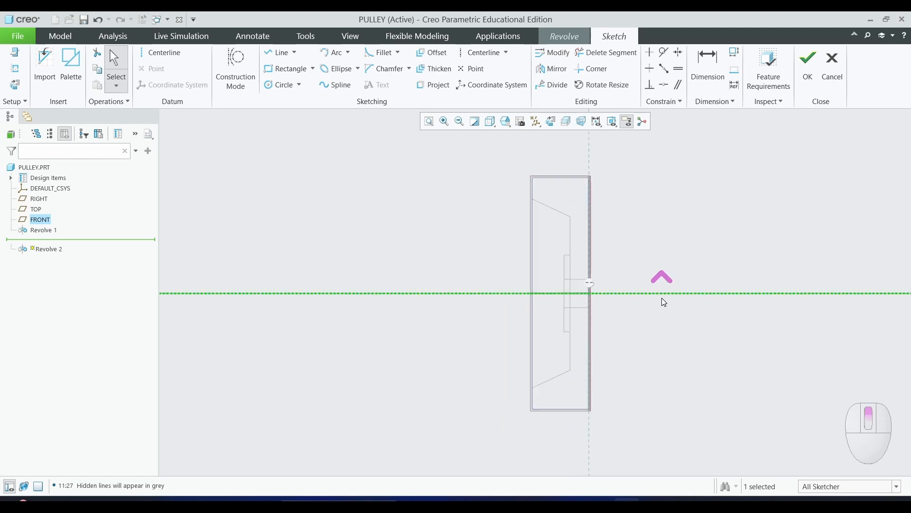
pyautogui.scroll(-2, 624, 161)
pyautogui.scroll(-1, 619, 167)
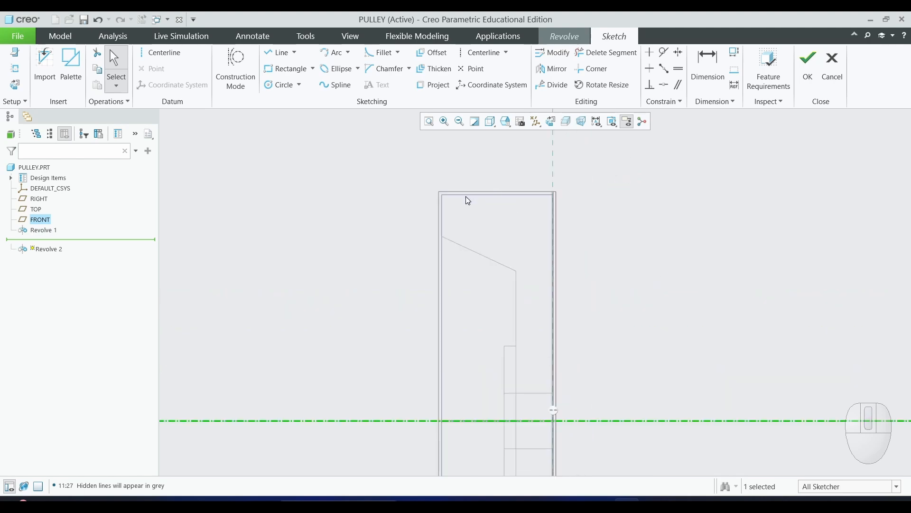
# - Add the pulley body's top edge as an extra sketch reference
pyautogui.scroll(-2, 460, 196)
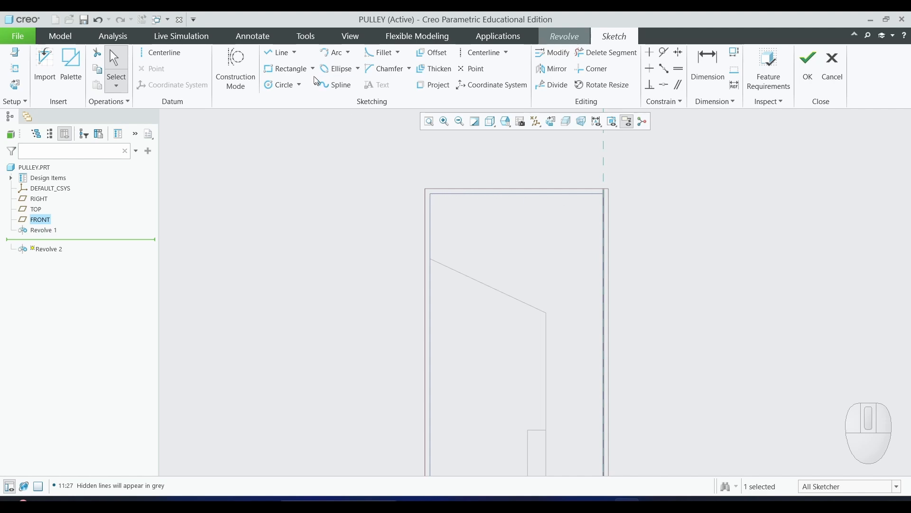
pyautogui.click(275, 56)
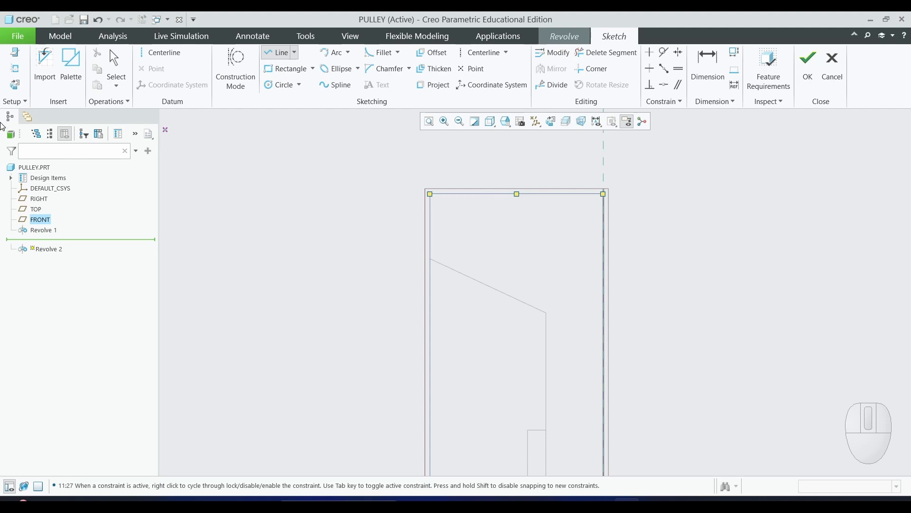
pyautogui.click(16, 71)
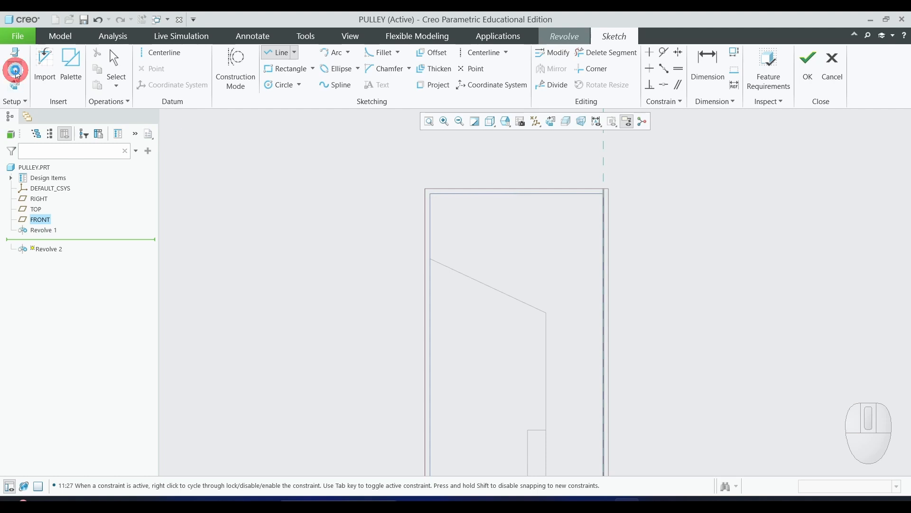
pyautogui.click(493, 194)
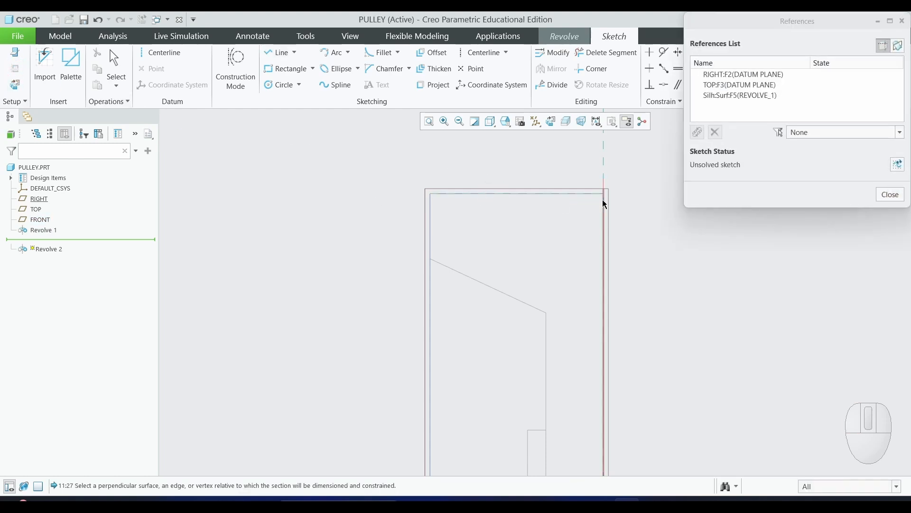
pyautogui.click(887, 194)
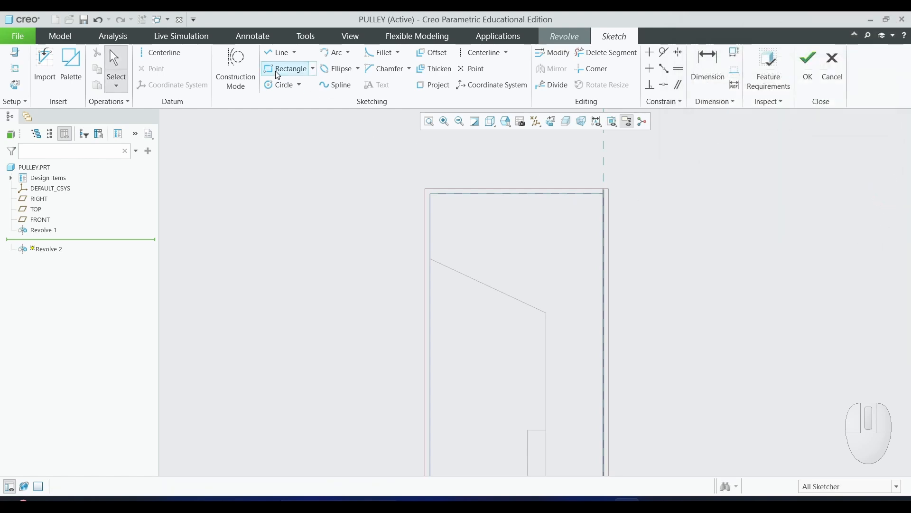
# - Sketch a closed trapezoidal groove profile standing on the body's top edge, about 11 wide at the top and 22 tall
pyautogui.click(277, 53)
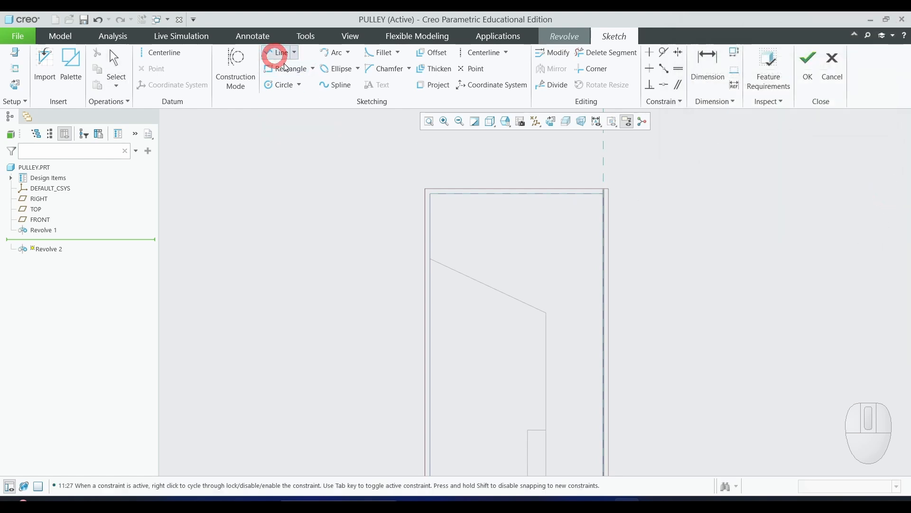
pyautogui.click(456, 194)
pyautogui.click(470, 147)
pyautogui.click(493, 147)
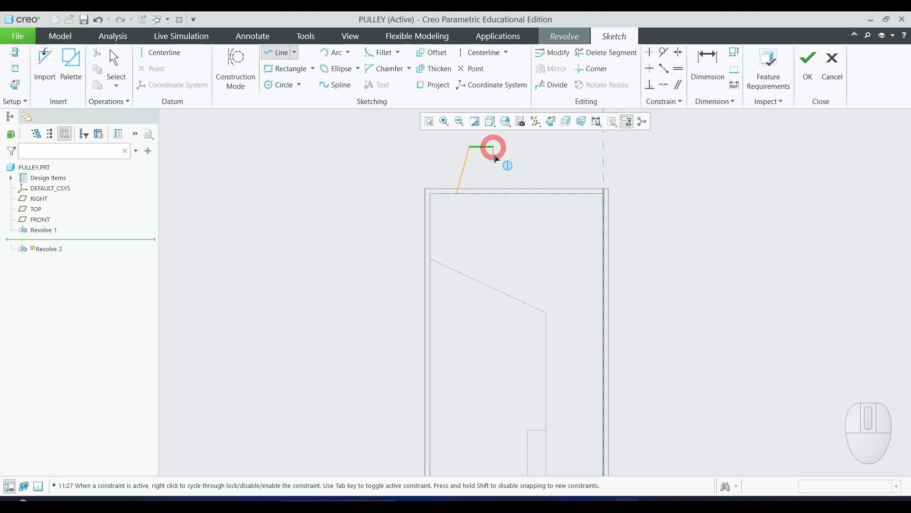
pyautogui.click(507, 194)
pyautogui.click(458, 193)
pyautogui.middleClick(689, 197)
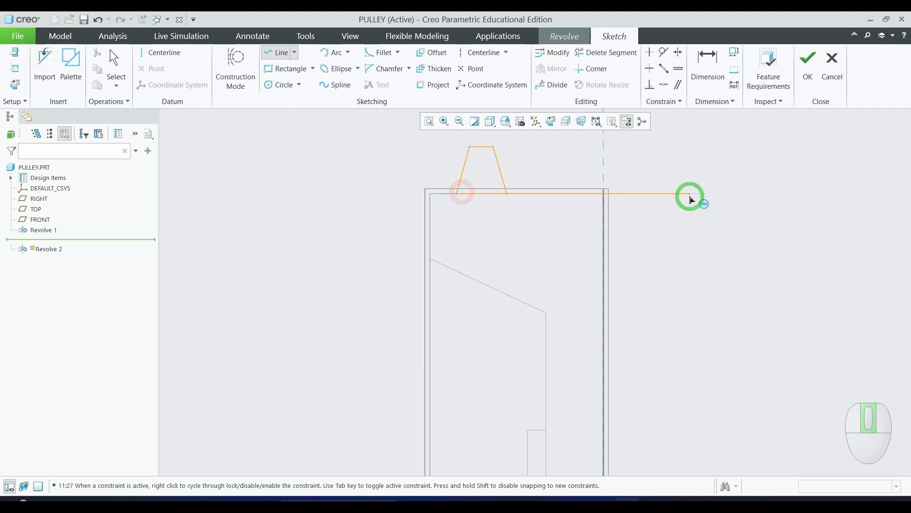
pyautogui.middleClick(690, 197)
# - Check the groove sizes in the lab manual drawing, then dimension both side angles of the groove against its base line
pyautogui.scroll(1, 691, 244)
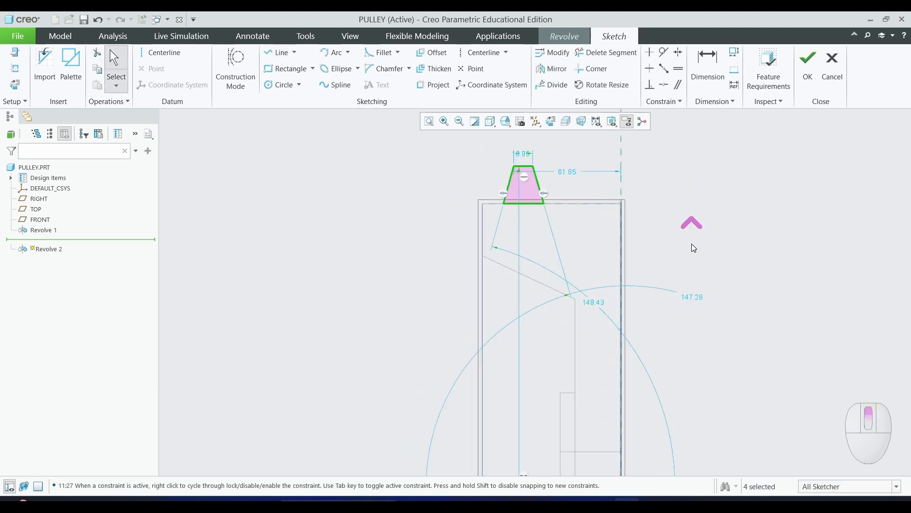
pyautogui.scroll(-2, 620, 127)
pyautogui.scroll(-2, 535, 158)
pyautogui.click(794, 240)
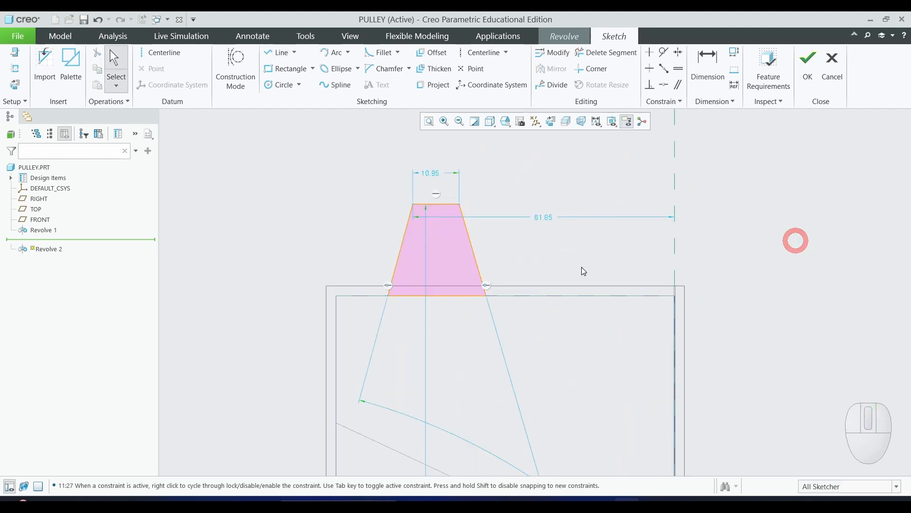
pyautogui.click(771, 258)
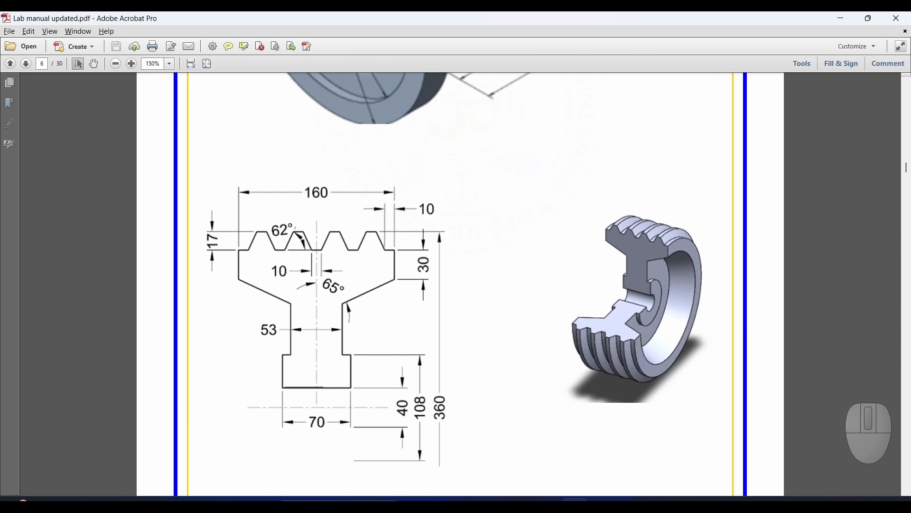
pyautogui.hotkey('alt', 'Tab')
pyautogui.click(707, 66)
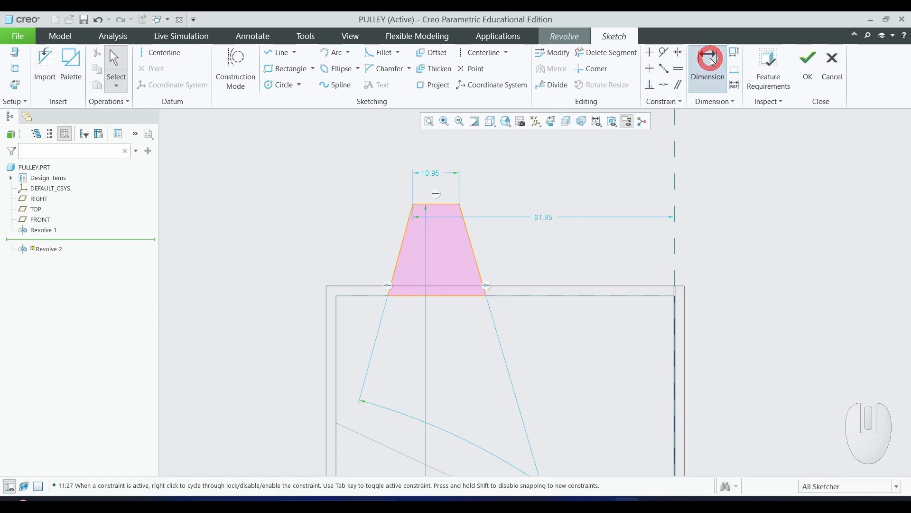
pyautogui.click(401, 257)
pyautogui.click(409, 295)
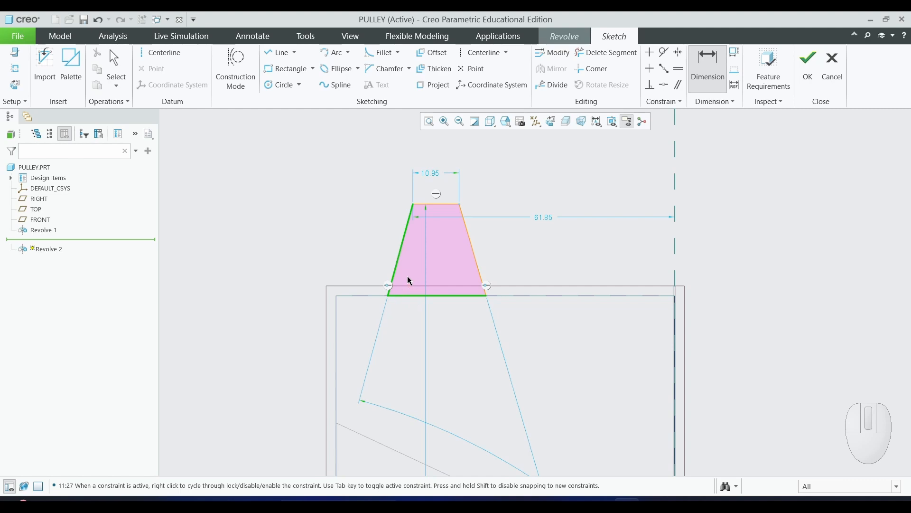
pyautogui.middleClick(407, 277)
pyautogui.click(546, 242)
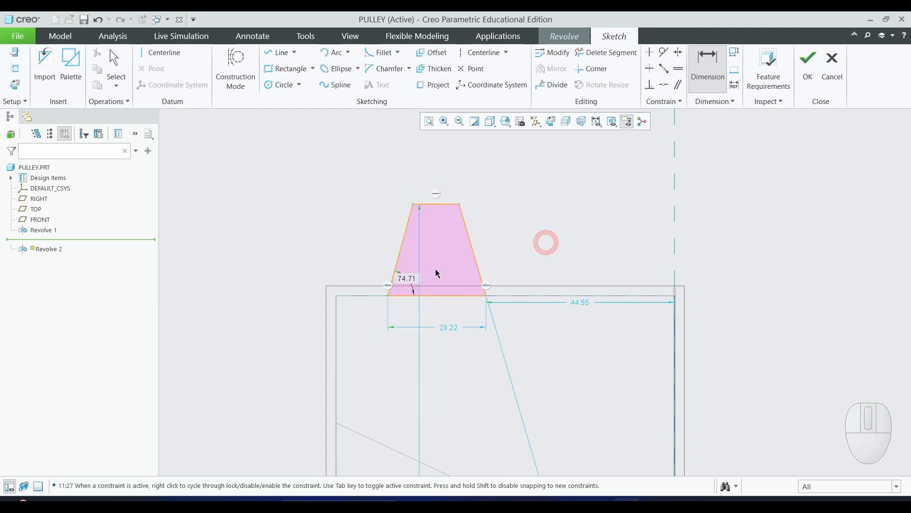
pyautogui.click(456, 296)
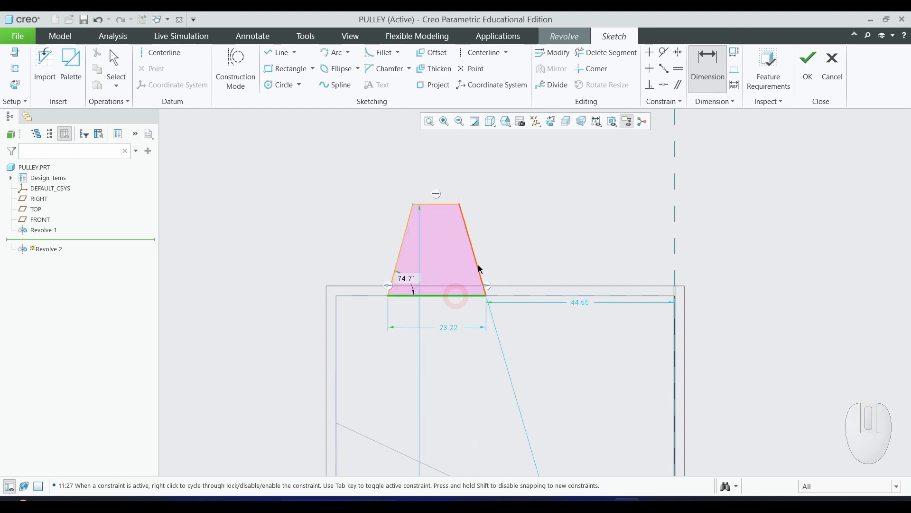
pyautogui.click(477, 264)
pyautogui.middleClick(461, 275)
pyautogui.click(585, 250)
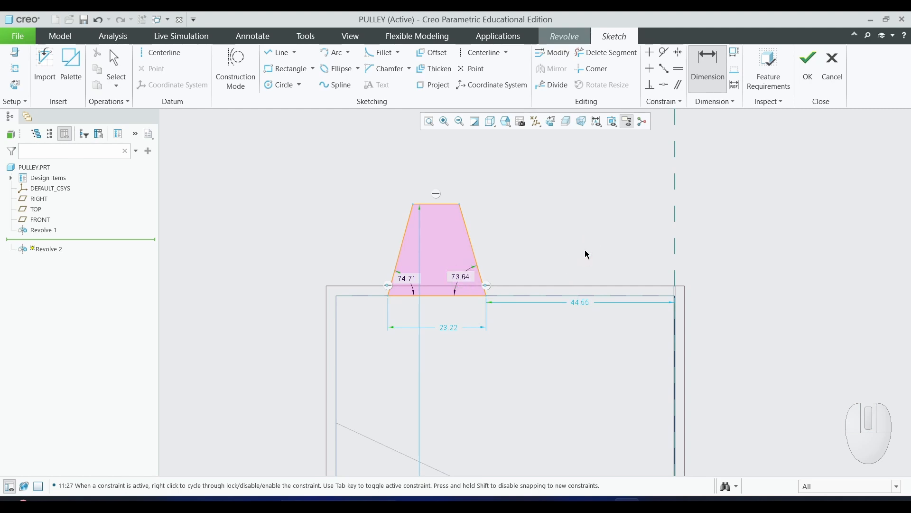
# - Dimension the groove's height above the body's top edge and set it to 17
pyautogui.click(435, 205)
pyautogui.click(443, 295)
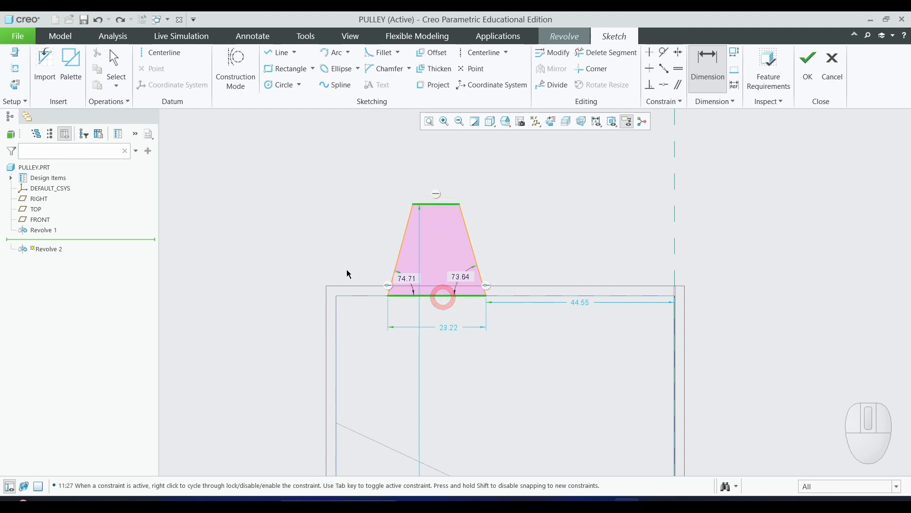
pyautogui.middleClick(343, 261)
pyautogui.click(584, 227)
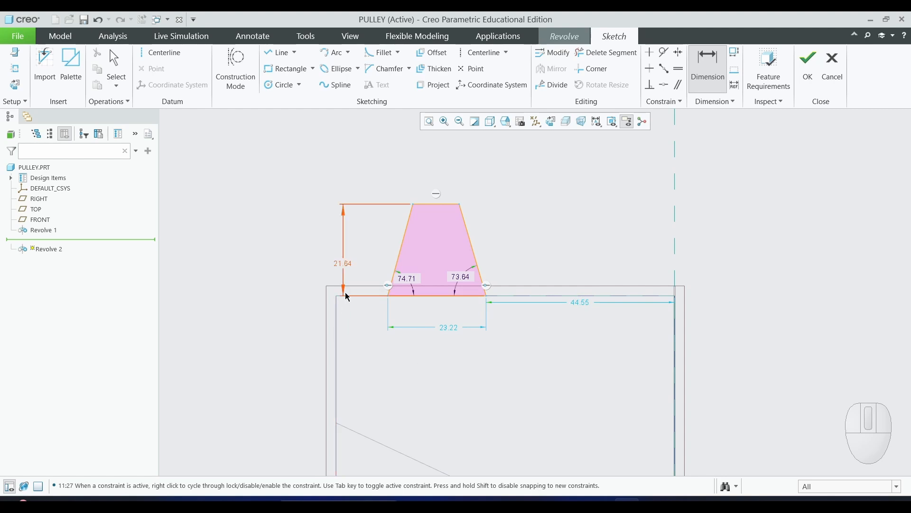
pyautogui.doubleClick(343, 262)
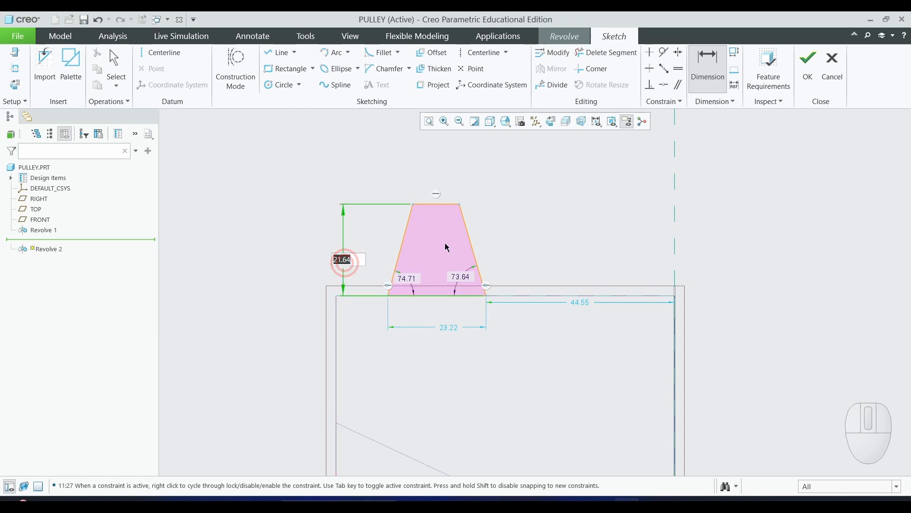
pyautogui.write('17')
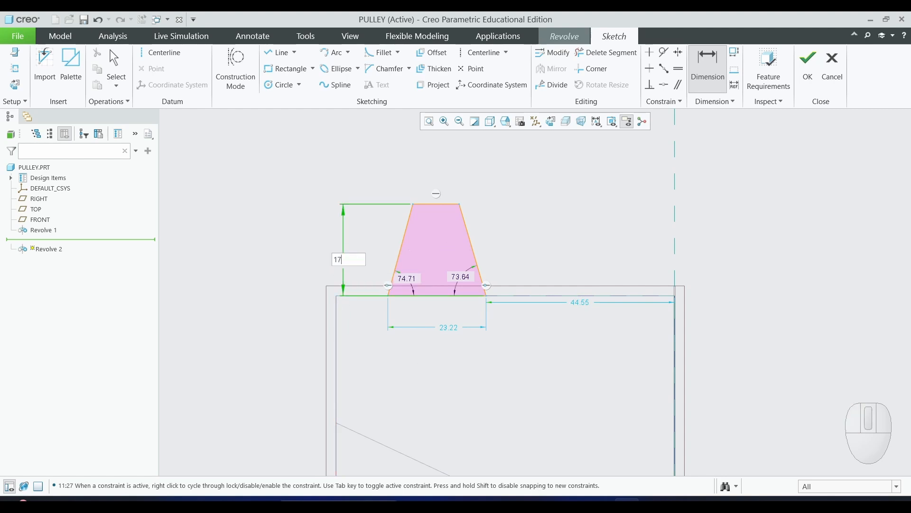
pyautogui.press('Return')
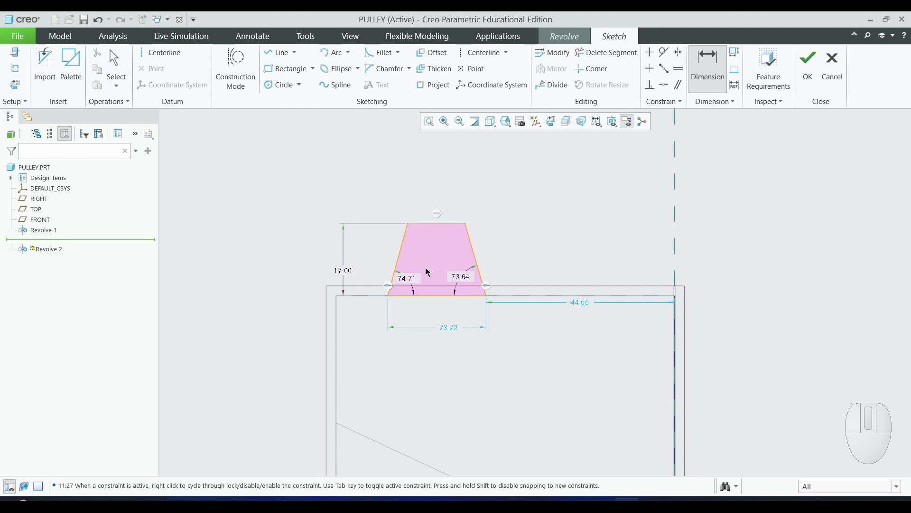
# - Set both side angles of the groove to 62°
pyautogui.doubleClick(418, 286)
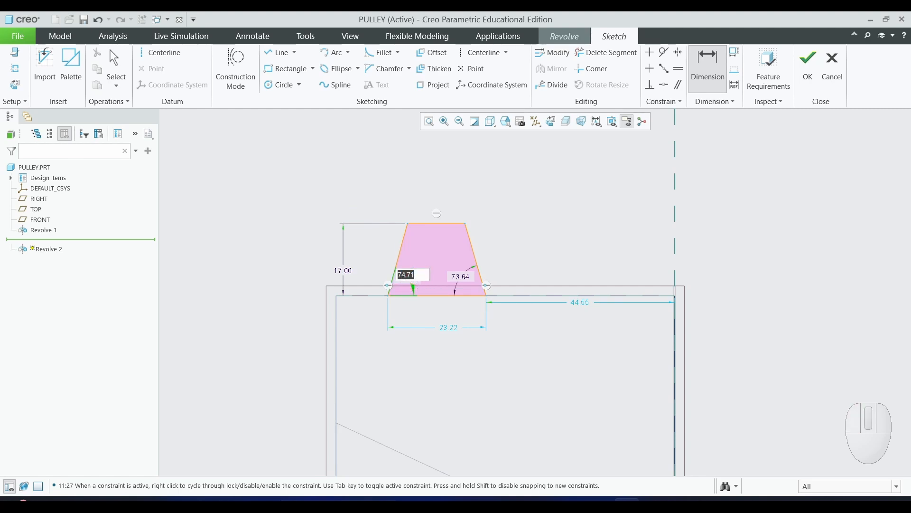
pyautogui.write('62')
pyautogui.press('Return')
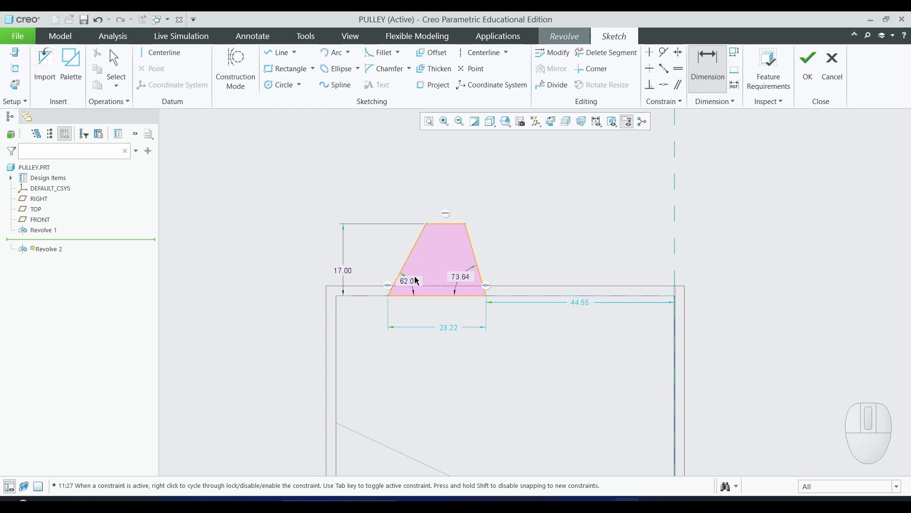
pyautogui.doubleClick(460, 276)
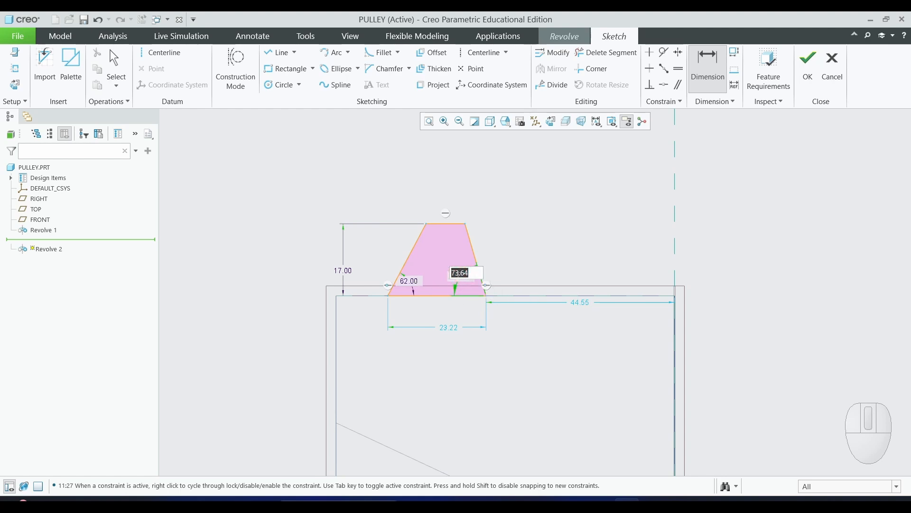
pyautogui.write('62')
pyautogui.press('Return')
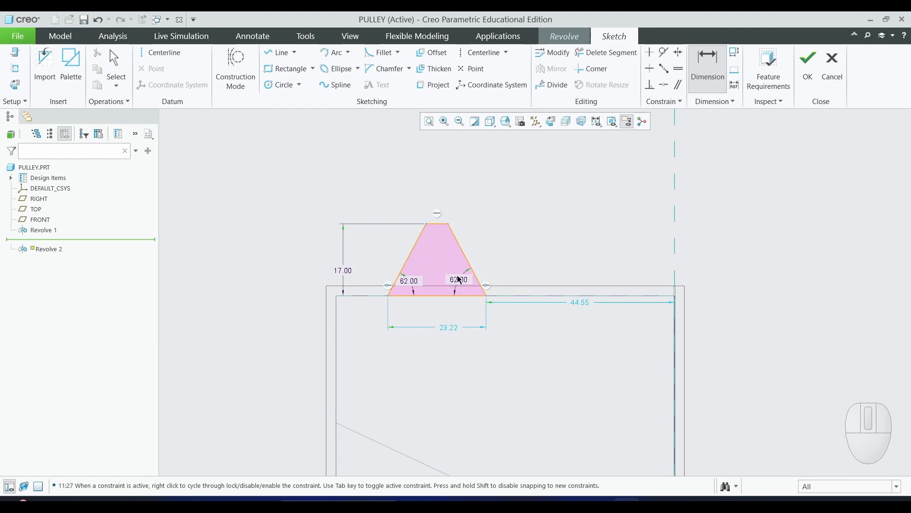
# - Dimension the groove's top width as 10
pyautogui.click(435, 226)
pyautogui.middleClick(435, 193)
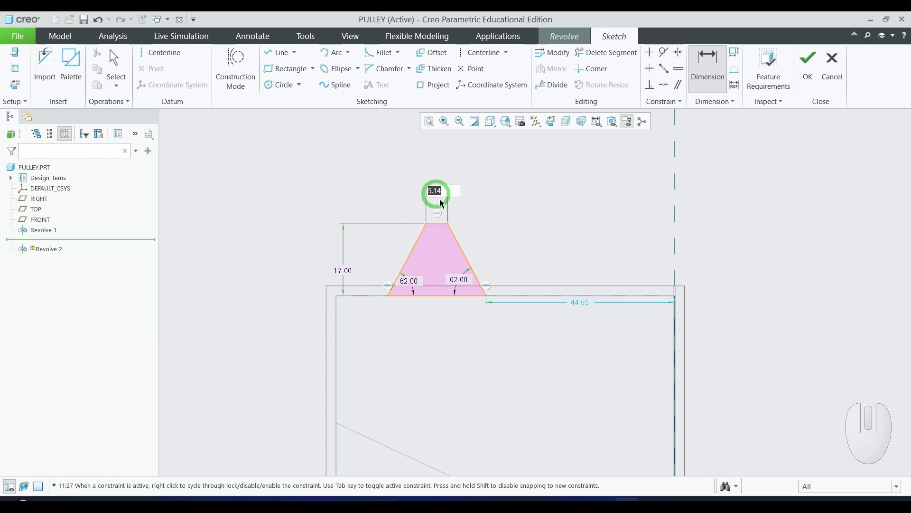
pyautogui.write('10')
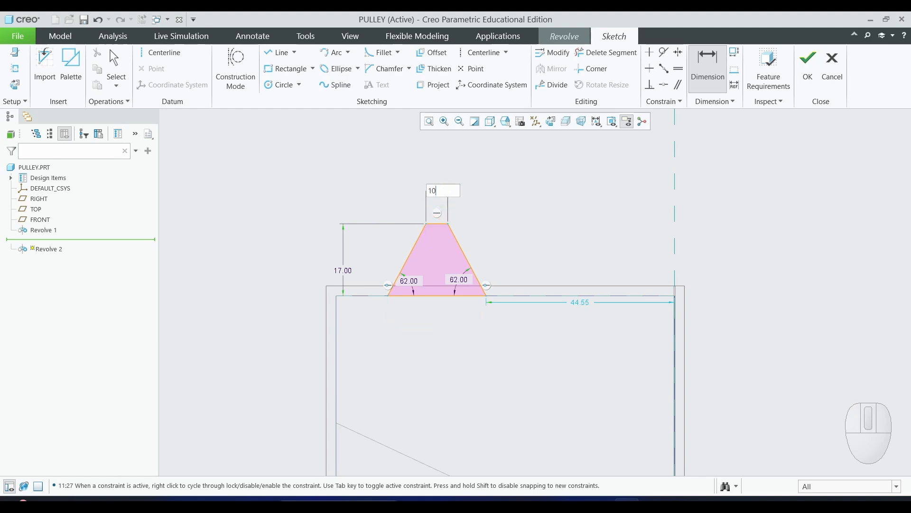
pyautogui.press('Return')
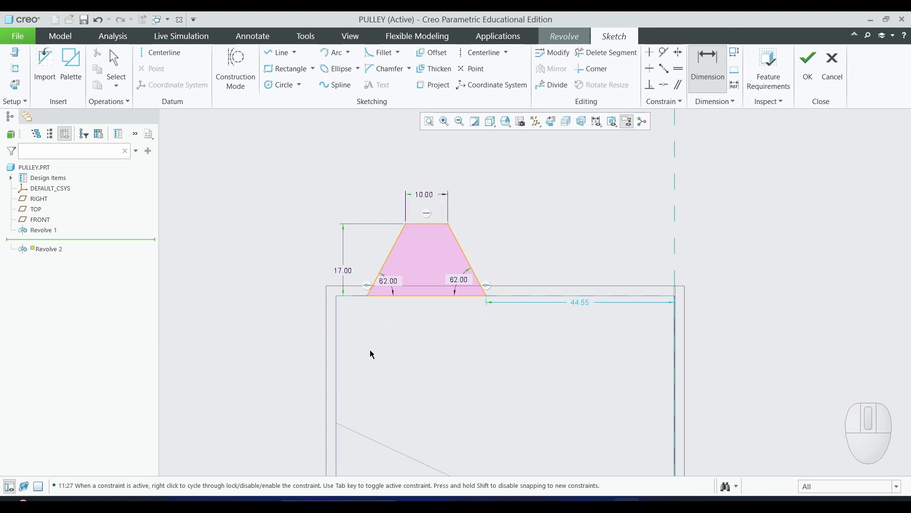
# - Dimension the groove's lower left corner 10 from the body's left edge
pyautogui.click(368, 297)
pyautogui.click(335, 318)
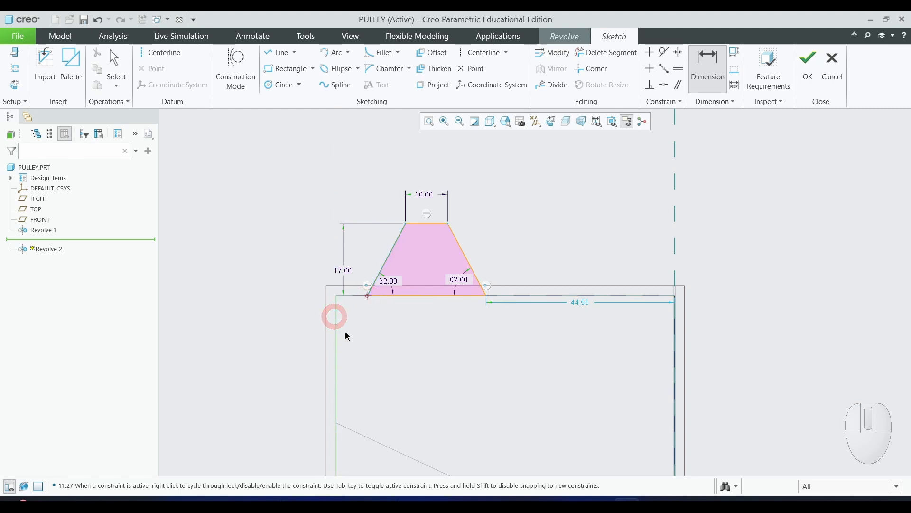
pyautogui.middleClick(345, 334)
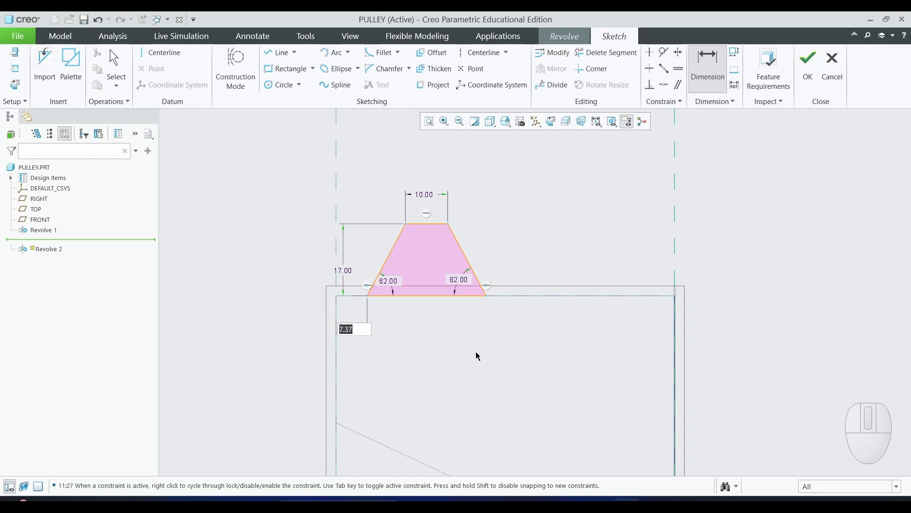
pyautogui.press('BackSpace')
pyautogui.write('10')
pyautogui.press('Return')
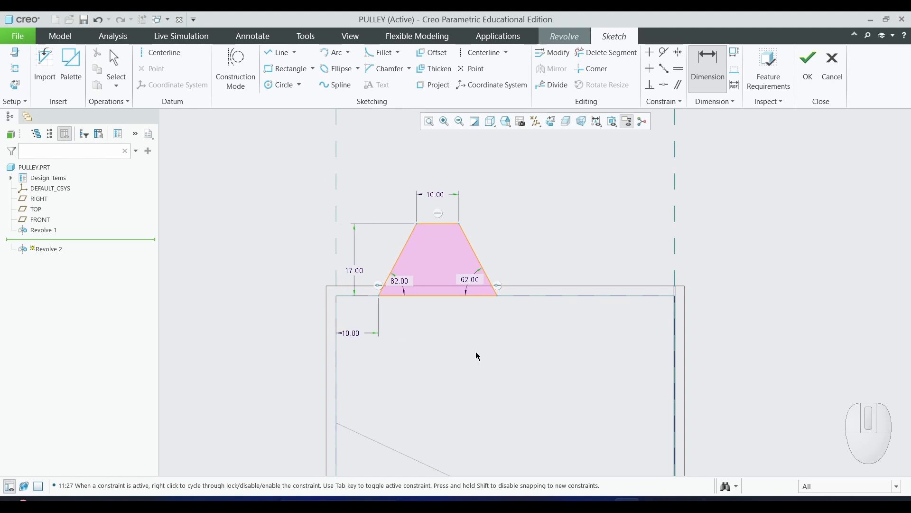
pyautogui.click(571, 173)
pyautogui.middleClick(784, 211)
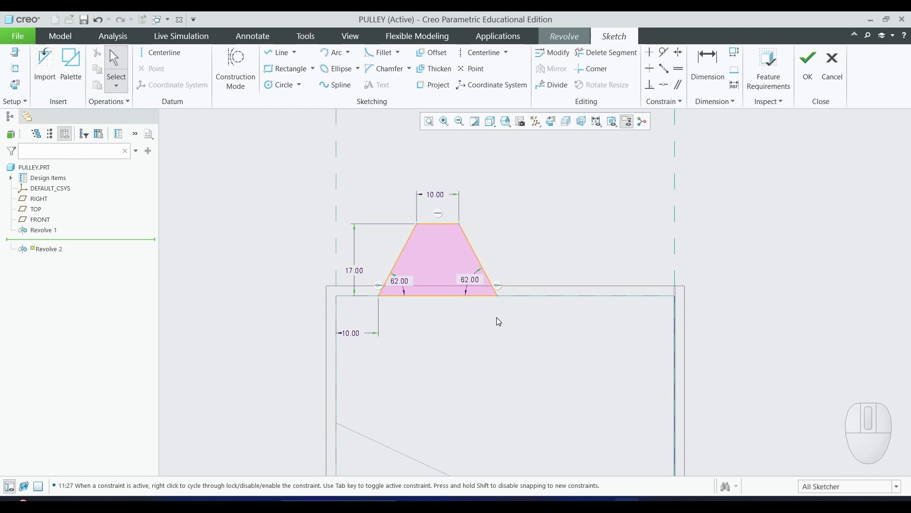
# - Sketch a second closed trapezoidal groove profile on the top edge to the right, about 22 wide at its base
pyautogui.click(278, 58)
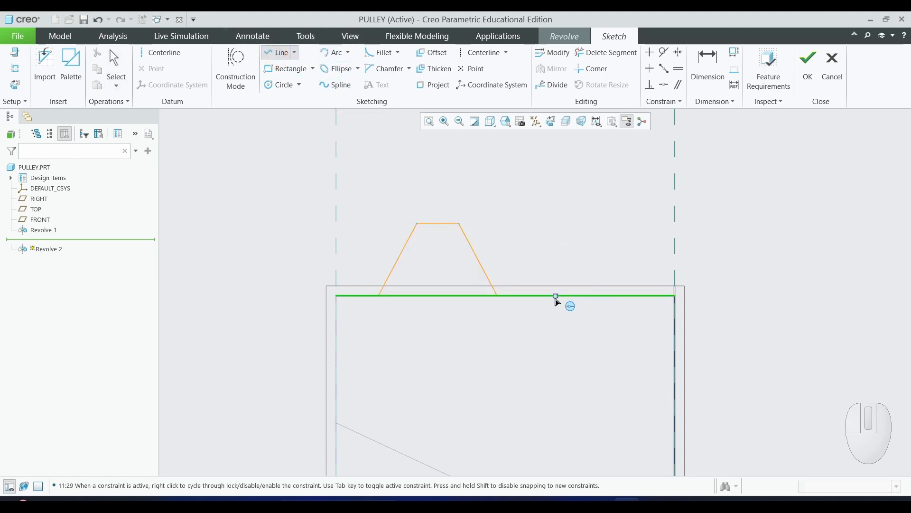
pyautogui.click(547, 295)
pyautogui.click(640, 294)
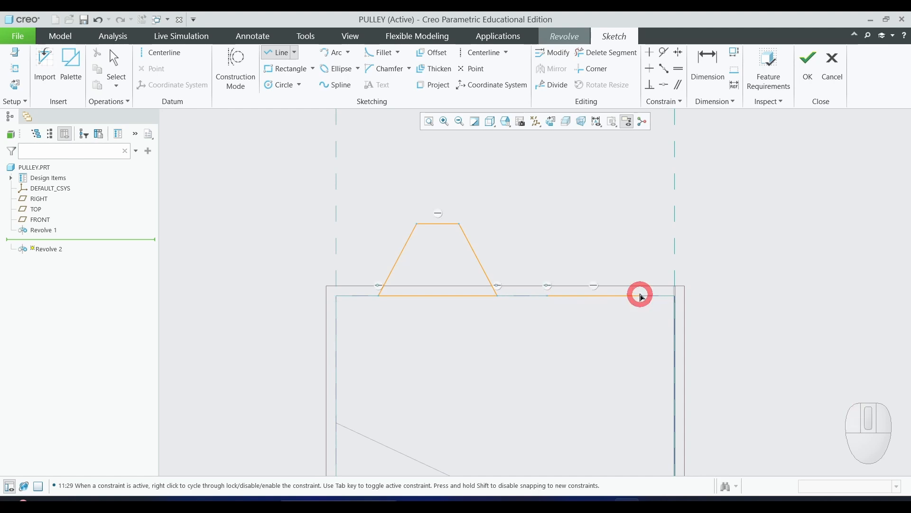
pyautogui.click(611, 225)
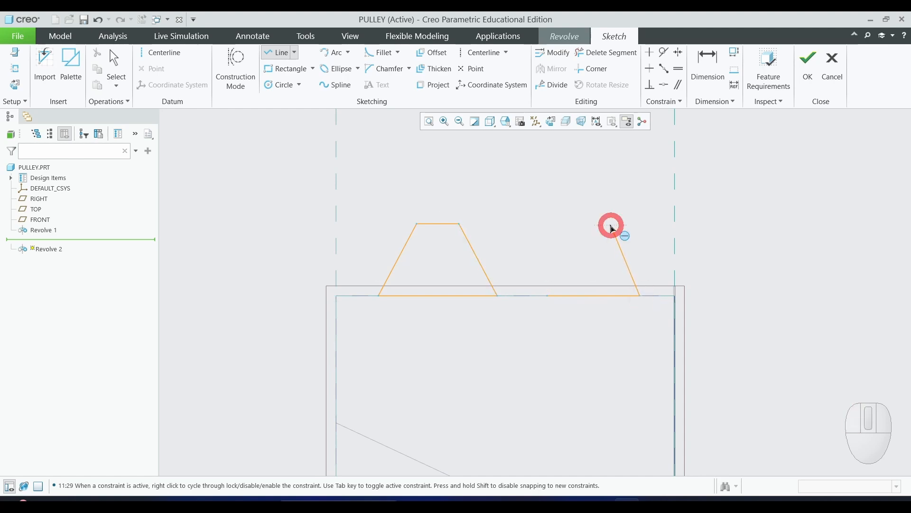
pyautogui.click(571, 225)
pyautogui.click(548, 295)
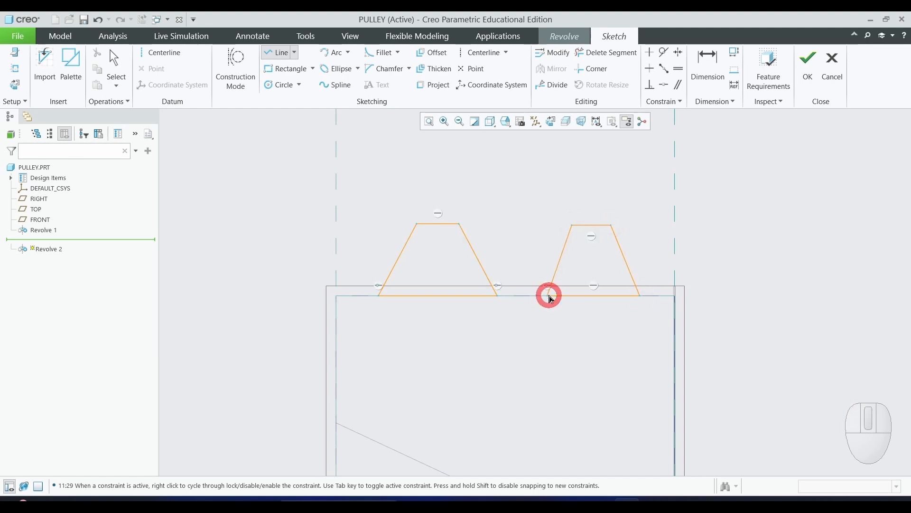
pyautogui.middleClick(784, 264)
pyautogui.middleClick(777, 285)
pyautogui.scroll(-1, 744, 284)
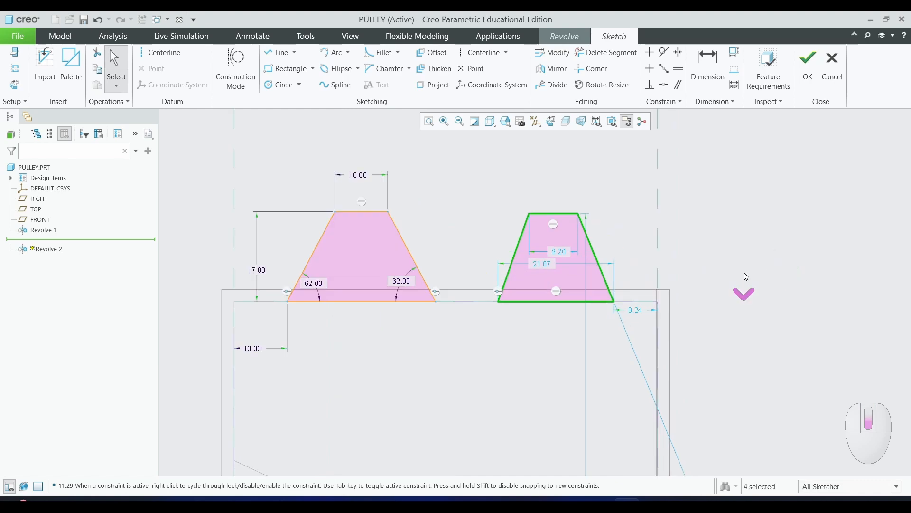
# - Set the second groove's top width to 10
pyautogui.moveTo(561, 249); pyautogui.dragTo(558, 201)
pyautogui.doubleClick(555, 196)
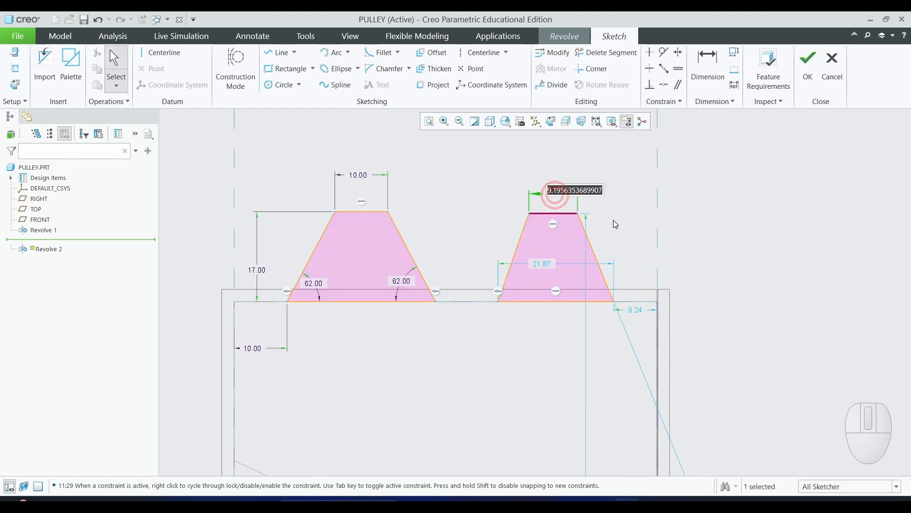
pyautogui.write('10')
pyautogui.press('Return')
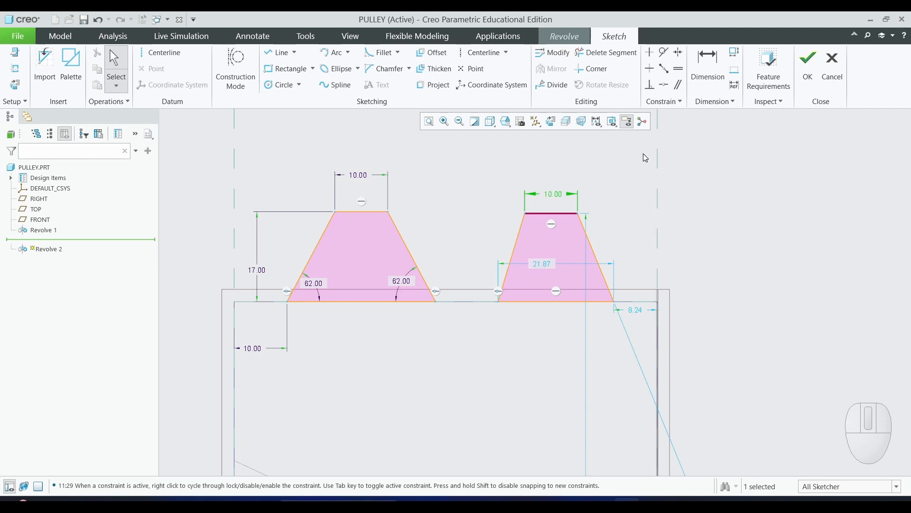
# - Dimension the two side angles of the second groove
pyautogui.click(704, 75)
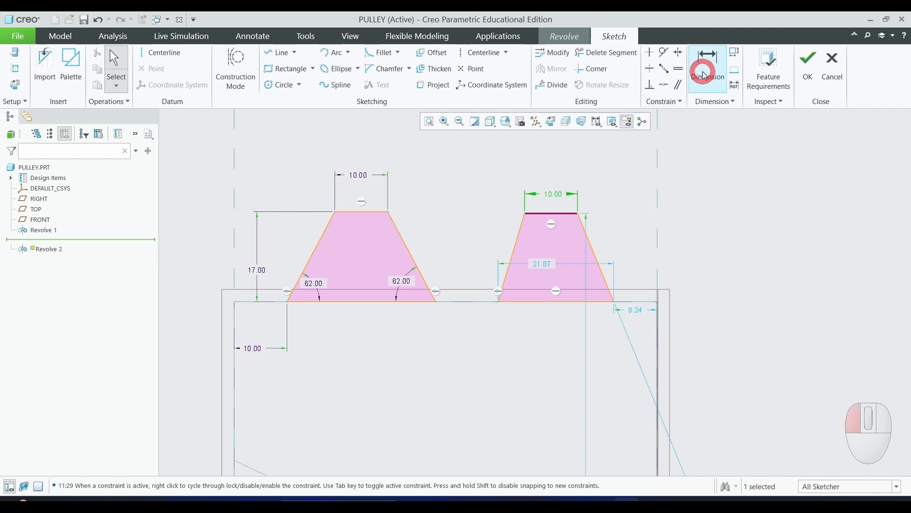
pyautogui.click(507, 277)
pyautogui.click(521, 301)
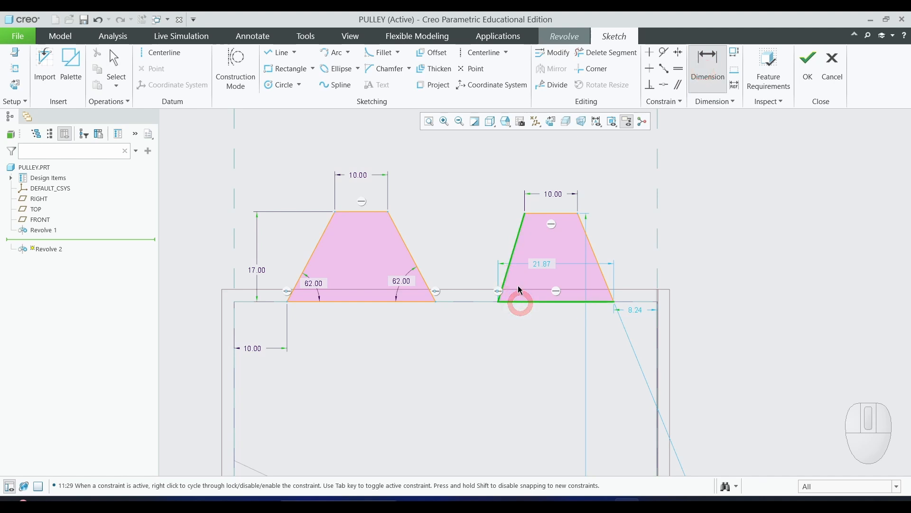
pyautogui.middleClick(522, 285)
pyautogui.click(602, 276)
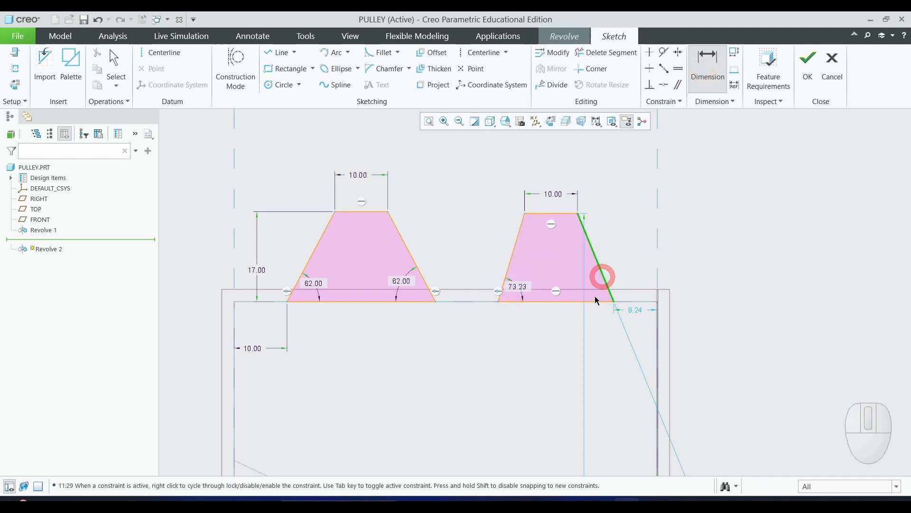
pyautogui.click(587, 303)
pyautogui.middleClick(574, 270)
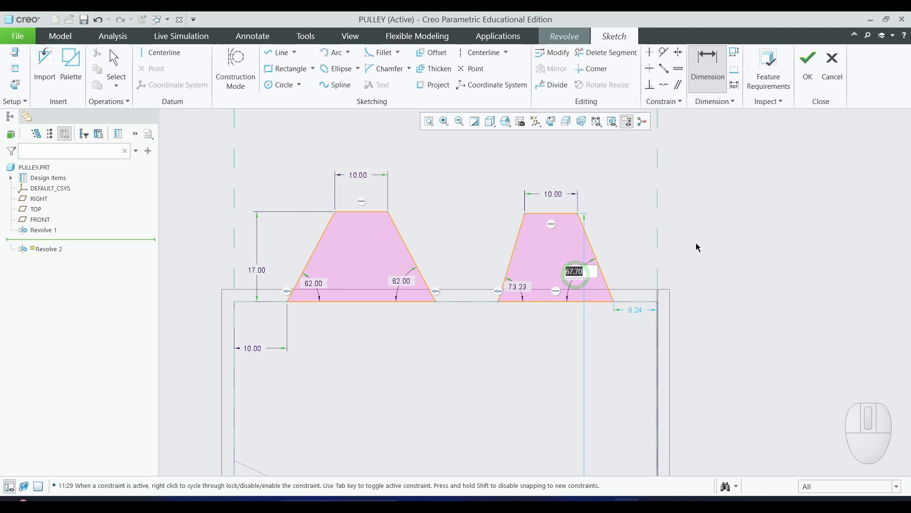
pyautogui.click(787, 240)
# - Set both side angles of the second groove to 62°
pyautogui.doubleClick(516, 286)
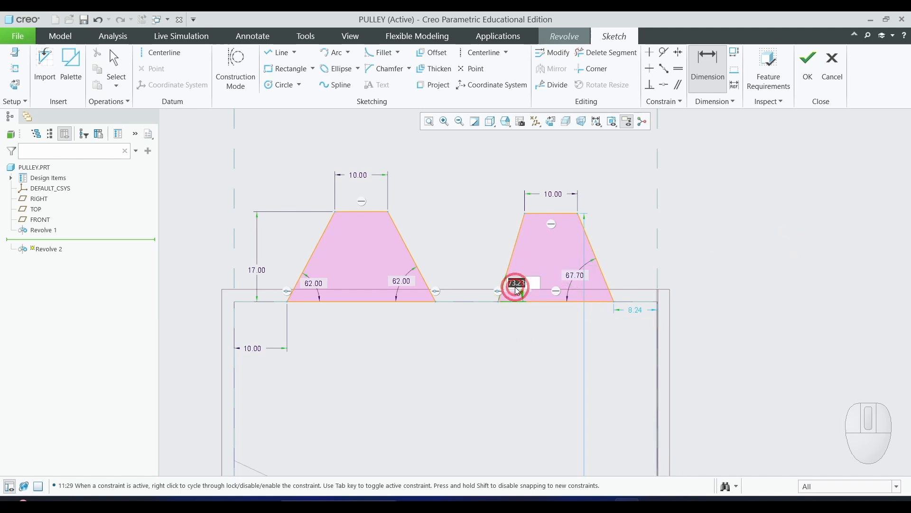
pyautogui.write('62')
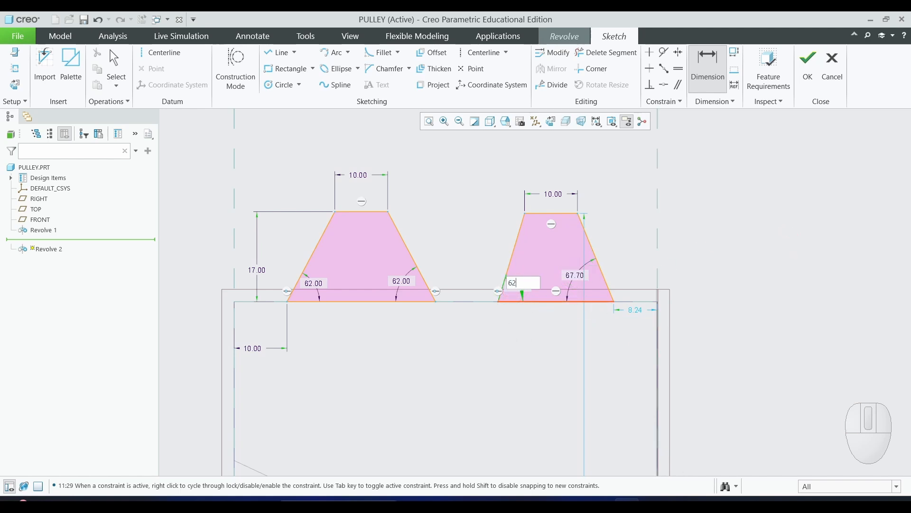
pyautogui.press('Return')
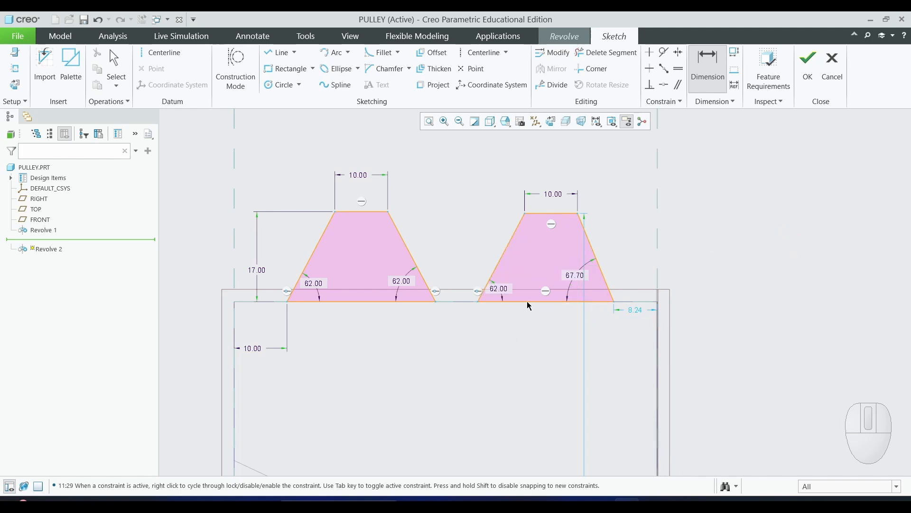
pyautogui.doubleClick(575, 272)
pyautogui.write('62')
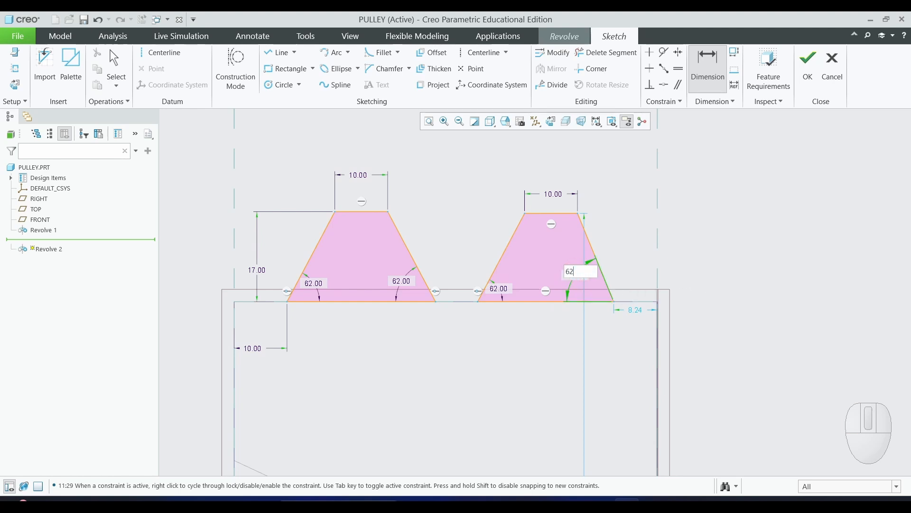
pyautogui.press('Return')
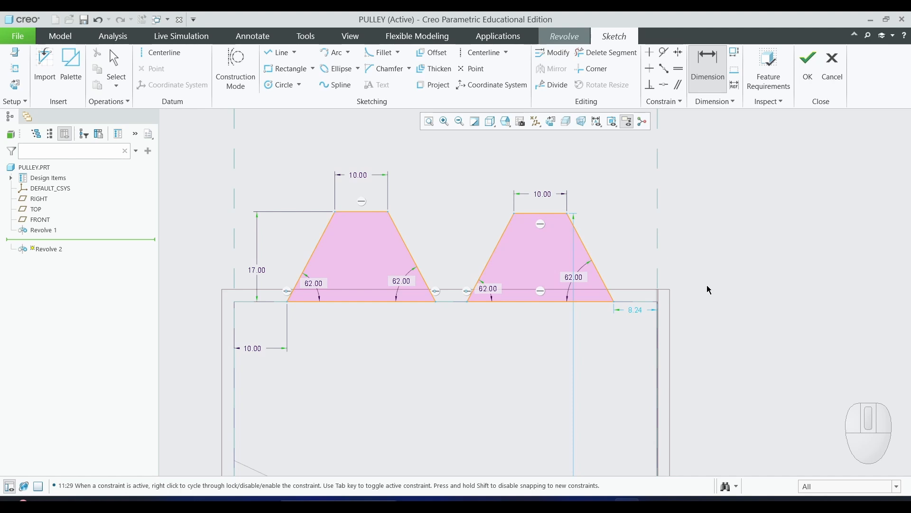
# - Dimension the second groove's height as 17
pyautogui.click(551, 214)
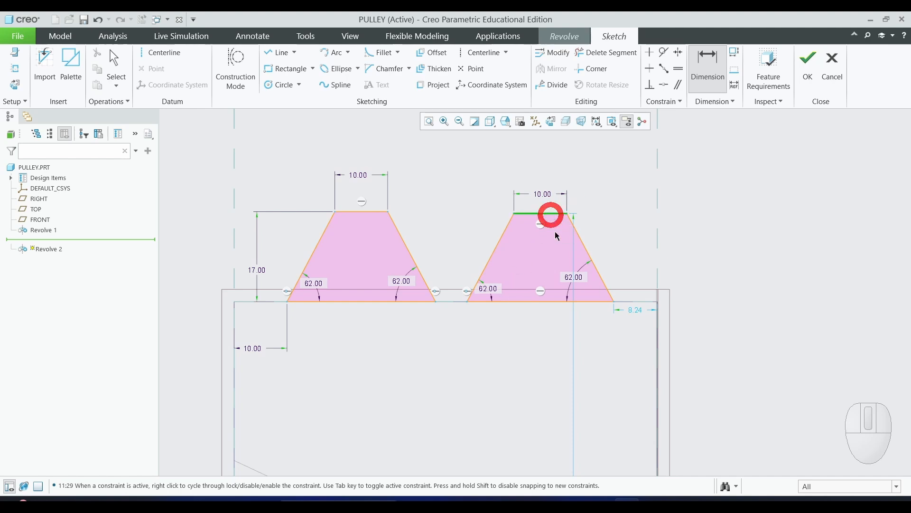
pyautogui.click(553, 301)
pyautogui.middleClick(621, 262)
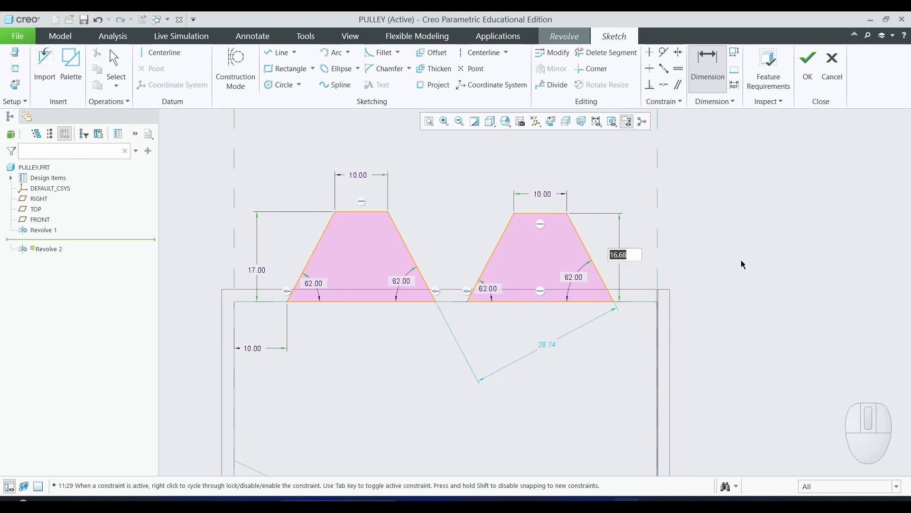
pyautogui.write('17')
pyautogui.press('Return')
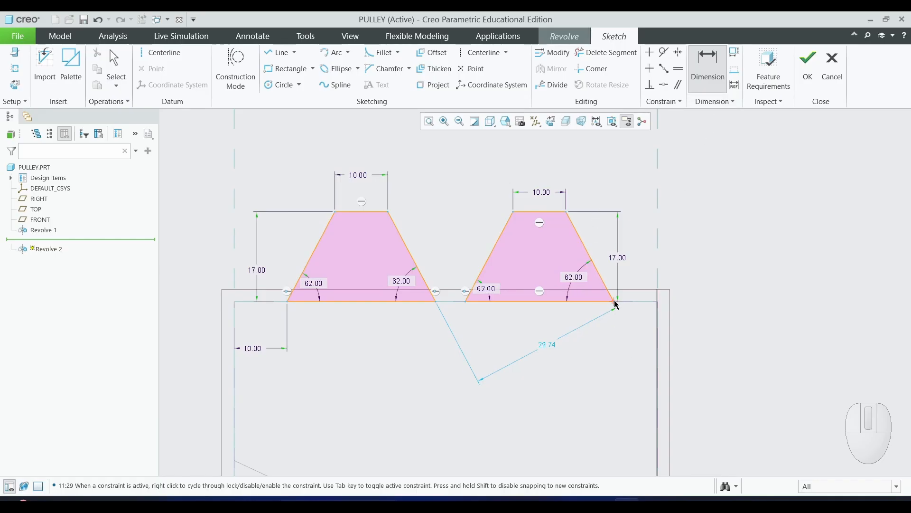
# - Dimension the second groove's lower right corner 5 from the body's right edge
pyautogui.click(615, 302)
pyautogui.click(657, 316)
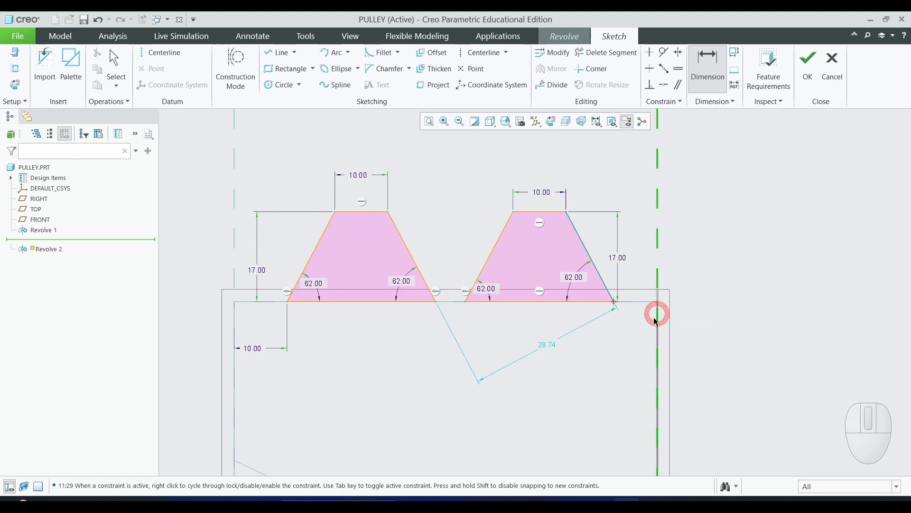
pyautogui.middleClick(640, 344)
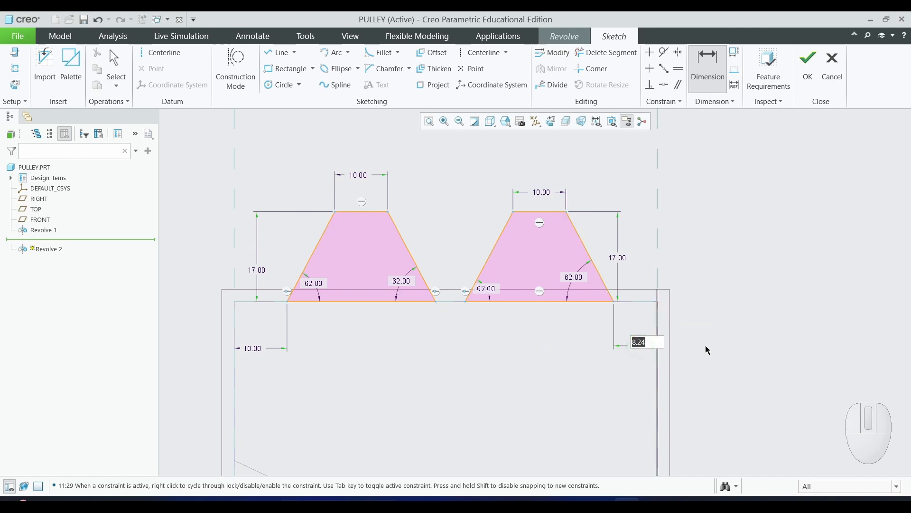
pyautogui.write('5')
pyautogui.press('Return')
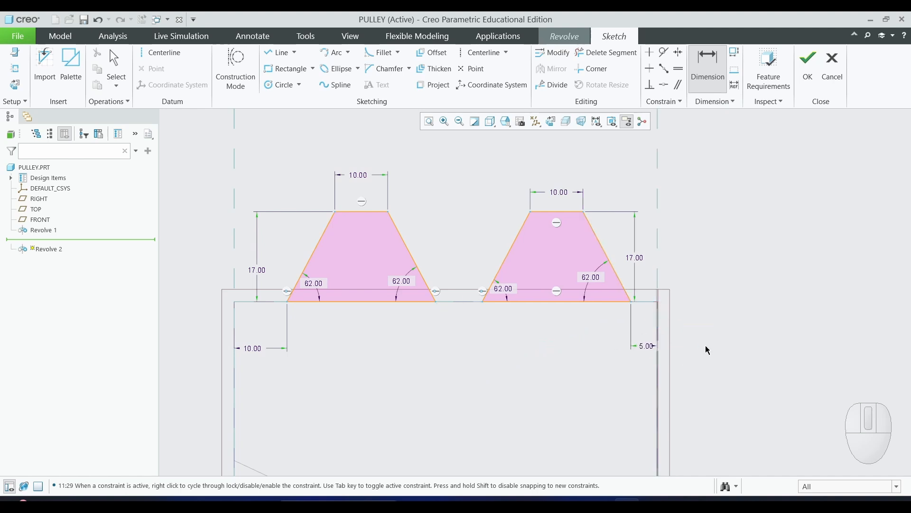
# - Finish the groove sketch and complete the revolve cut in shaded-with-edges display
pyautogui.scroll(1, 500, 232)
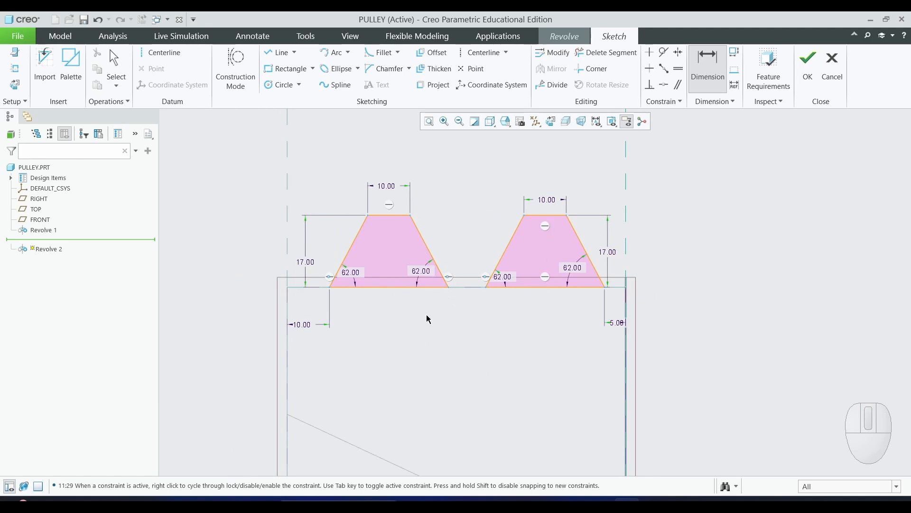
pyautogui.click(813, 72)
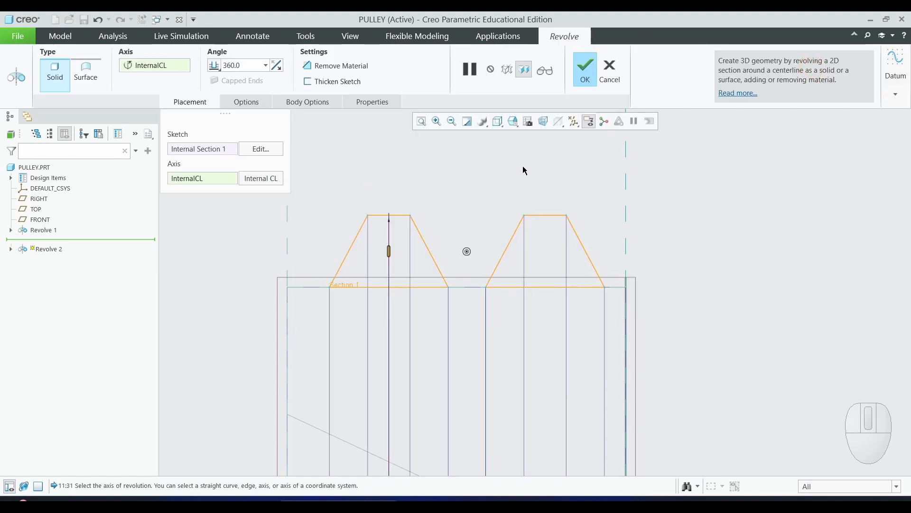
pyautogui.click(497, 121)
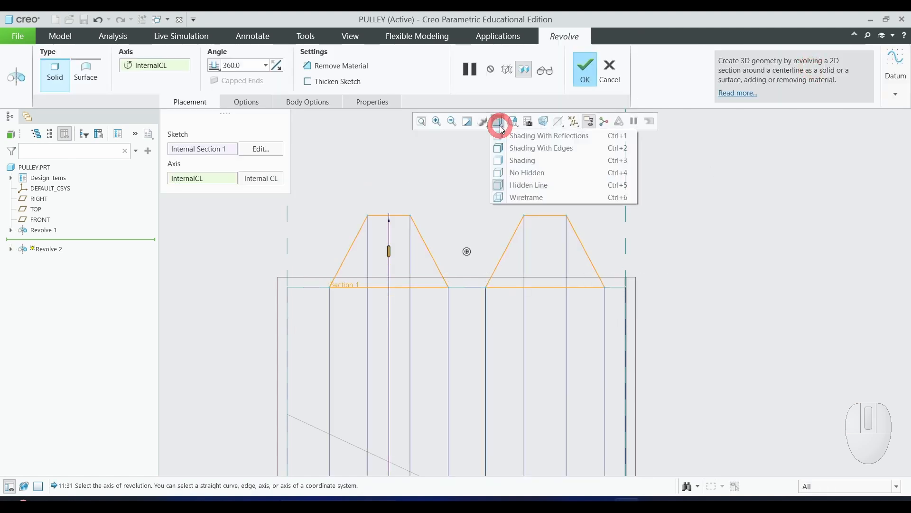
pyautogui.click(516, 151)
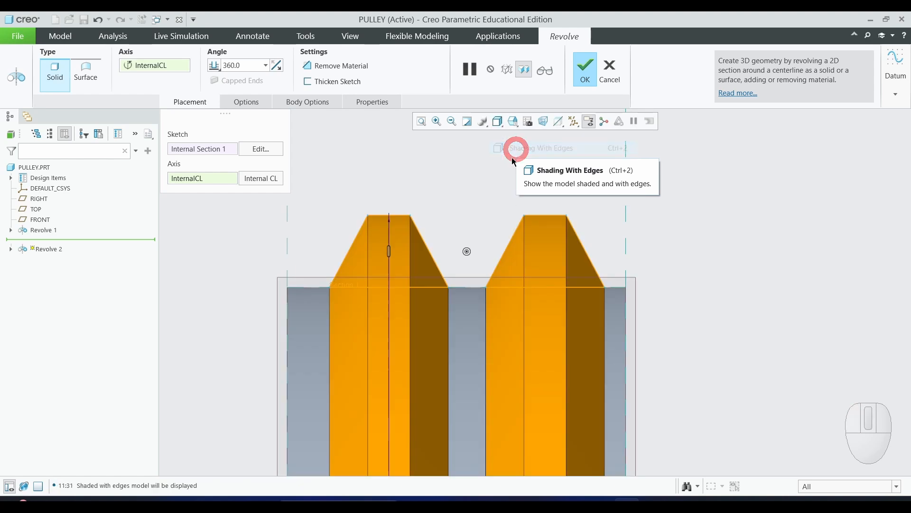
pyautogui.moveTo(513, 161); pyautogui.dragTo(758, 389, button='middle')
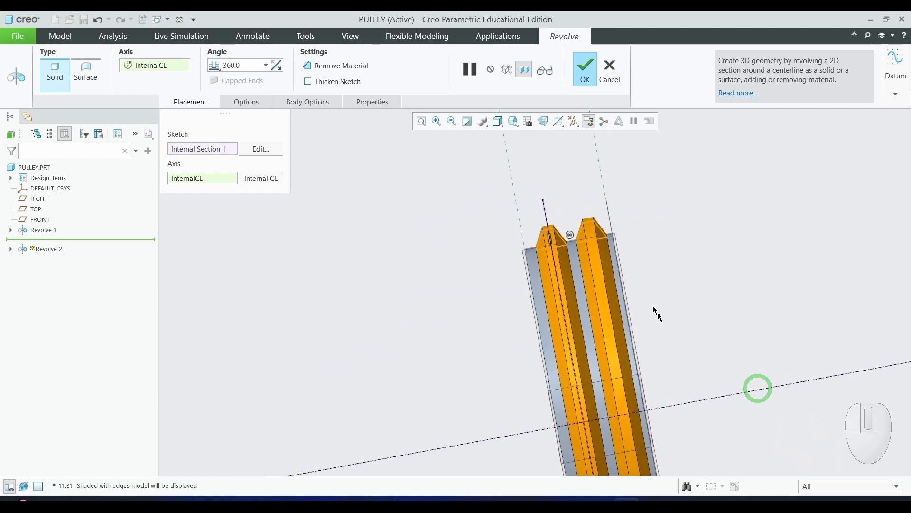
pyautogui.click(583, 71)
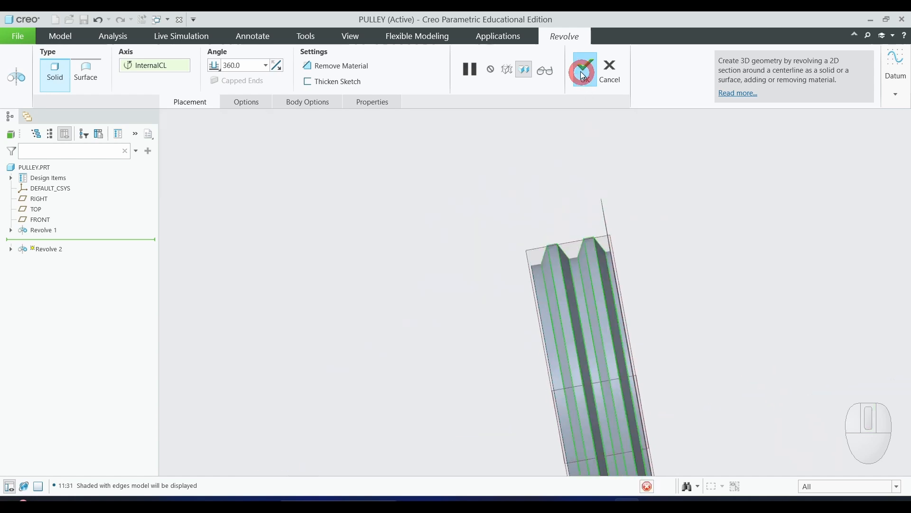
# - Mirror both revolve features about the RIGHT datum plane
pyautogui.click(313, 354)
pyautogui.scroll(3, 272, 309)
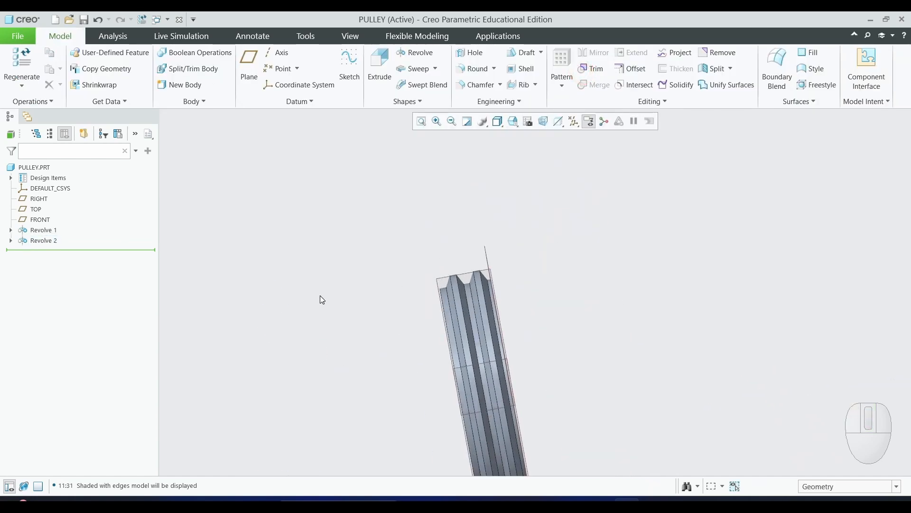
pyautogui.scroll(-1, 367, 351)
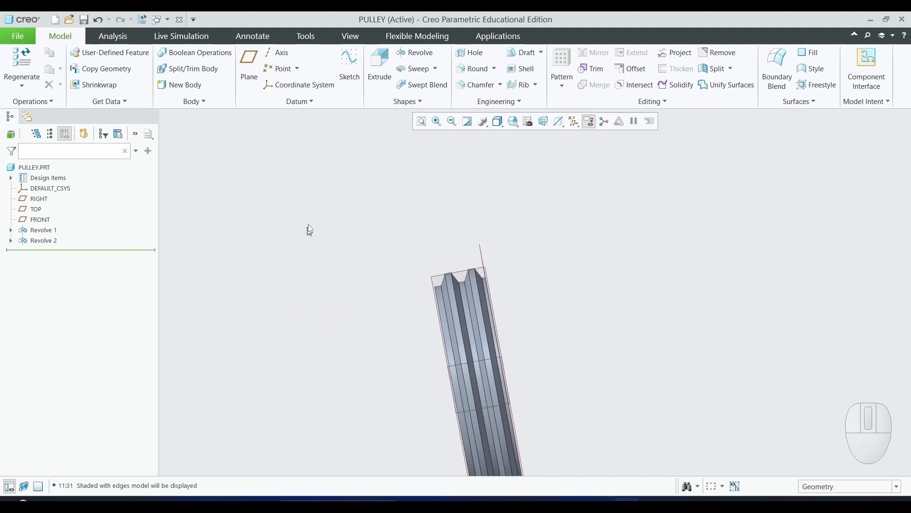
pyautogui.scroll(2, 366, 289)
pyautogui.scroll(-1, 383, 381)
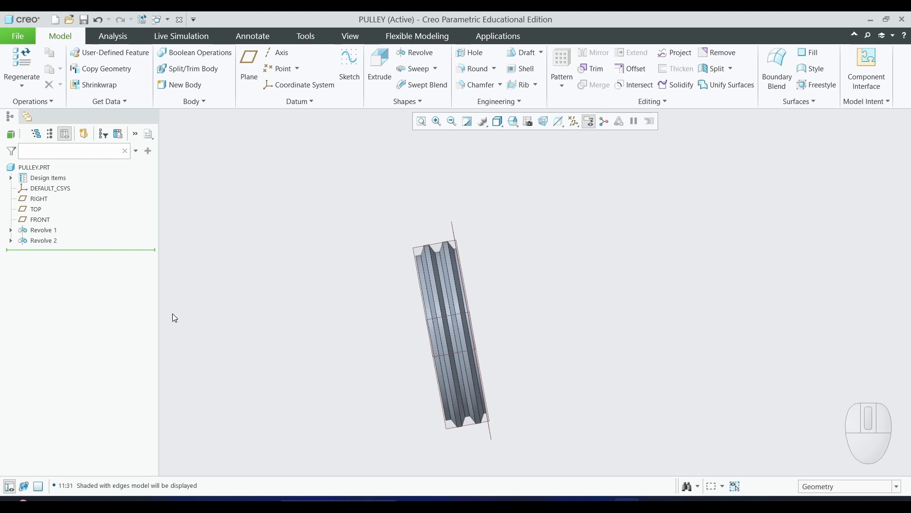
pyautogui.click(52, 231)
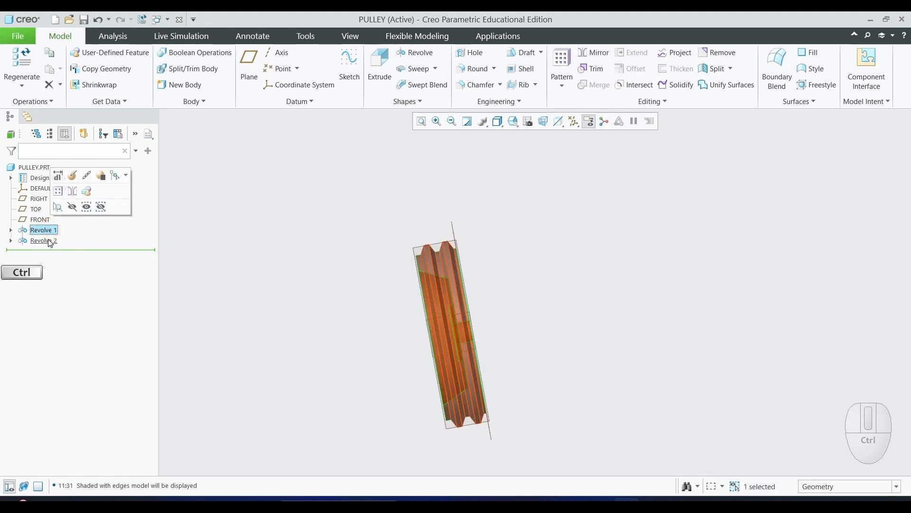
pyautogui.keyDown('ctrl'); pyautogui.click(45, 240); pyautogui.keyUp('ctrl')
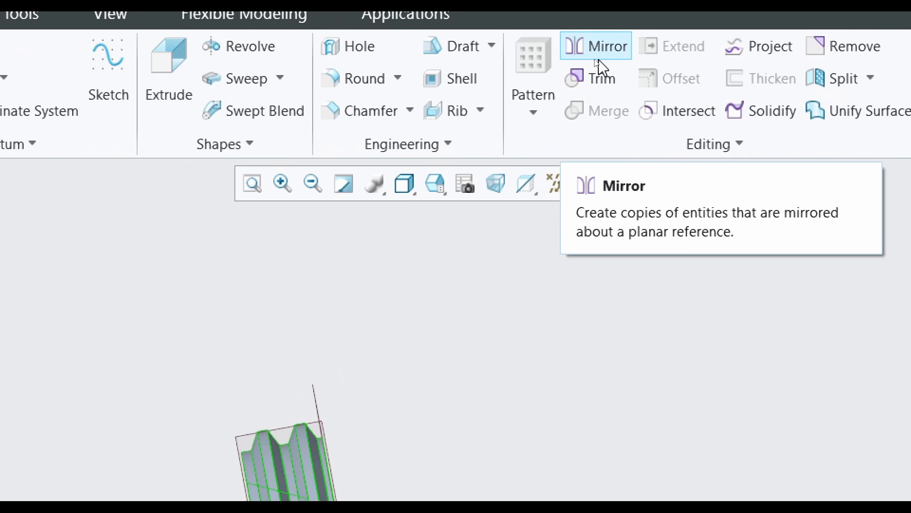
pyautogui.click(604, 51)
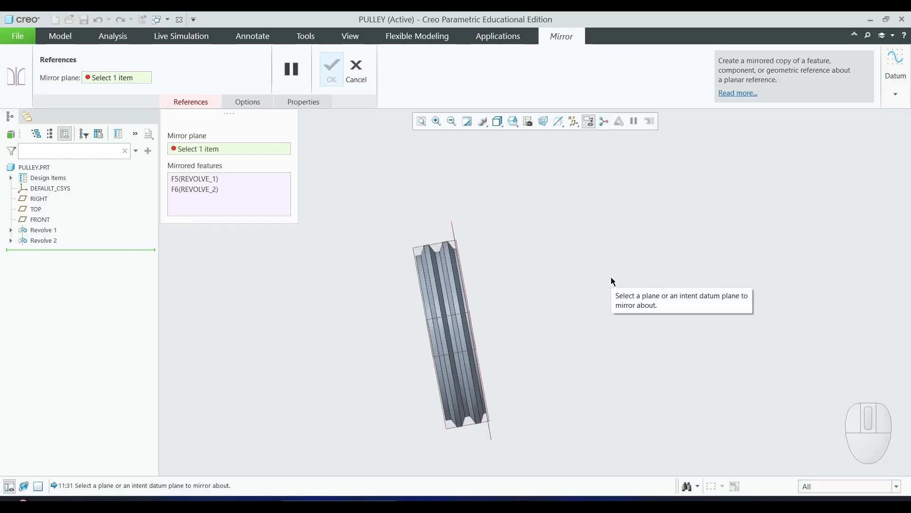
pyautogui.moveTo(610, 279); pyautogui.dragTo(599, 282, button='middle')
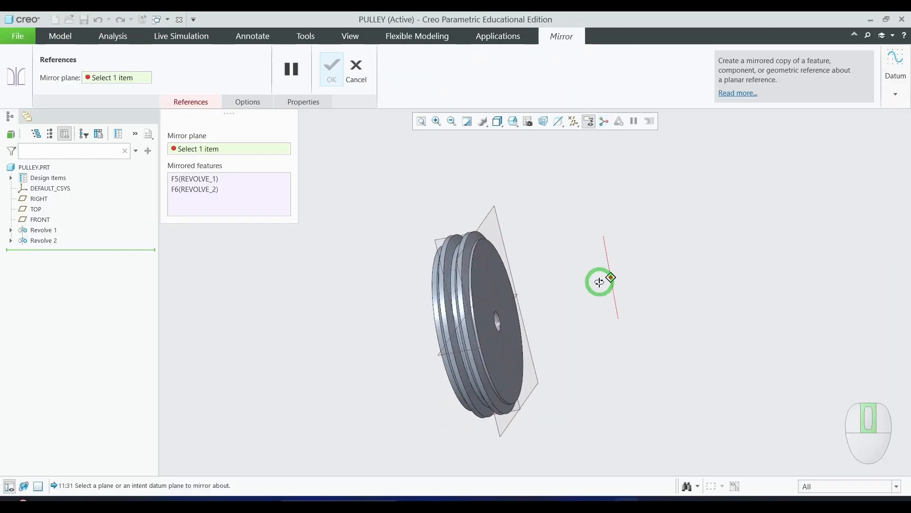
pyautogui.click(500, 221)
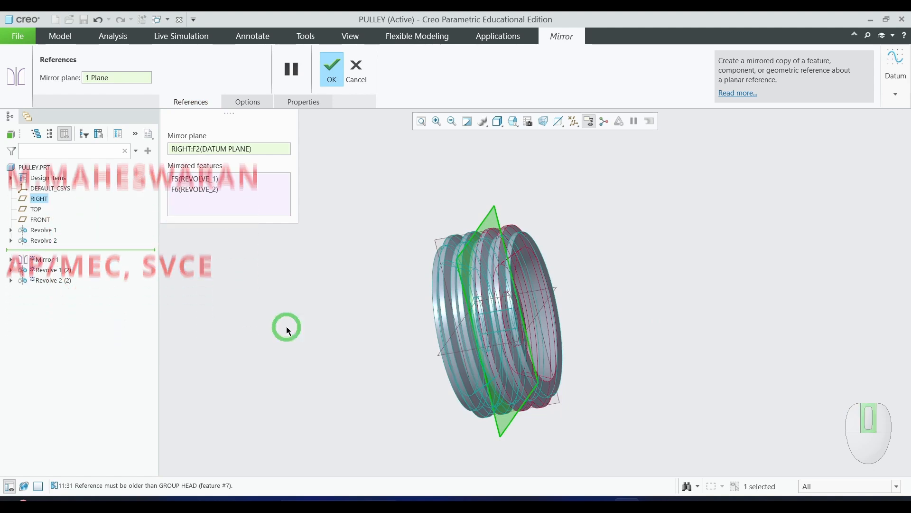
pyautogui.moveTo(286, 326)
pyautogui.mouseDown(button='middle')
pyautogui.moveTo(307, 346)
pyautogui.moveTo(300, 322)
pyautogui.mouseUp(button='middle')
pyautogui.scroll(-2, 382, 327)
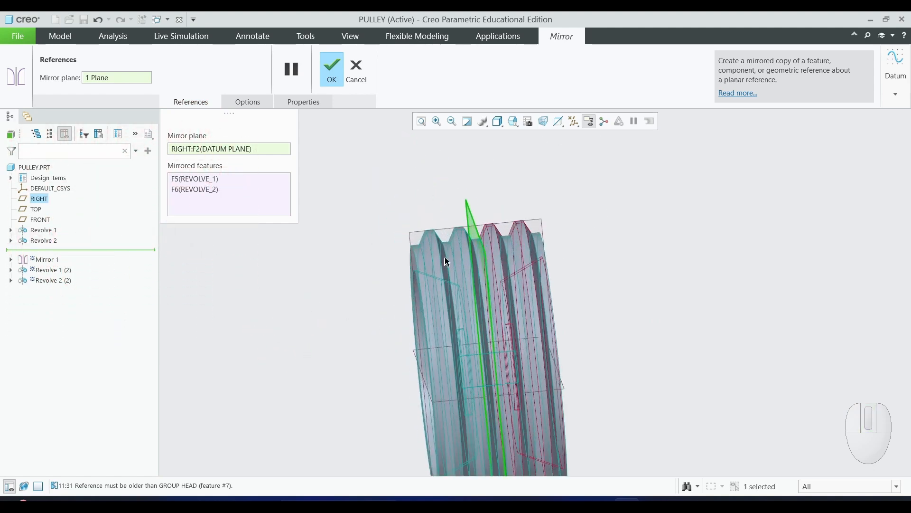
pyautogui.click(332, 71)
pyautogui.scroll(3, 690, 228)
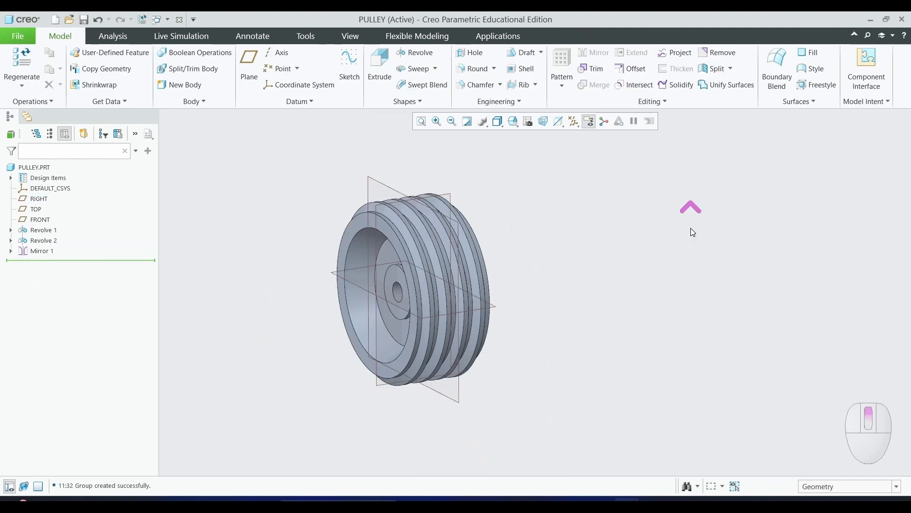
pyautogui.scroll(-1, 581, 308)
pyautogui.scroll(-1, 583, 311)
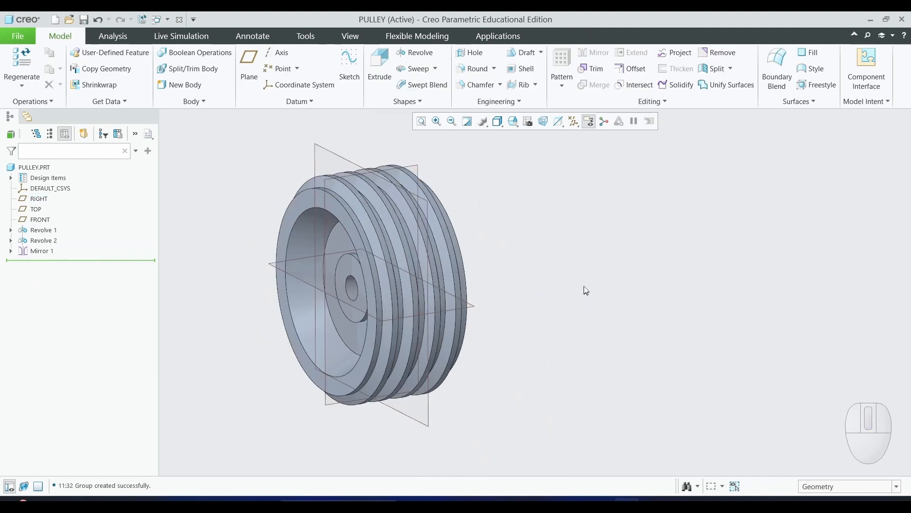
pyautogui.moveTo(583, 288)
pyautogui.mouseDown(button='middle')
pyautogui.moveTo(551, 295)
pyautogui.moveTo(574, 286)
pyautogui.mouseUp(button='middle')
pyautogui.scroll(2, 591, 247)
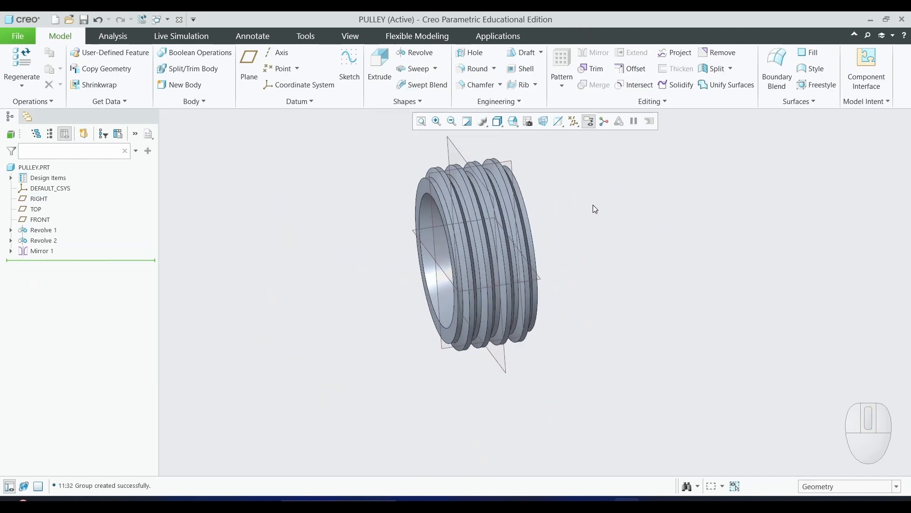